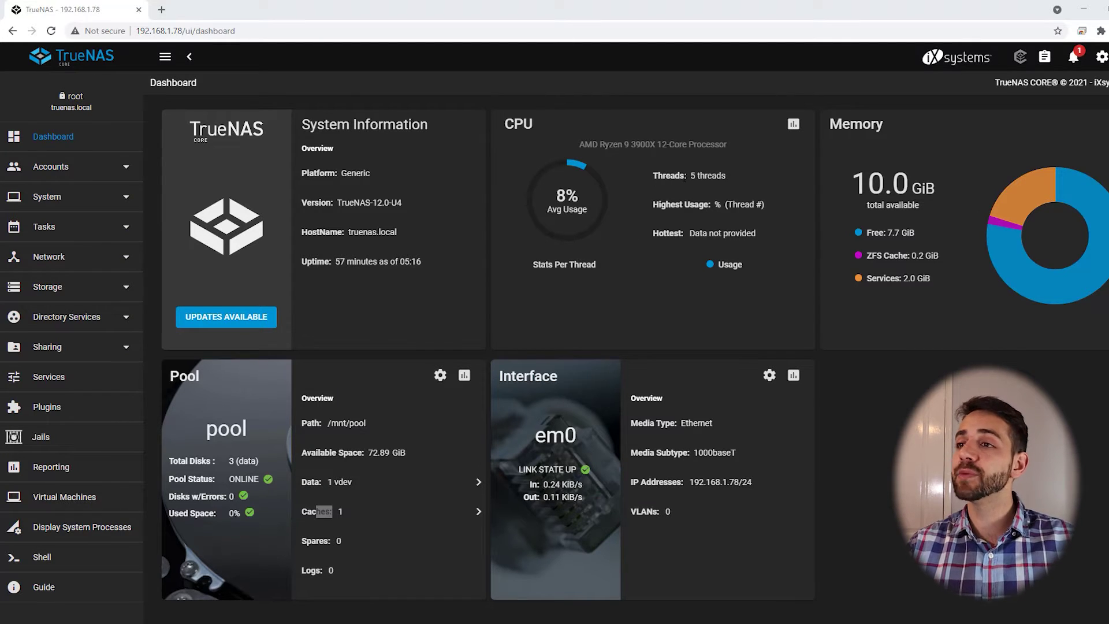
Step: Highlight the 10.0 GiB total memory figure on the dashboard
left_click(685, 176)
left_click(710, 205)
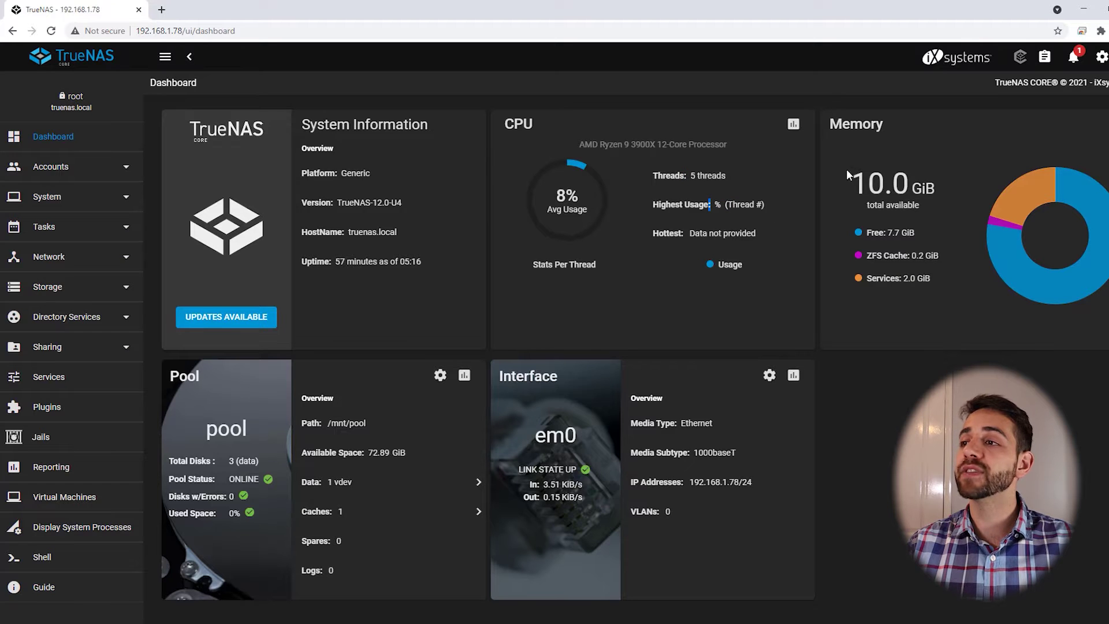
left_click_drag(847, 174, 945, 184)
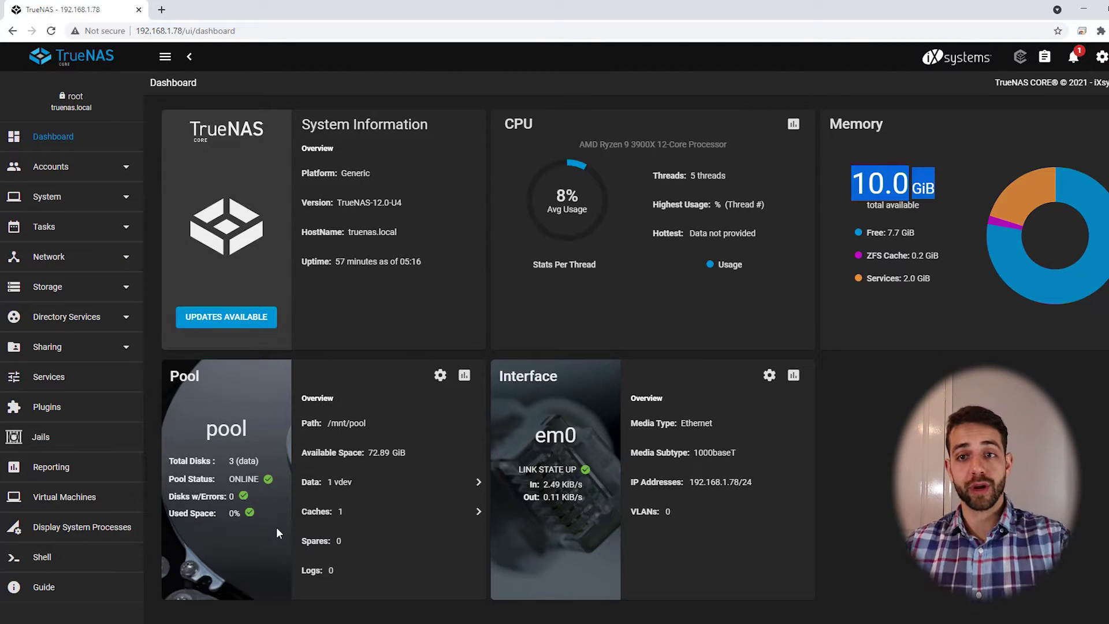
Step: Go to Storage > Pools and begin adding a dataset under the pool
left_click(56, 285)
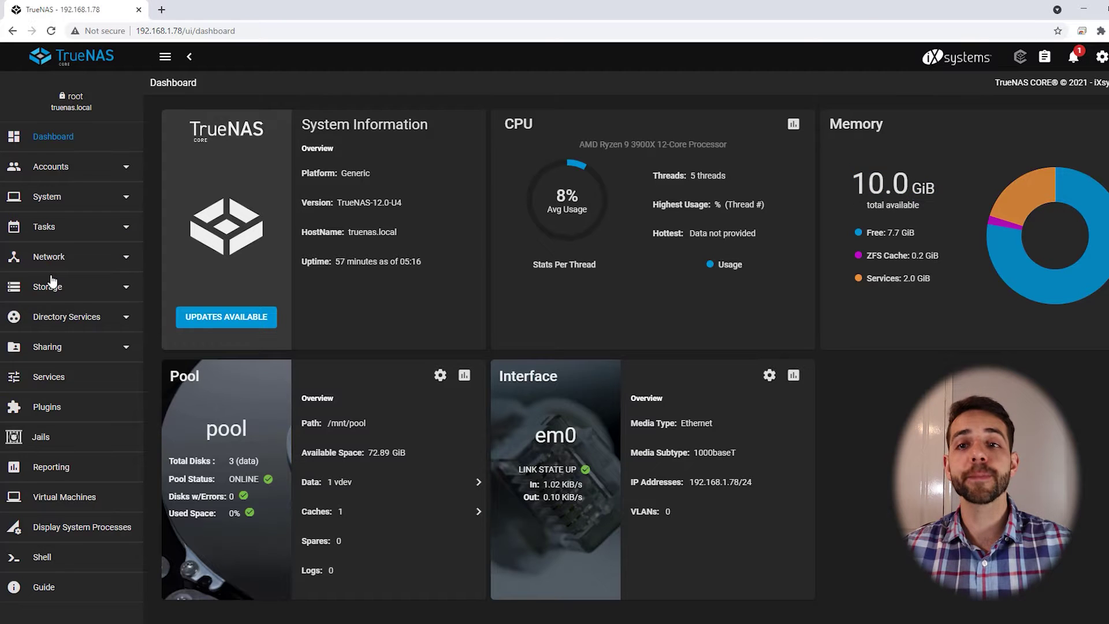
left_click(42, 317)
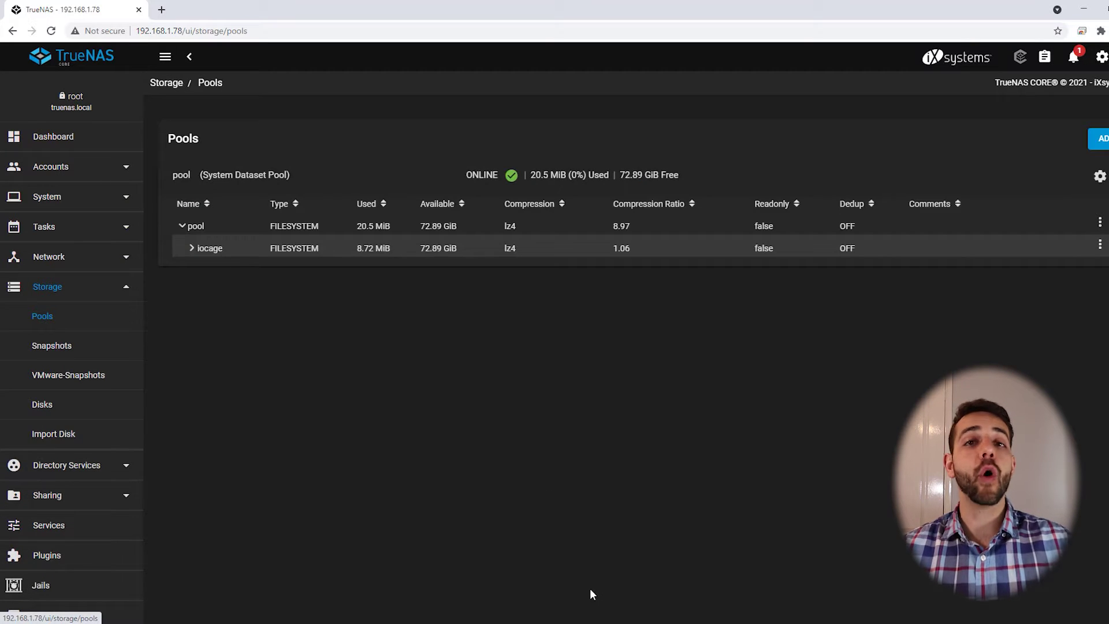
left_click(205, 227)
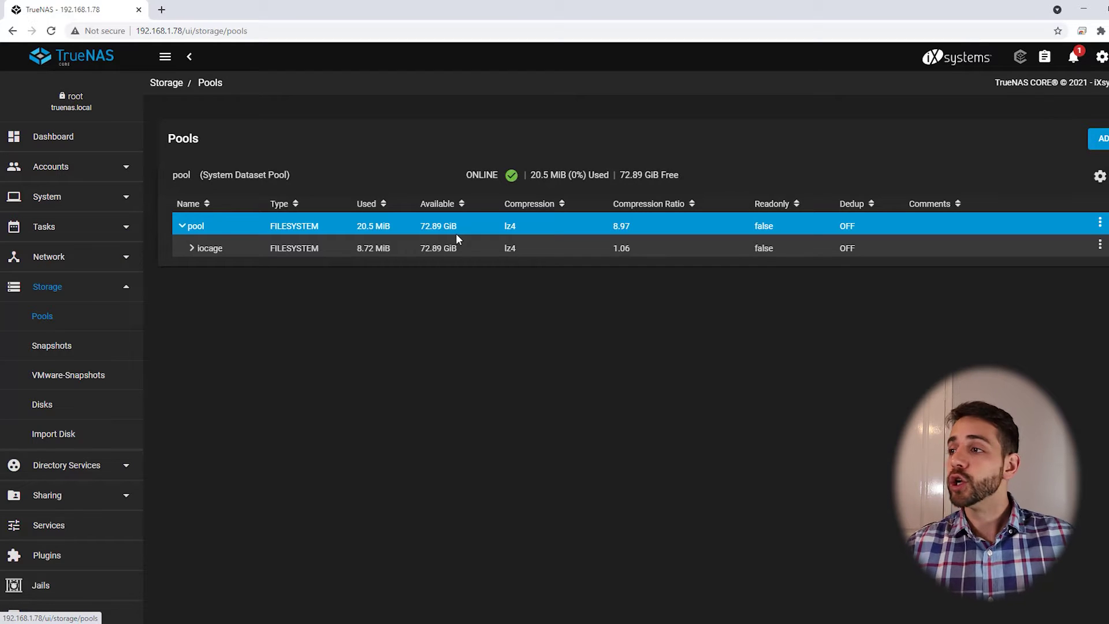
left_click(1101, 228)
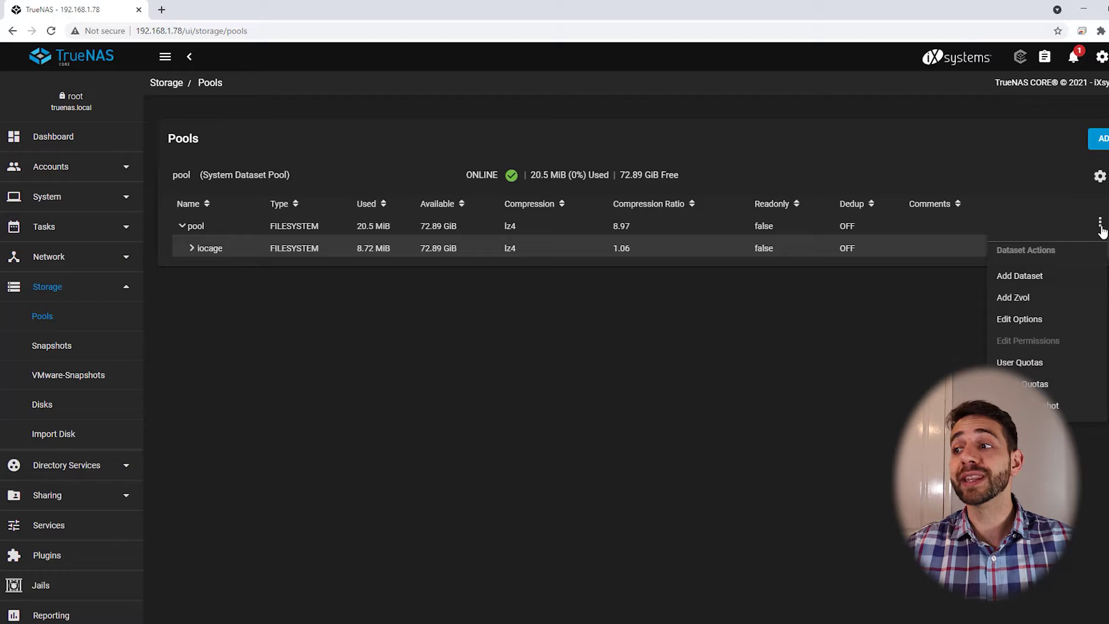
left_click(1015, 278)
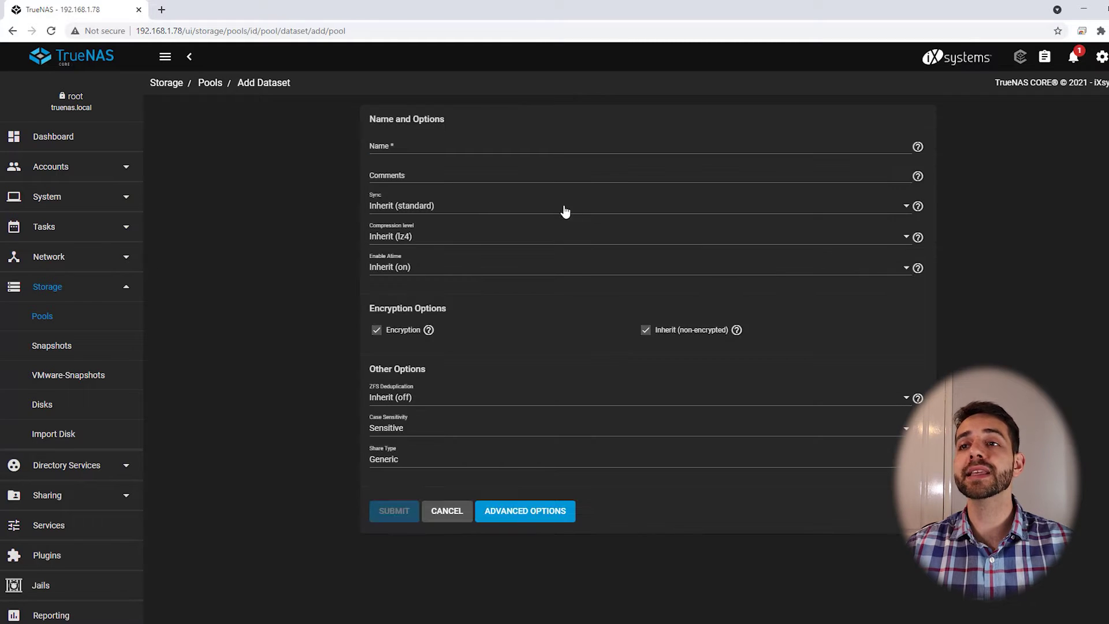
Step: Create the dataset 'shared' with 'shared' copied in as its comment
left_click(486, 146)
type("shared")
key("ctrl+a")
key("ctrl+c")
left_click(407, 171)
key("ctrl+v")
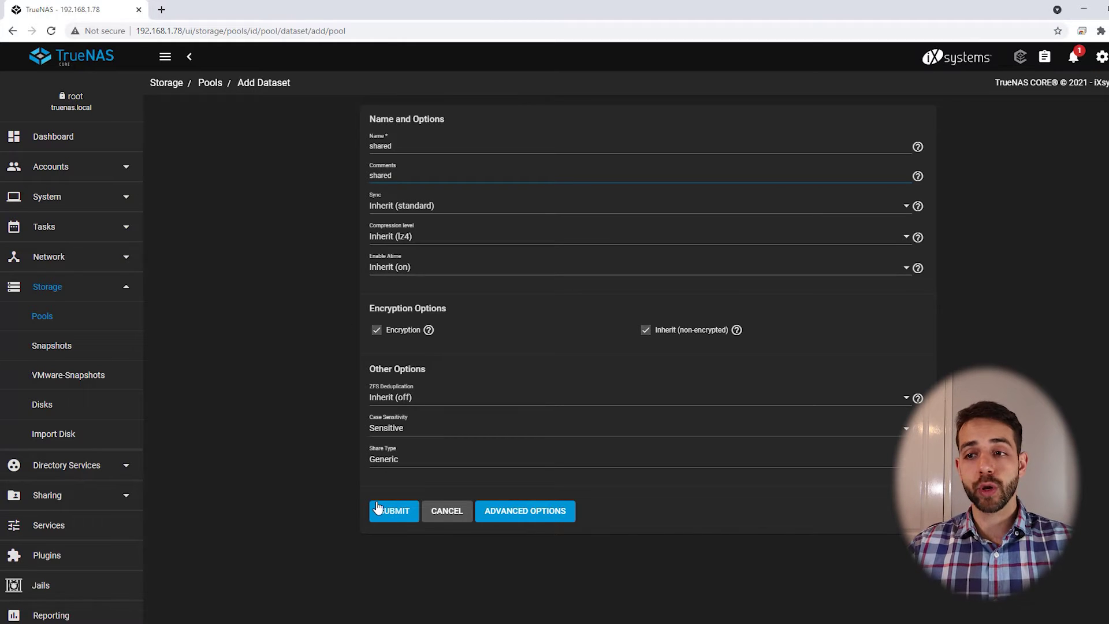
left_click(406, 516)
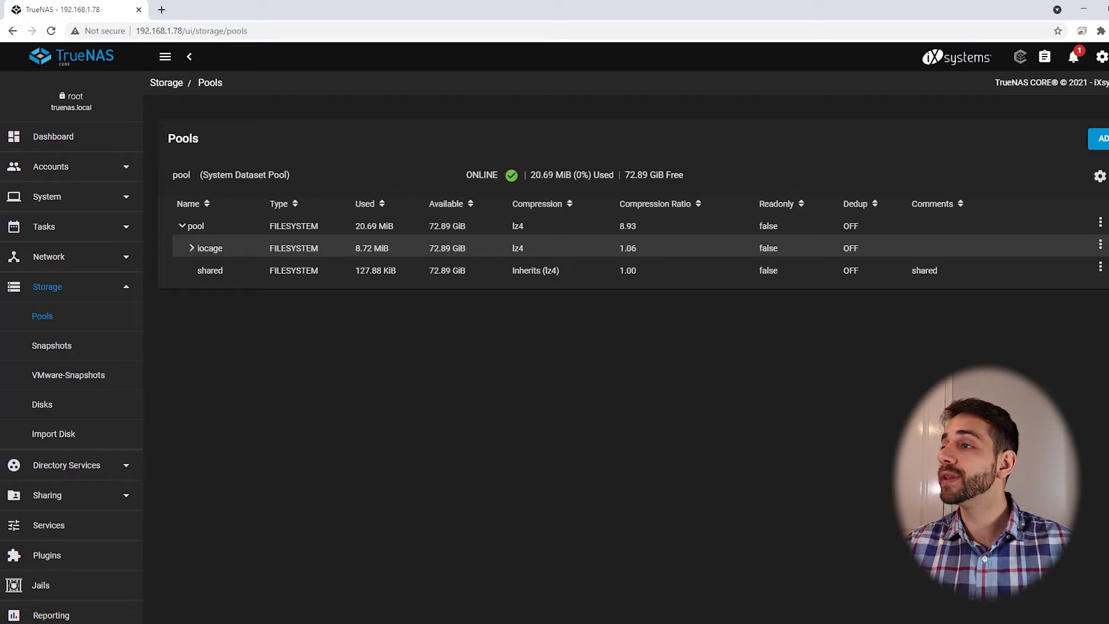
Step: Add the Engineering dataset with 'engineering' as its comment
left_click(1100, 222)
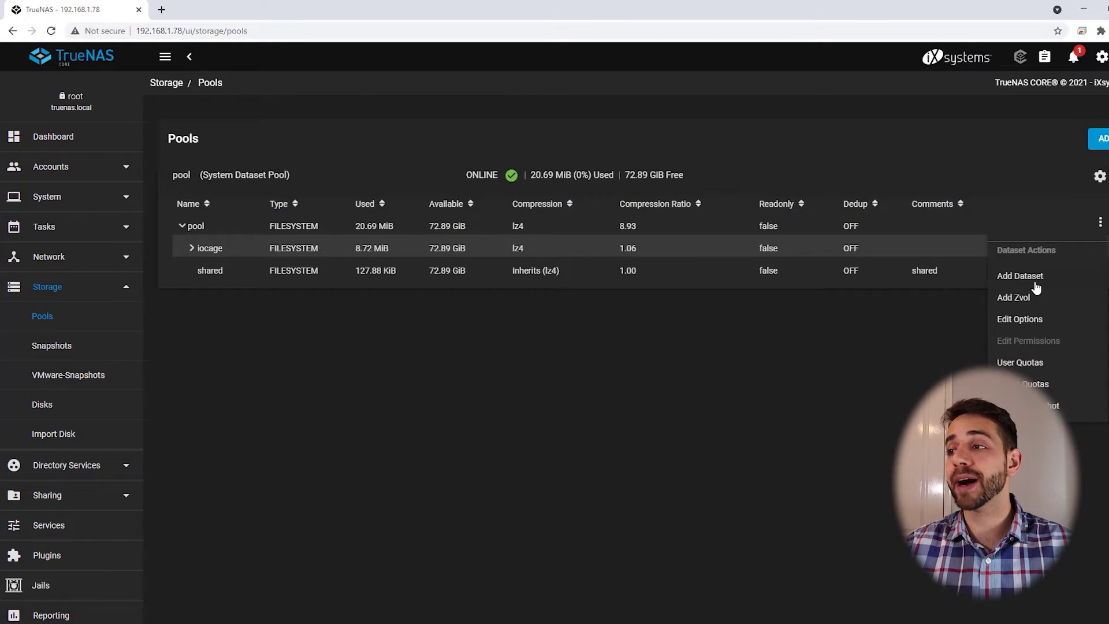
left_click(1028, 273)
type("Engineering")
key("Tab")
type("engineering")
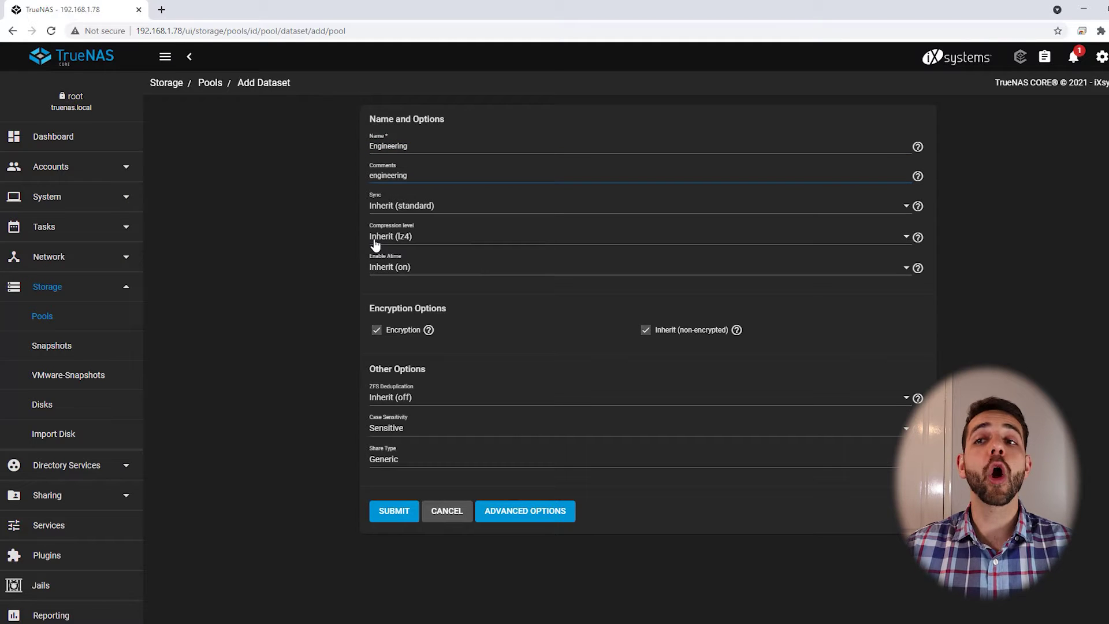
left_click(394, 511)
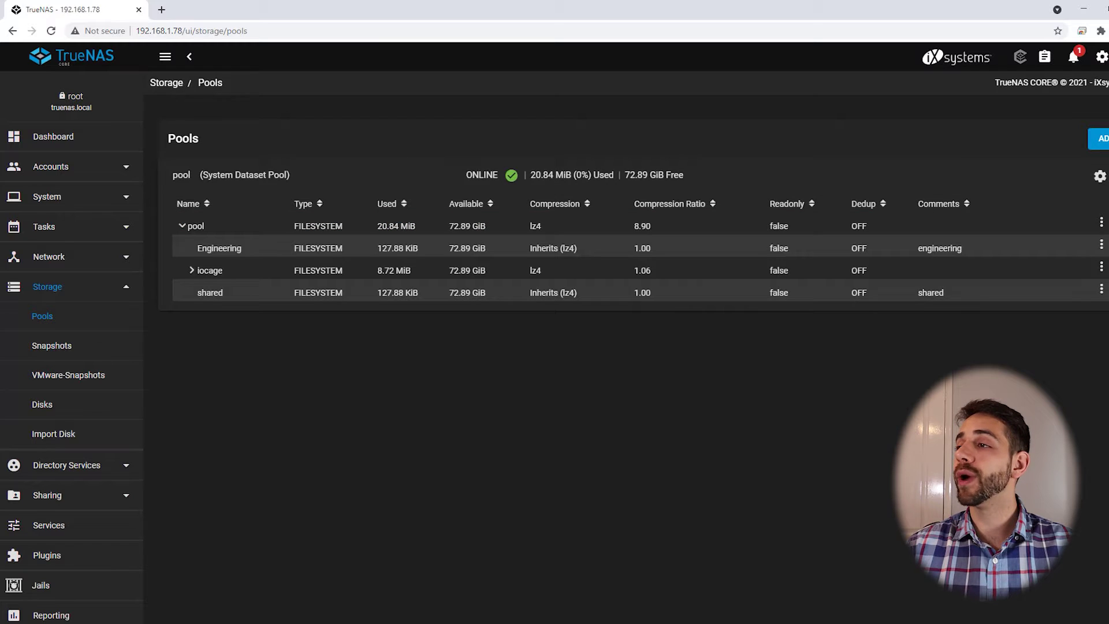
Step: Add the HR dataset with 'HR' as its comment
left_click(1101, 225)
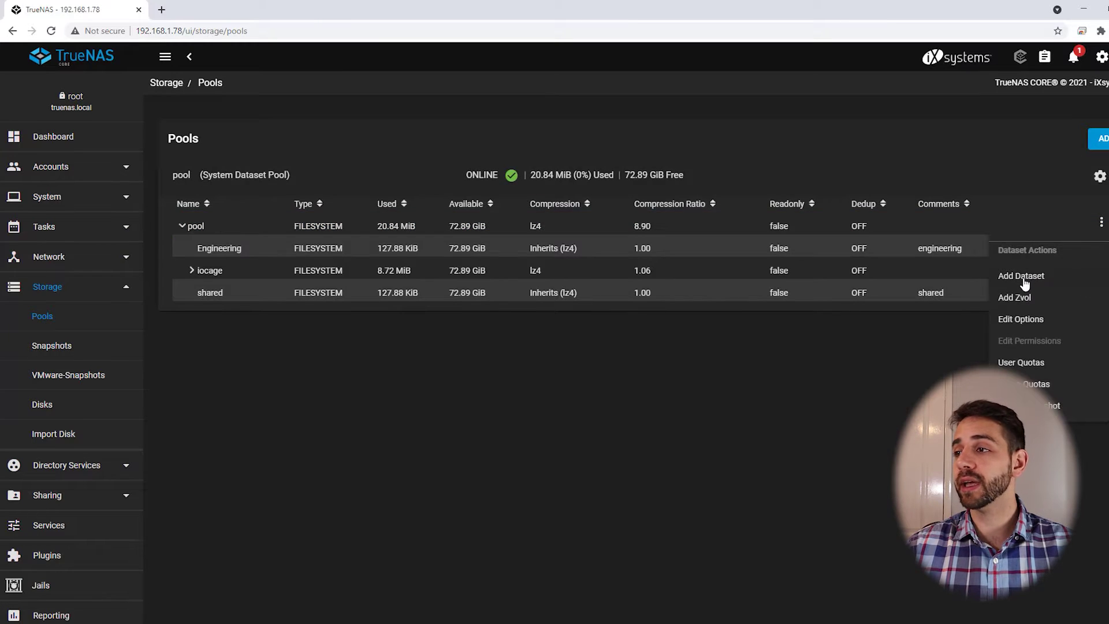
left_click(1025, 284)
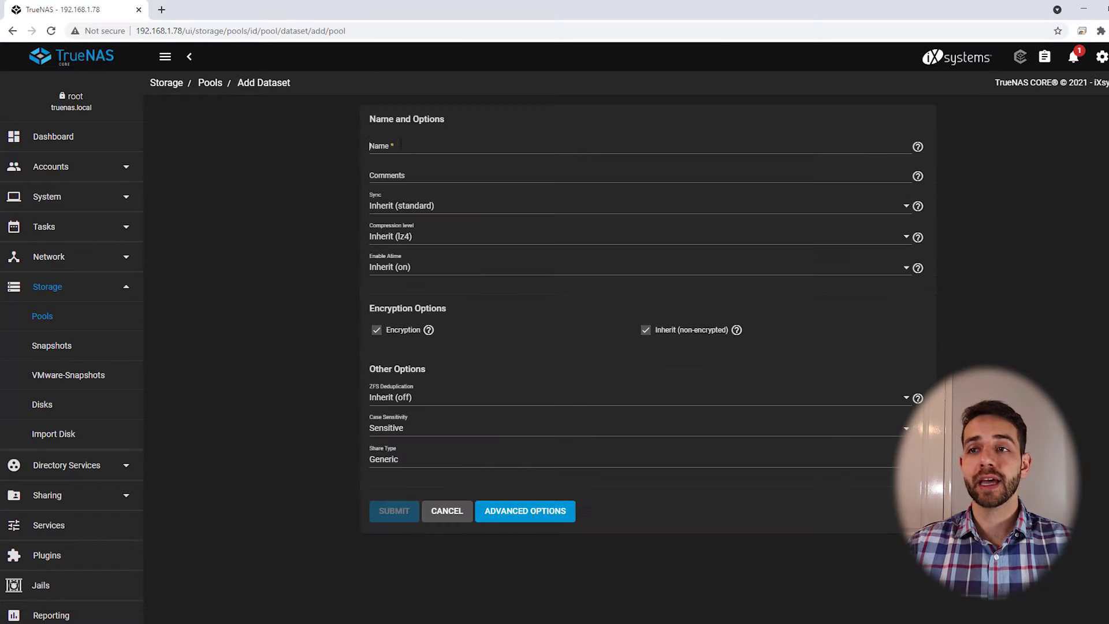
left_click(400, 146)
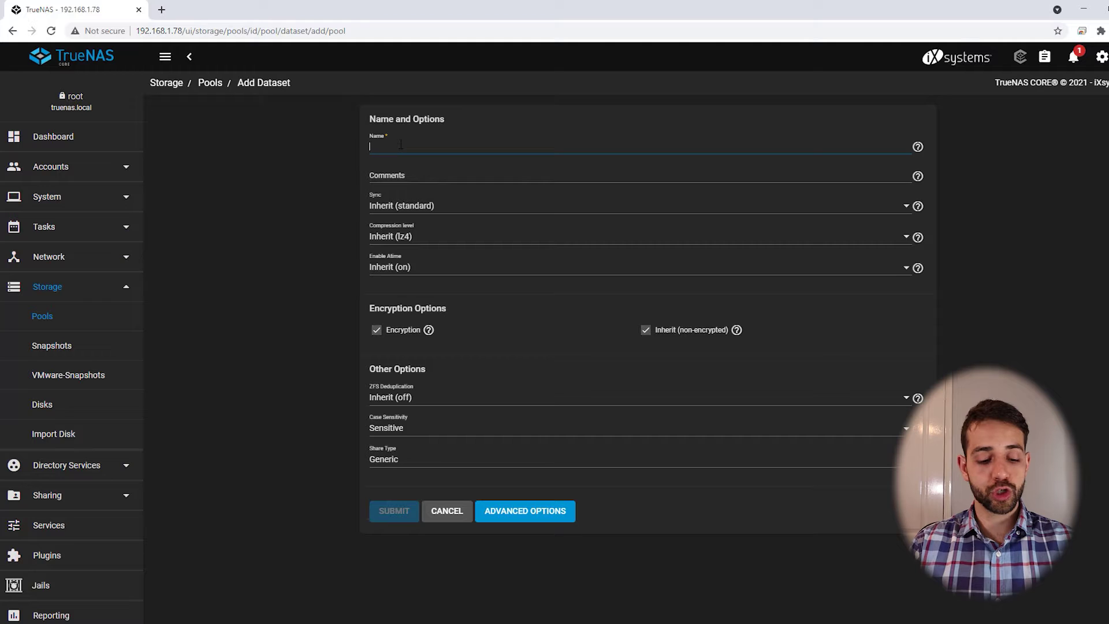
type("HR")
double_click(374, 146)
left_click(391, 178)
key("ctrl+v")
left_click(395, 512)
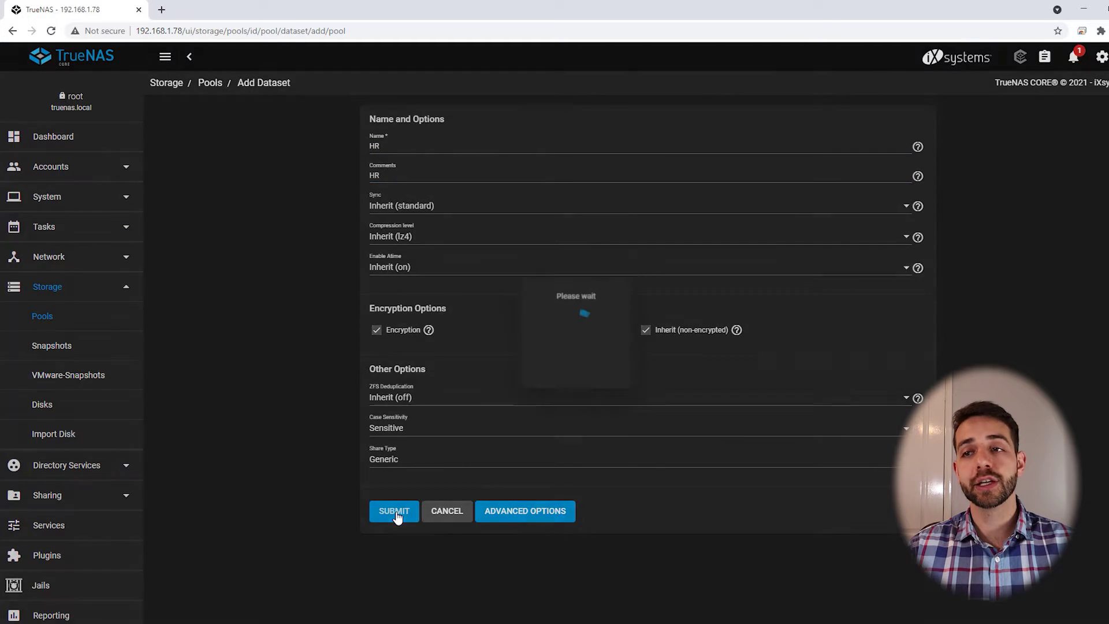
Step: Add the Finance dataset with 'finance' as its comment
left_click(1101, 221)
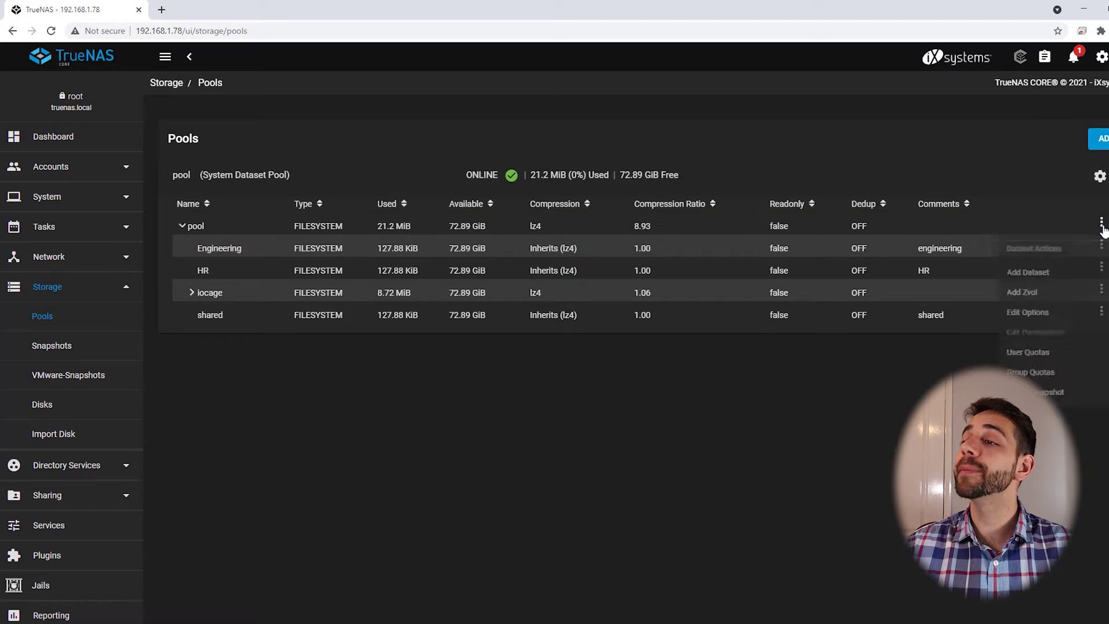
left_click(1022, 286)
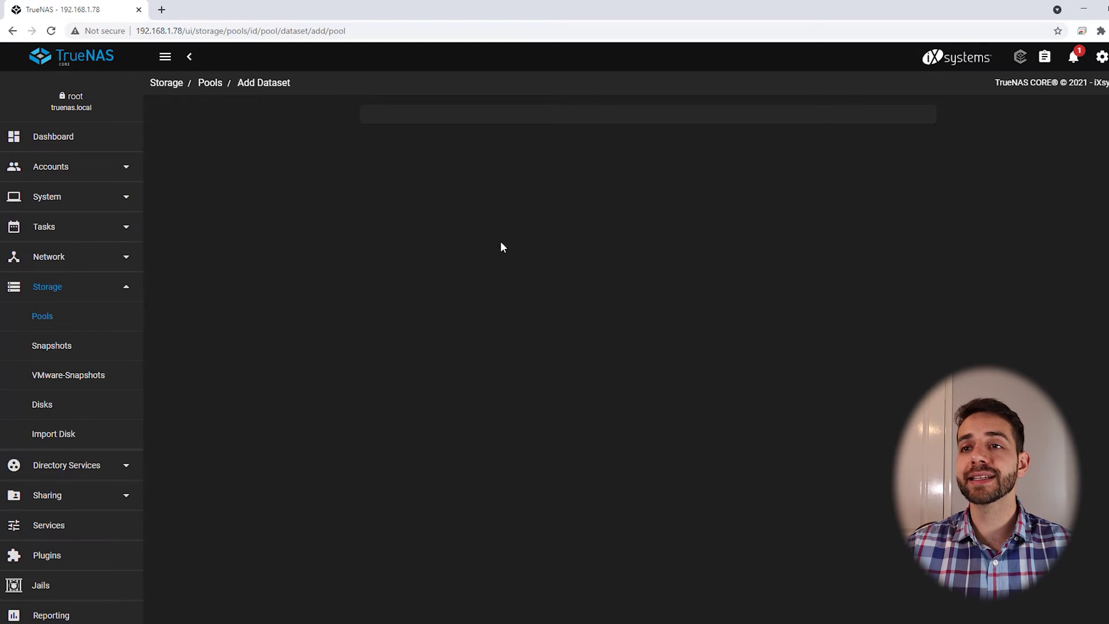
left_click(434, 141)
key("ctrl+v")
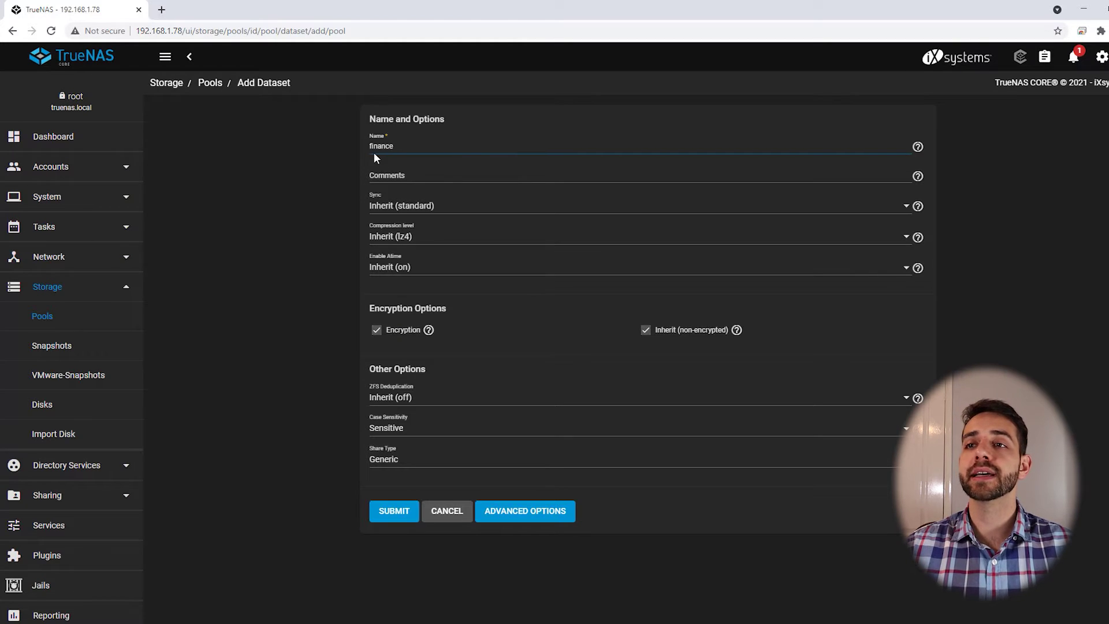
key("Delete")
type("F")
left_click(504, 178)
key("ctrl+v")
left_click(397, 511)
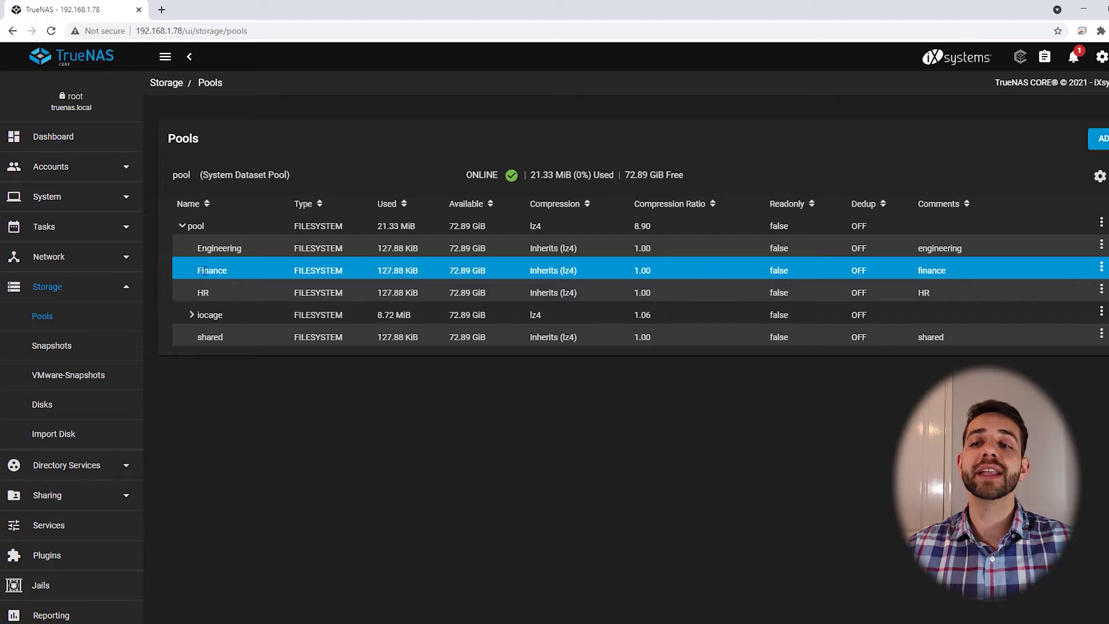
left_click_drag(194, 341, 229, 340)
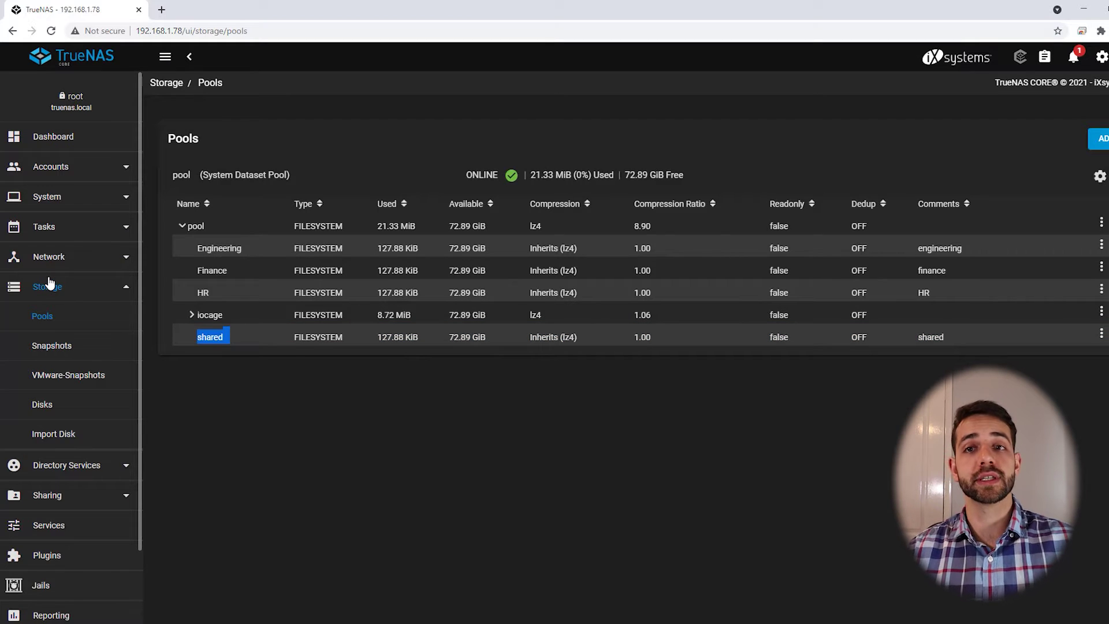
Step: Create the engineering group under Accounts > Groups
left_click(46, 173)
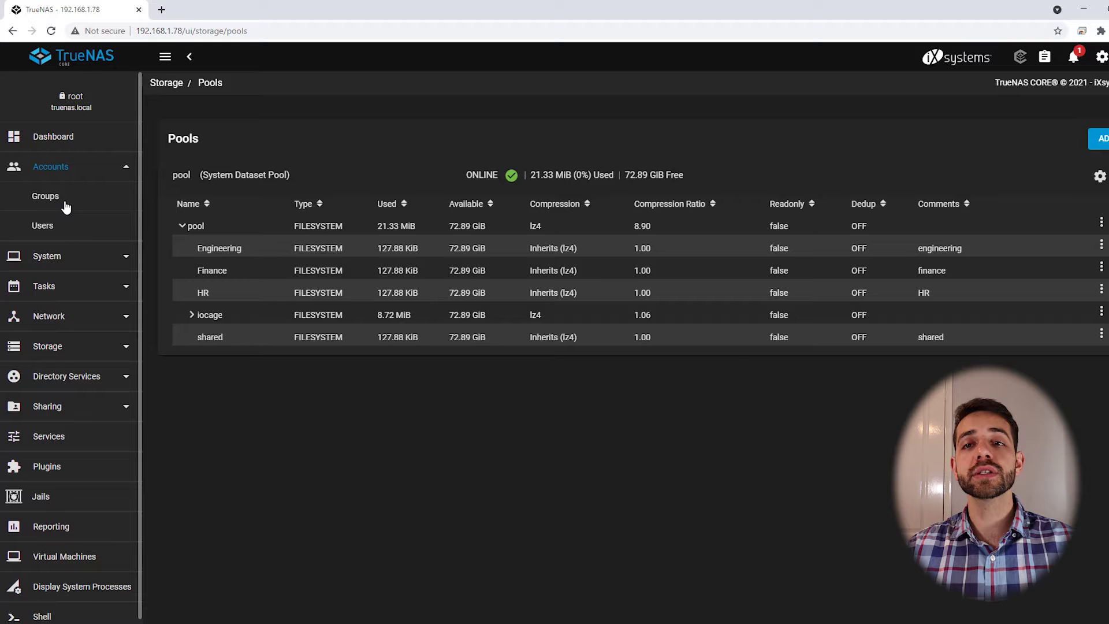
left_click(47, 197)
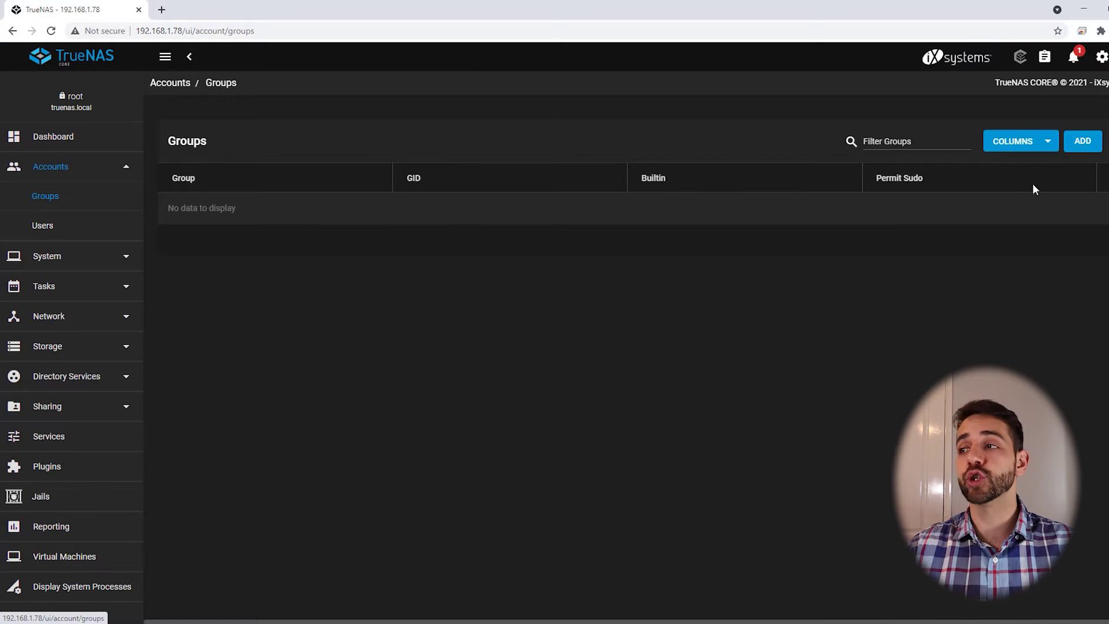
left_click(1082, 142)
type("engineering")
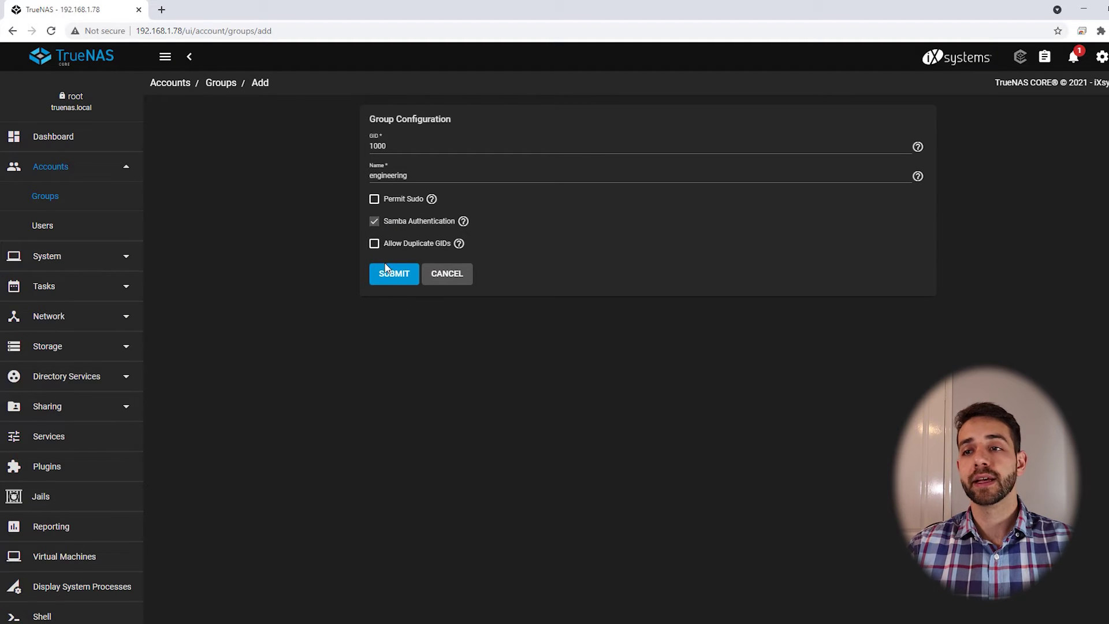
left_click(402, 278)
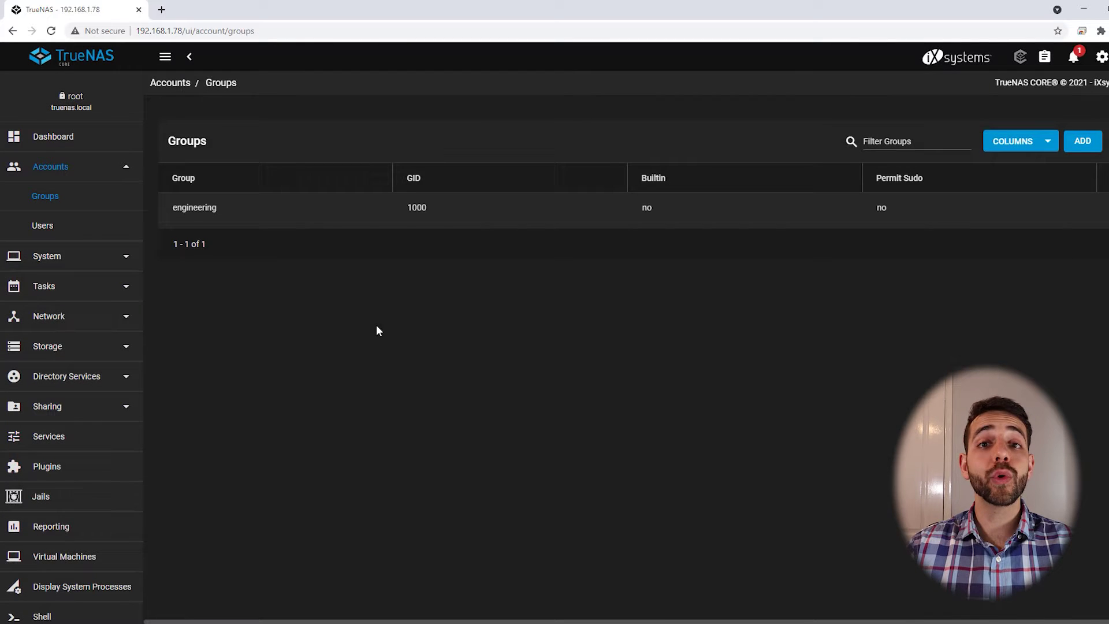
Step: Add the HR and Finance groups
left_click(1083, 143)
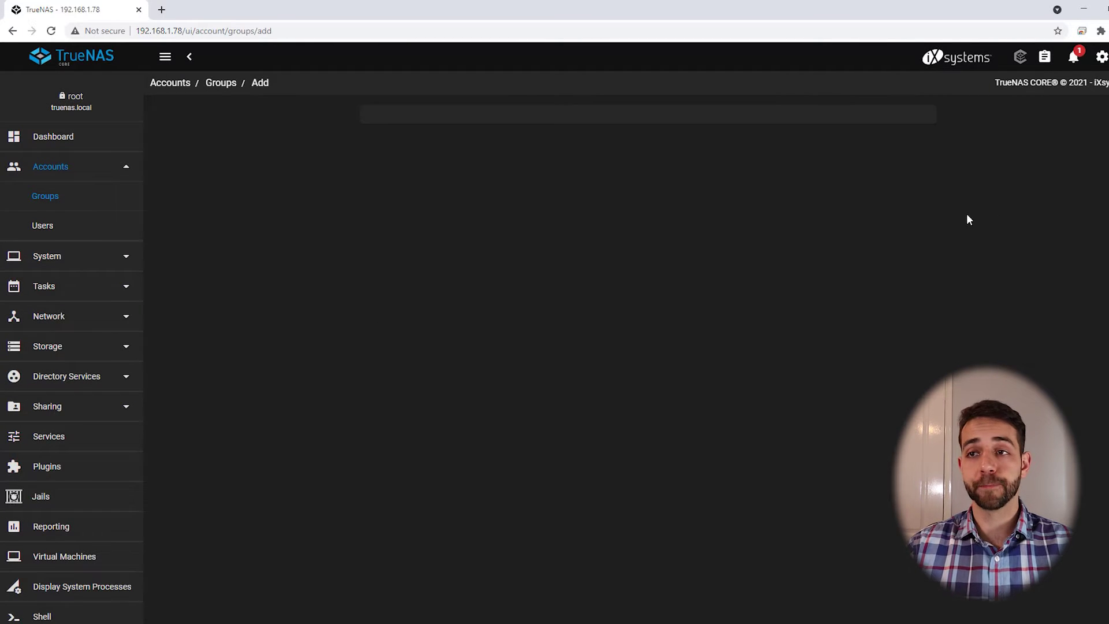
left_click(637, 177)
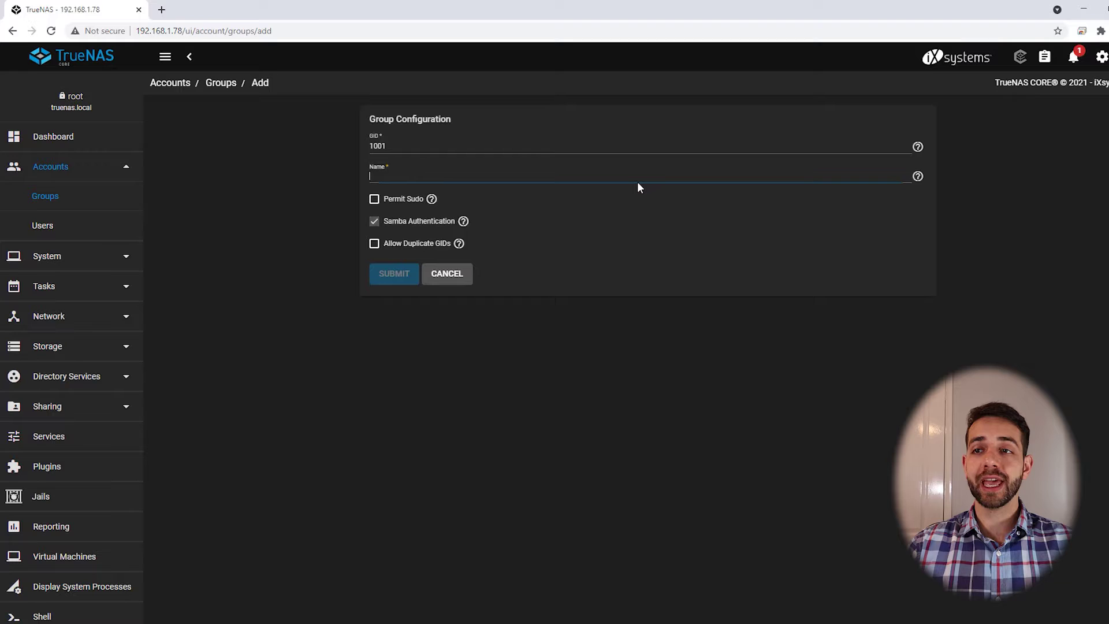
type("HR")
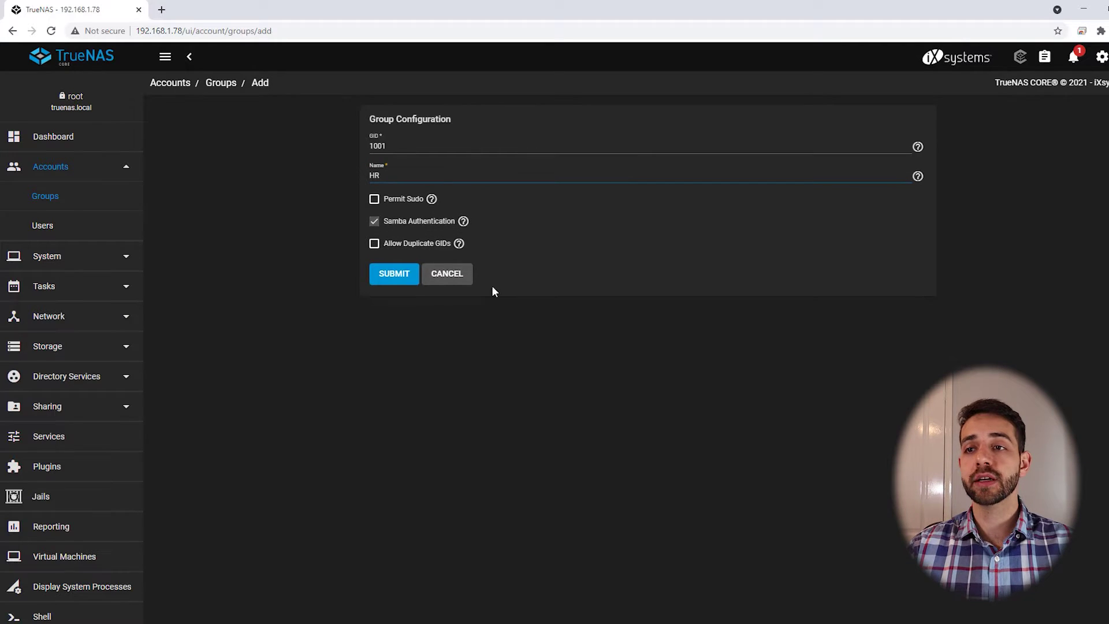
left_click(394, 273)
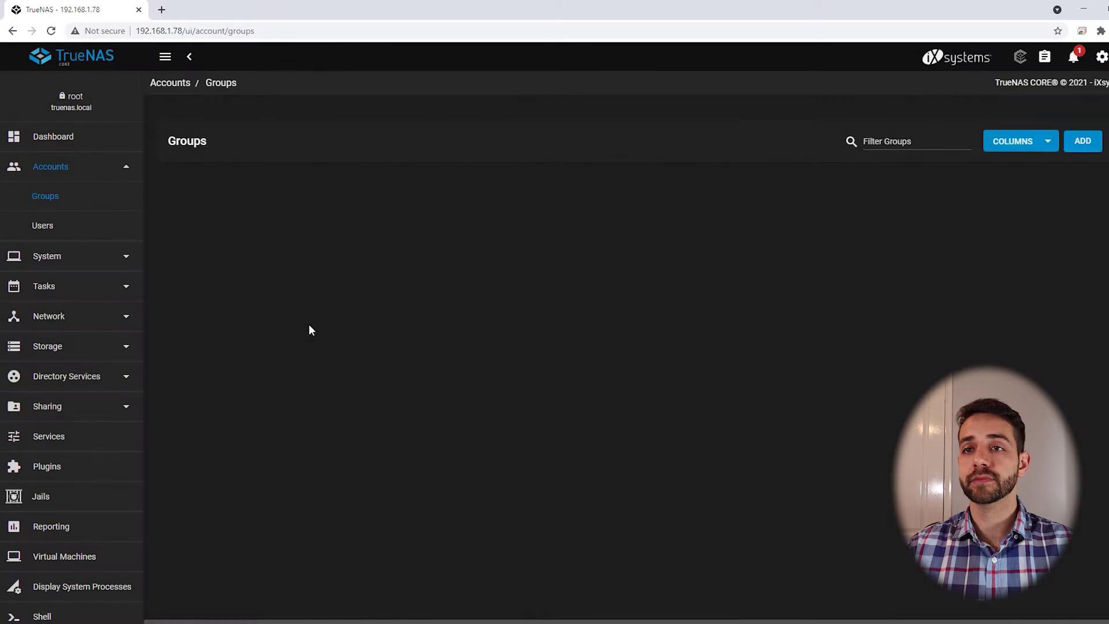
left_click(1084, 146)
left_click(431, 178)
type("Finance")
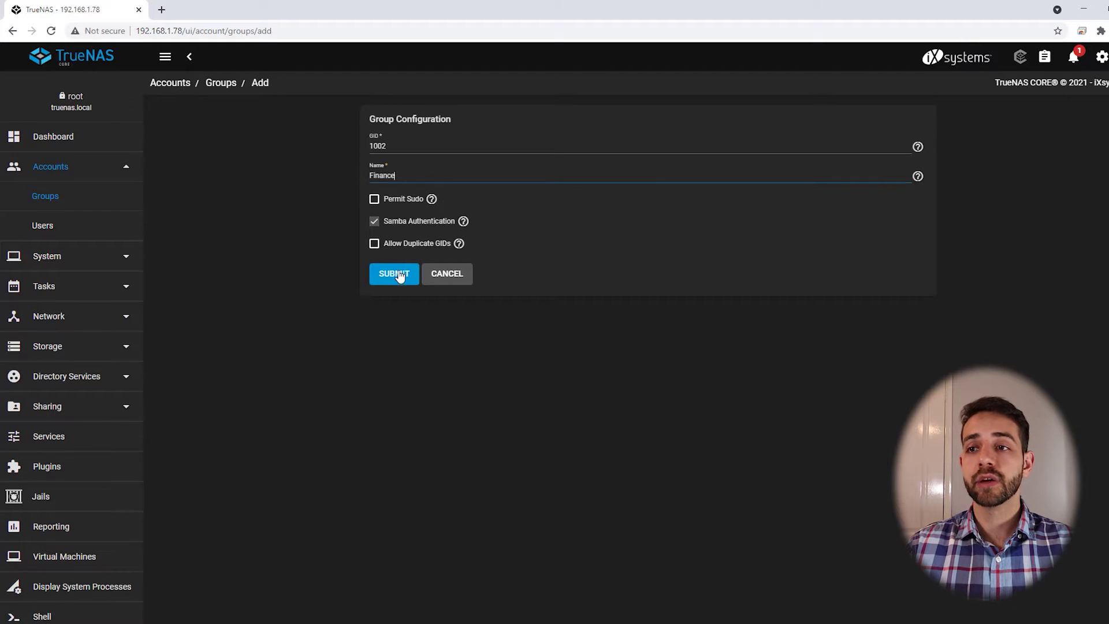
left_click(396, 273)
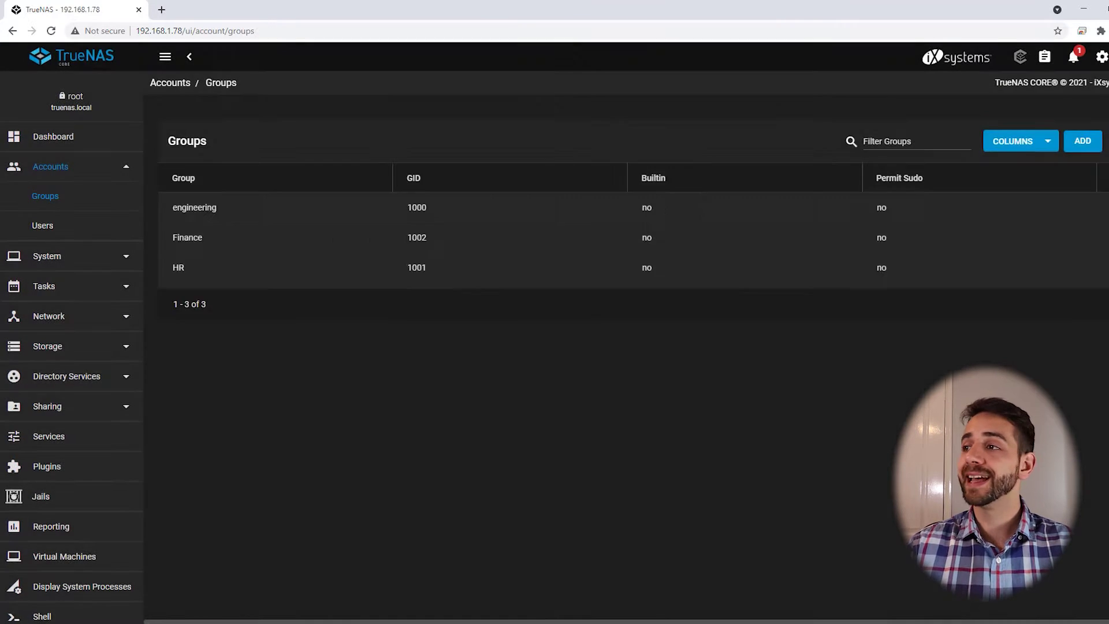
Step: Add an IT group with Permit Sudo enabled
left_click(1081, 142)
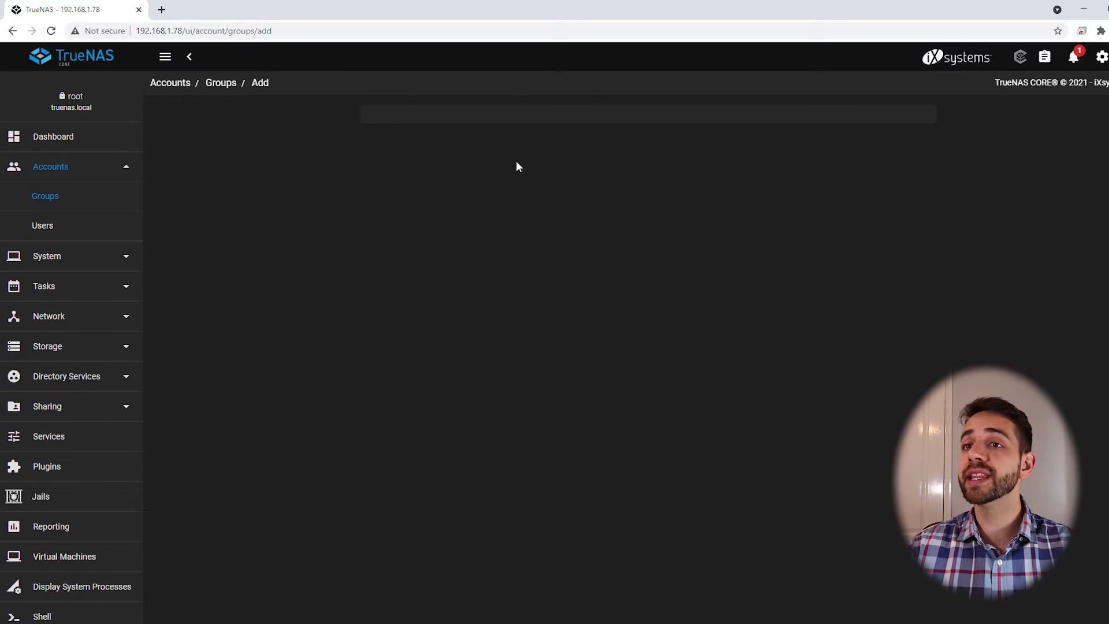
left_click(414, 175)
type("IT")
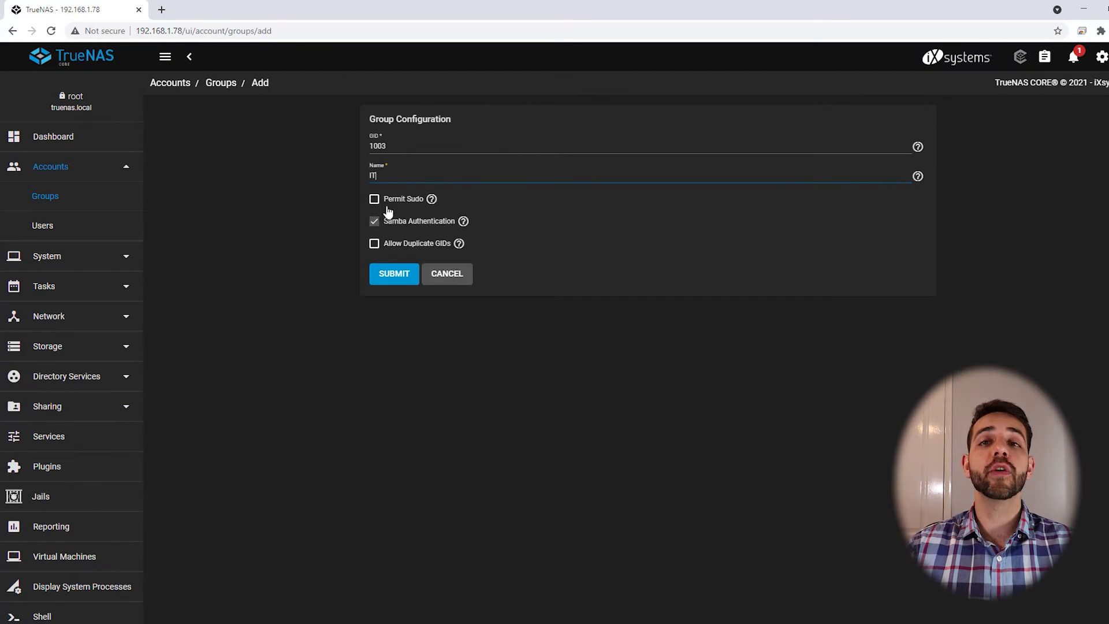
left_click(401, 200)
left_click(405, 275)
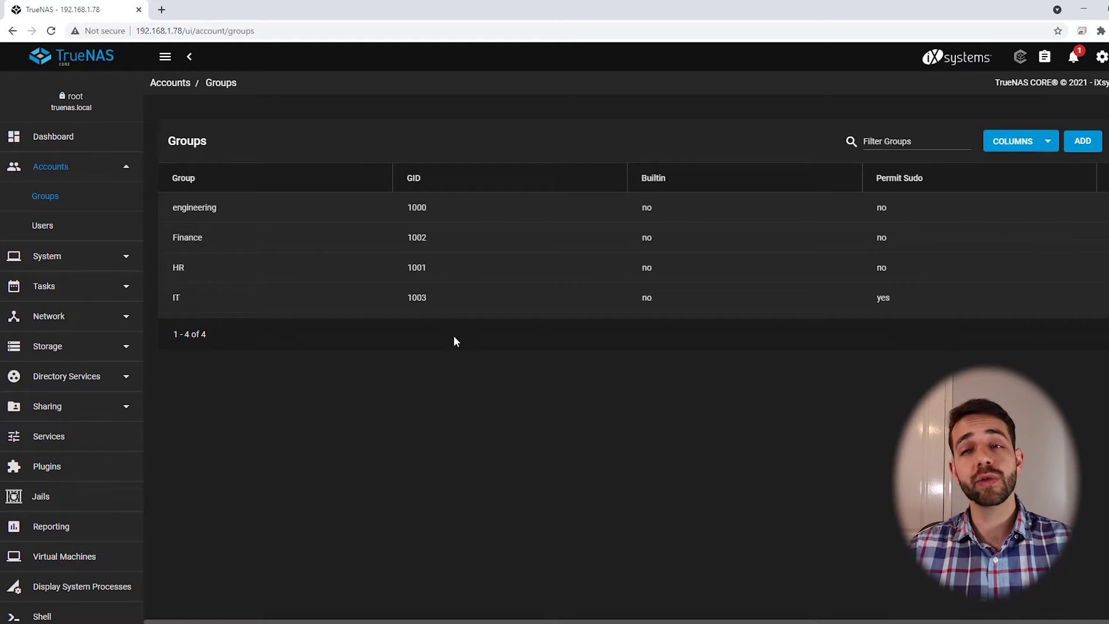
Step: Start a new user with full name bob and enter its password twice
left_click(41, 227)
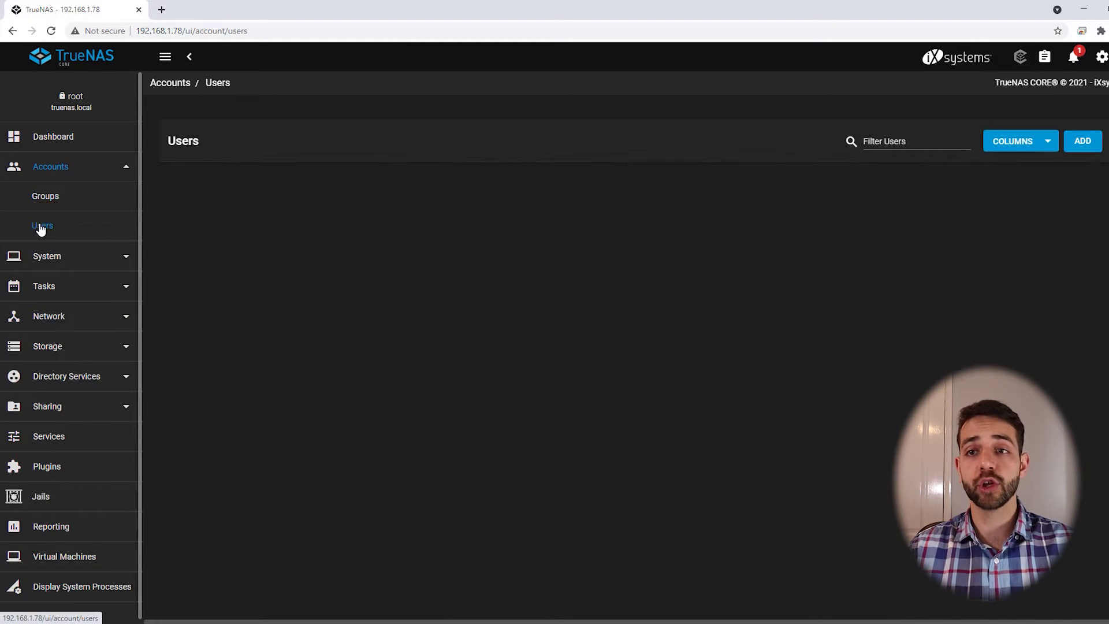
left_click(1078, 144)
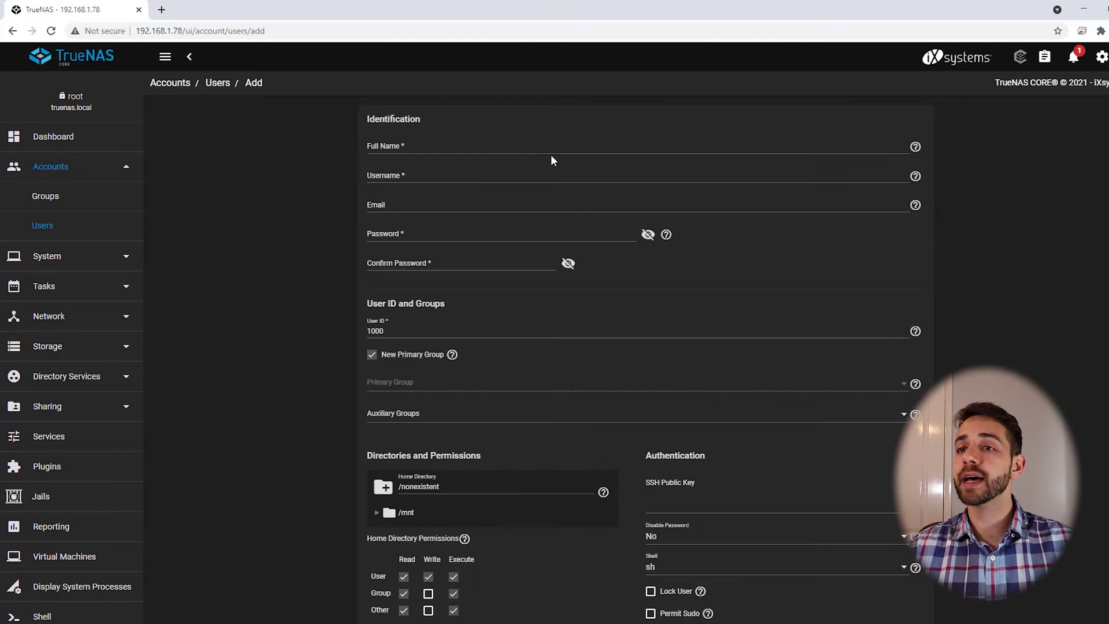
left_click(490, 147)
type("bob")
left_click(427, 176)
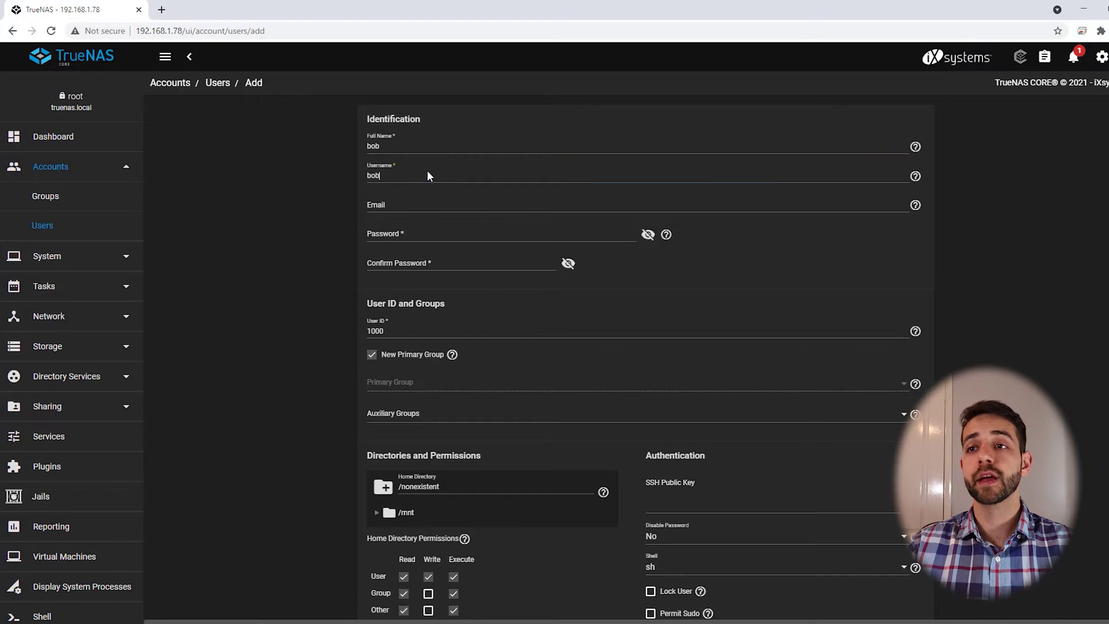
left_click(406, 230)
scroll(435, 174, "down", 1)
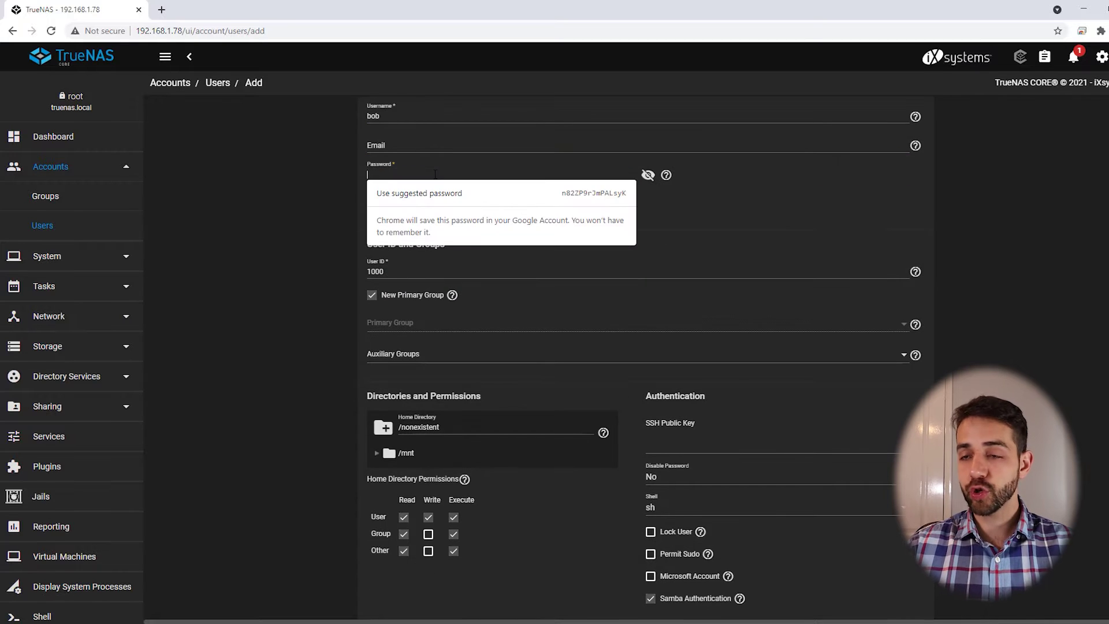
key("Tab")
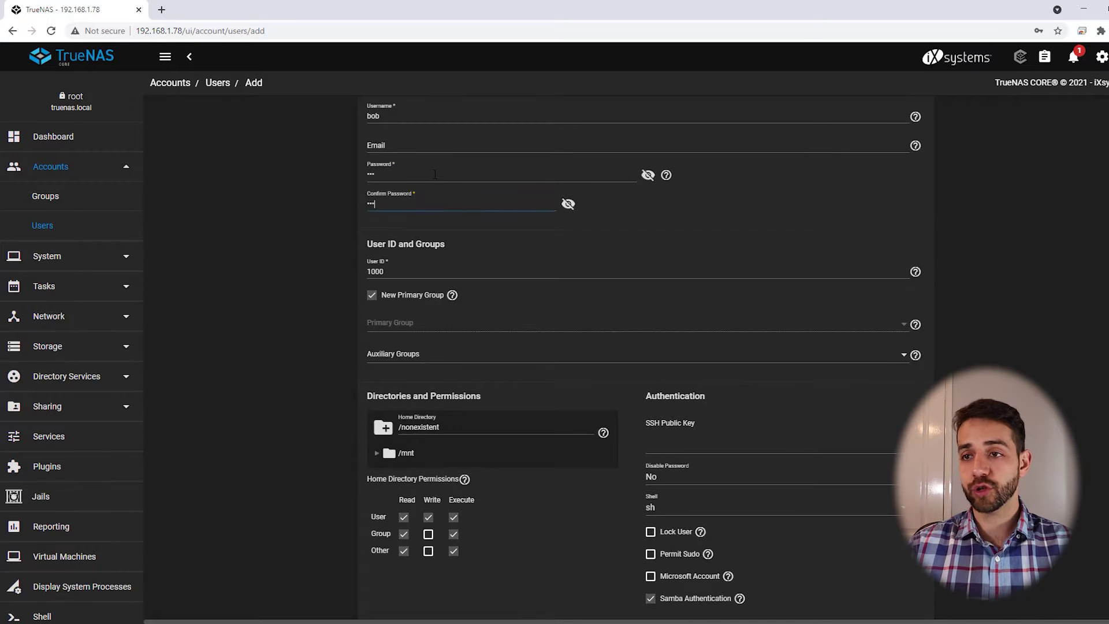
scroll(435, 173, "down", 1)
scroll(504, 477, "up", 2)
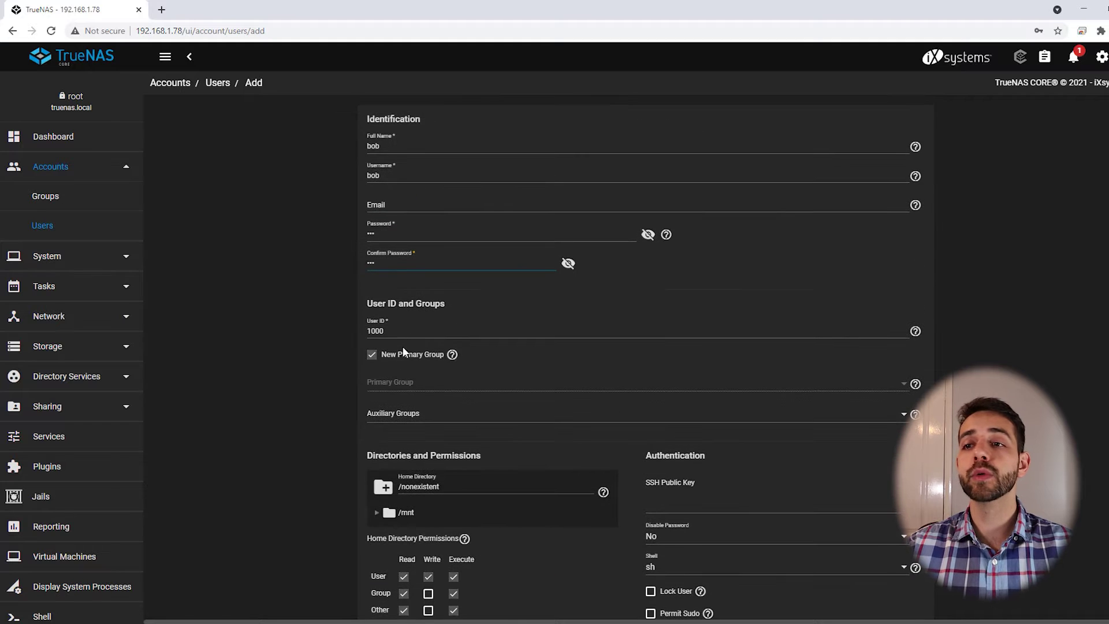
Step: Make engineering bob's primary group, enable Microsoft Account, and submit
left_click(362, 358)
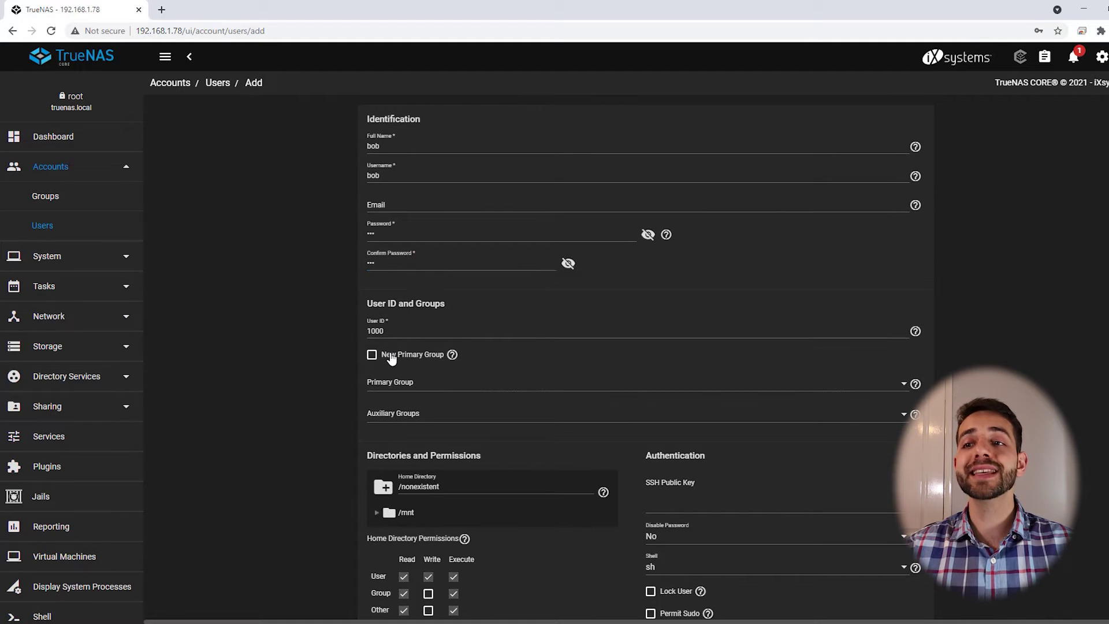
left_click(430, 386)
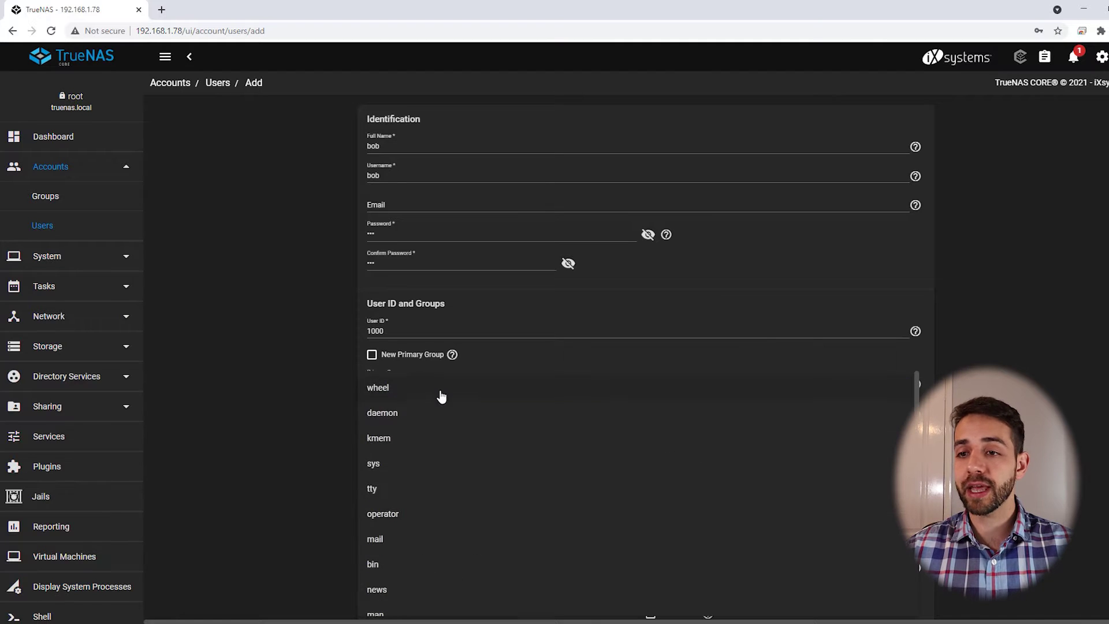
scroll(429, 425, "down", 5)
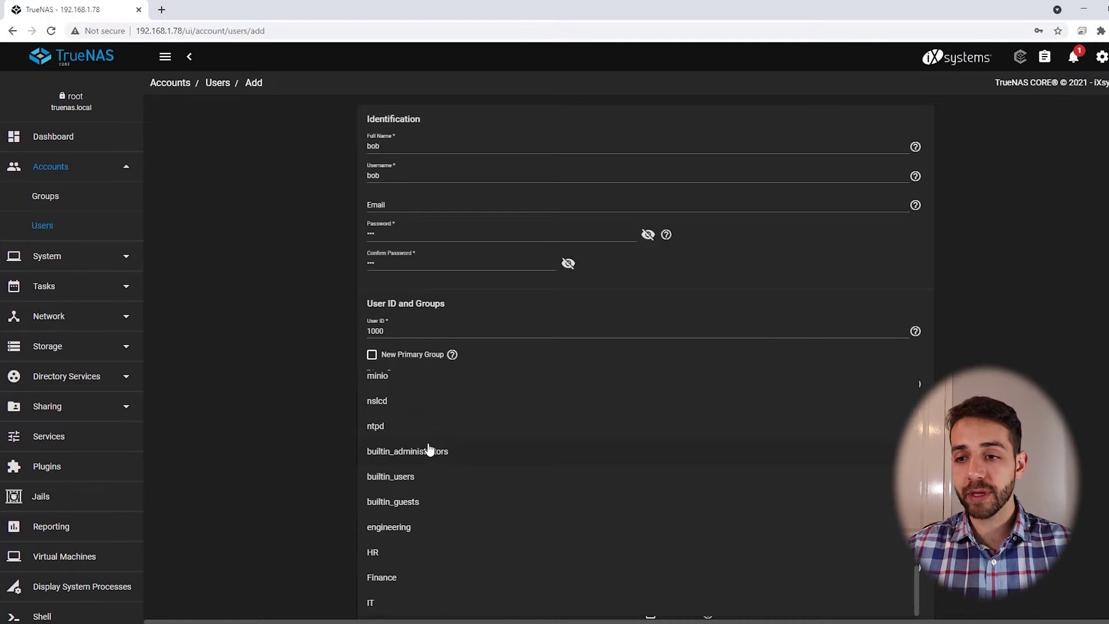
left_click(406, 529)
scroll(621, 388, "down", 2)
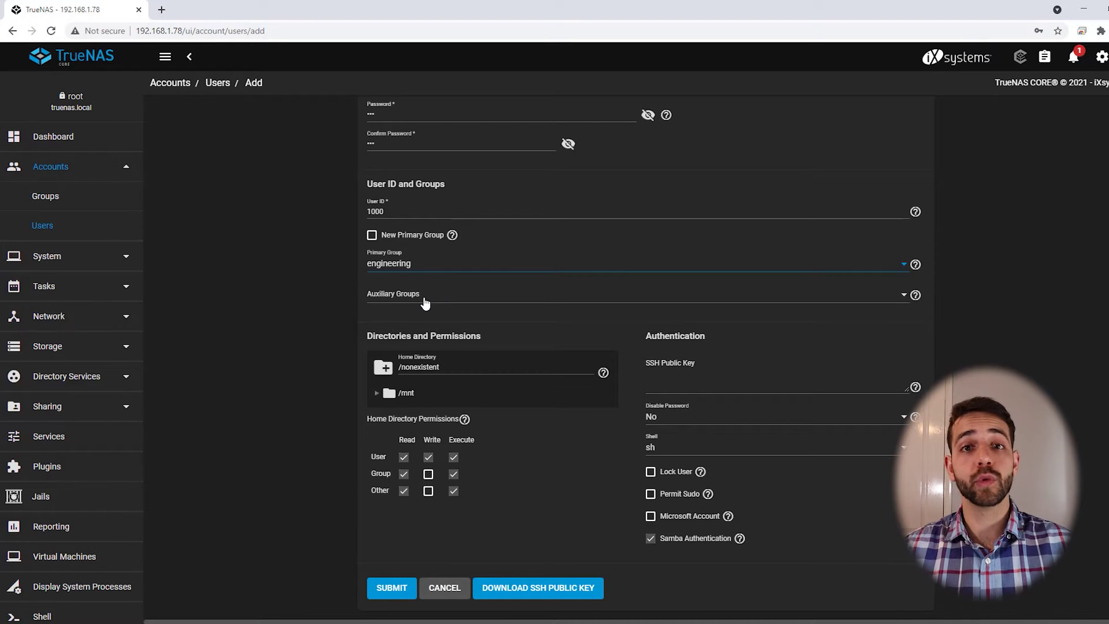
left_click(681, 516)
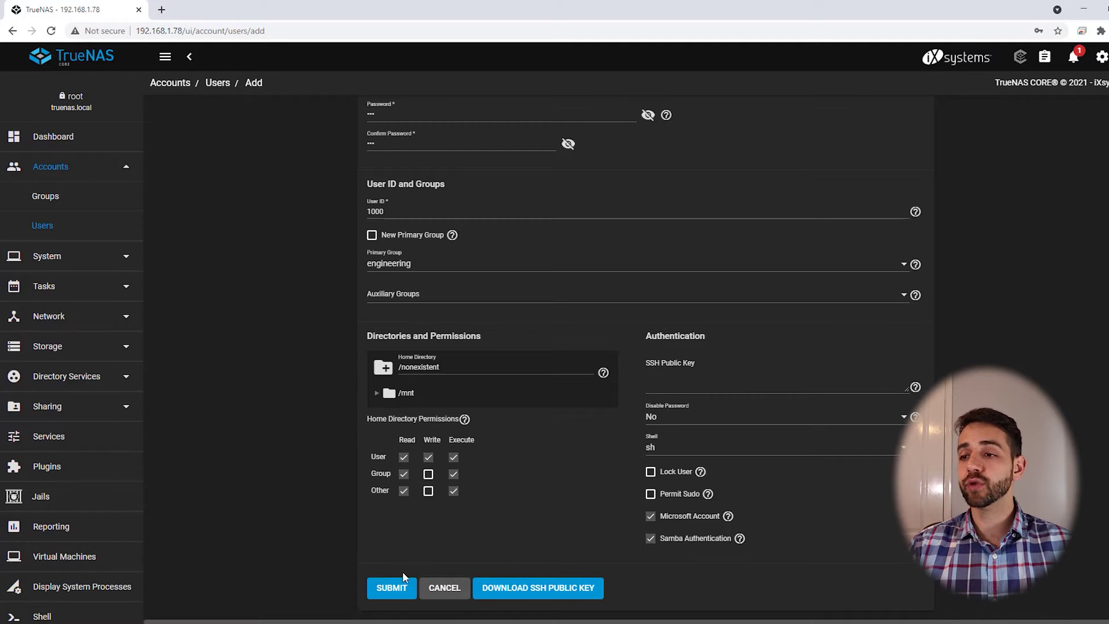
left_click(391, 588)
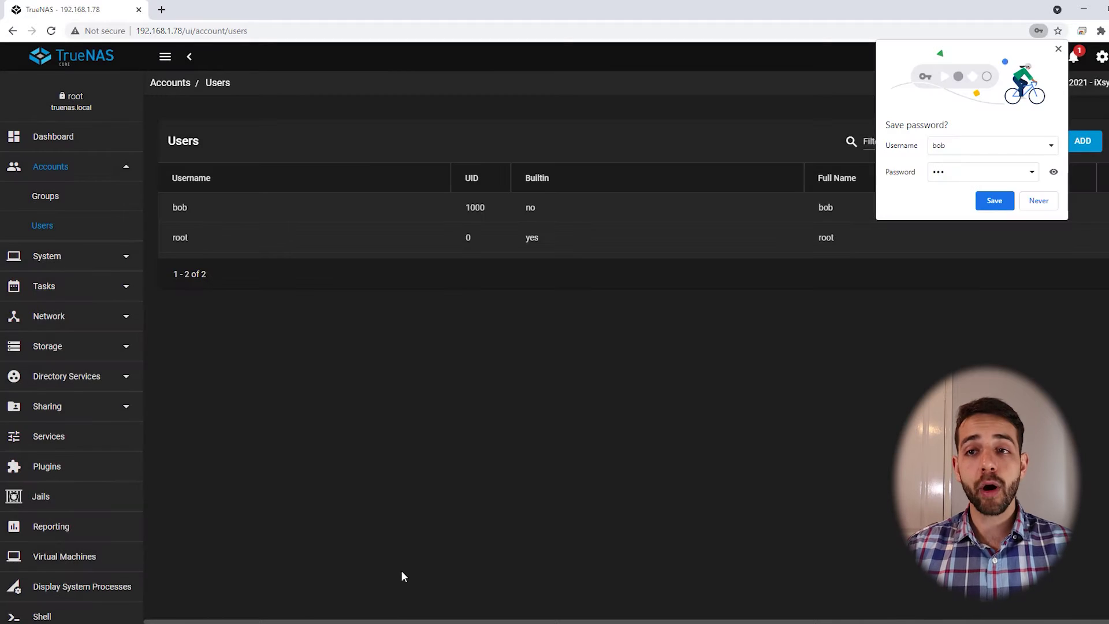
Step: Start a new user alan and enter its password twice
left_click(1086, 149)
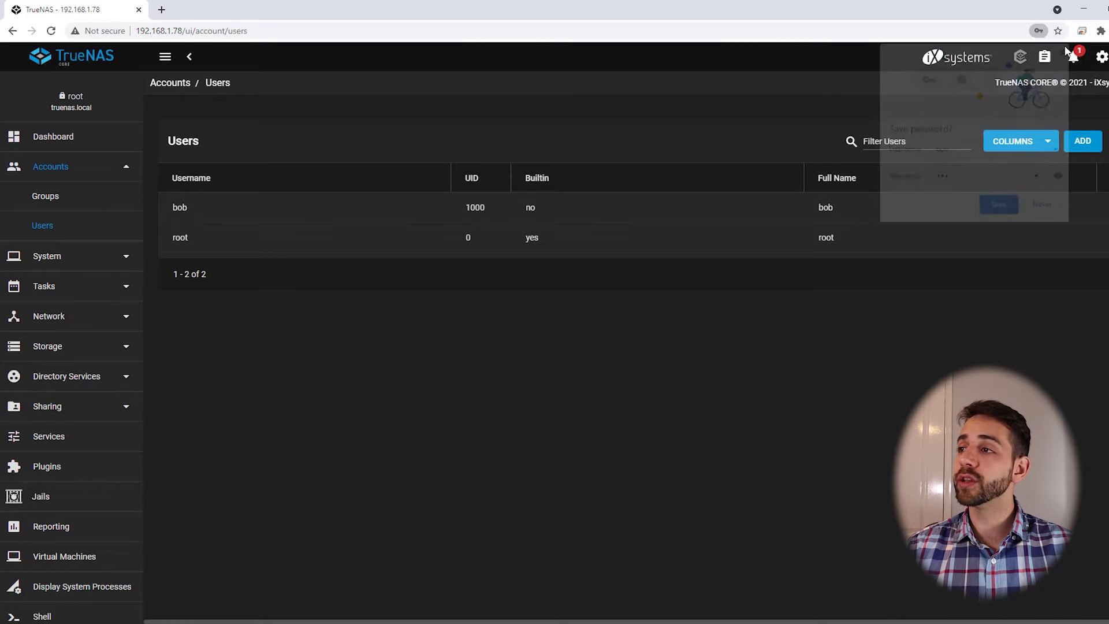
left_click(1084, 144)
left_click(393, 145)
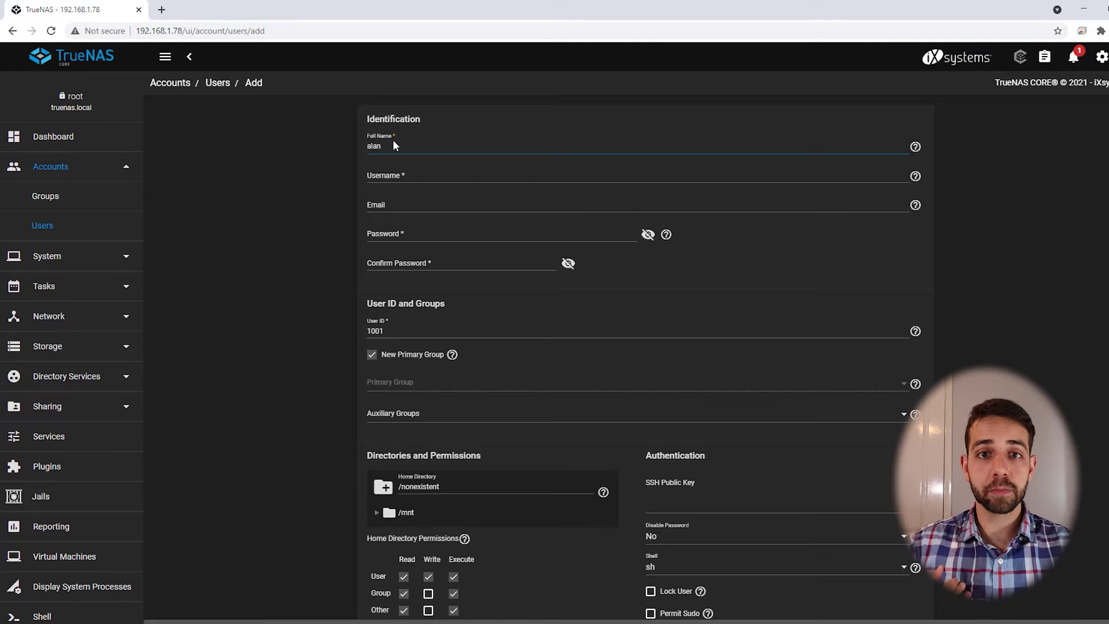
left_click(387, 231)
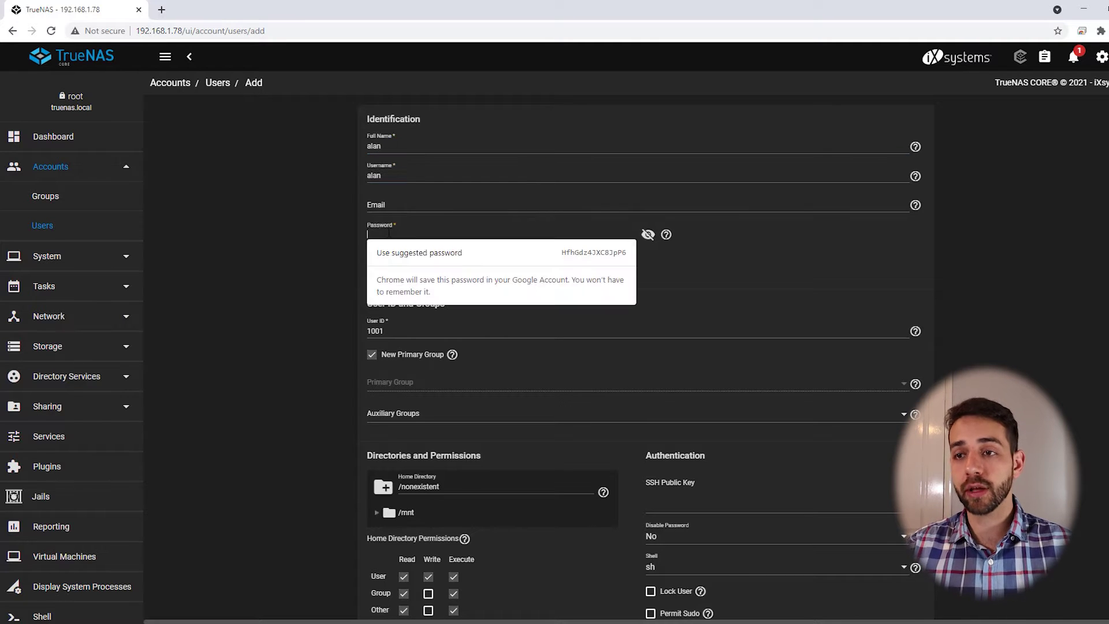
key("Tab")
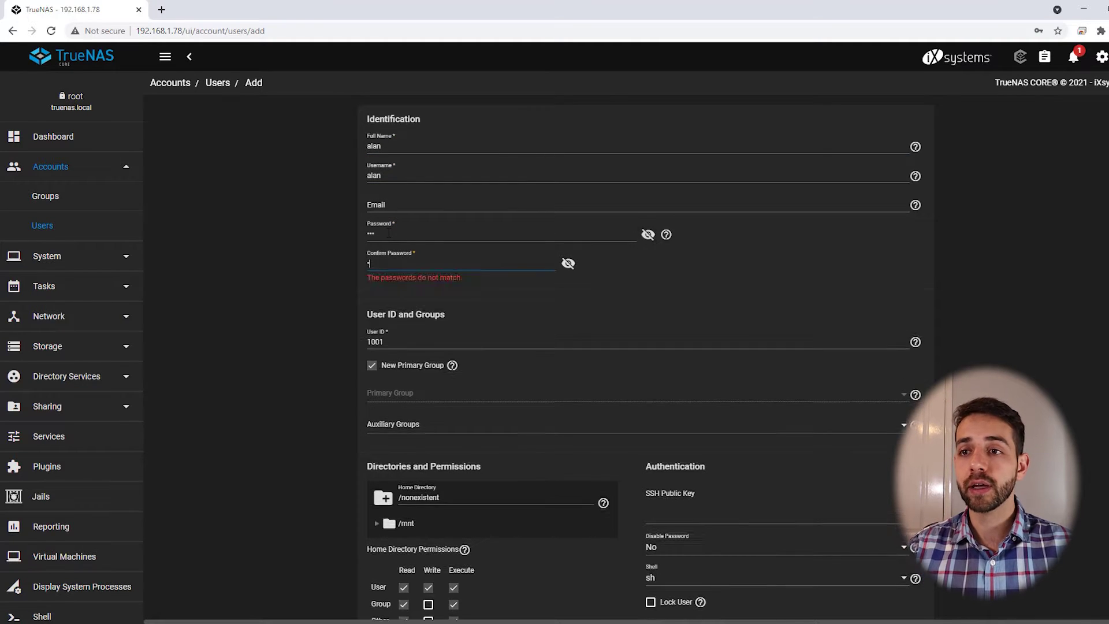
scroll(456, 228, "down", 1)
scroll(456, 227, "down", 1)
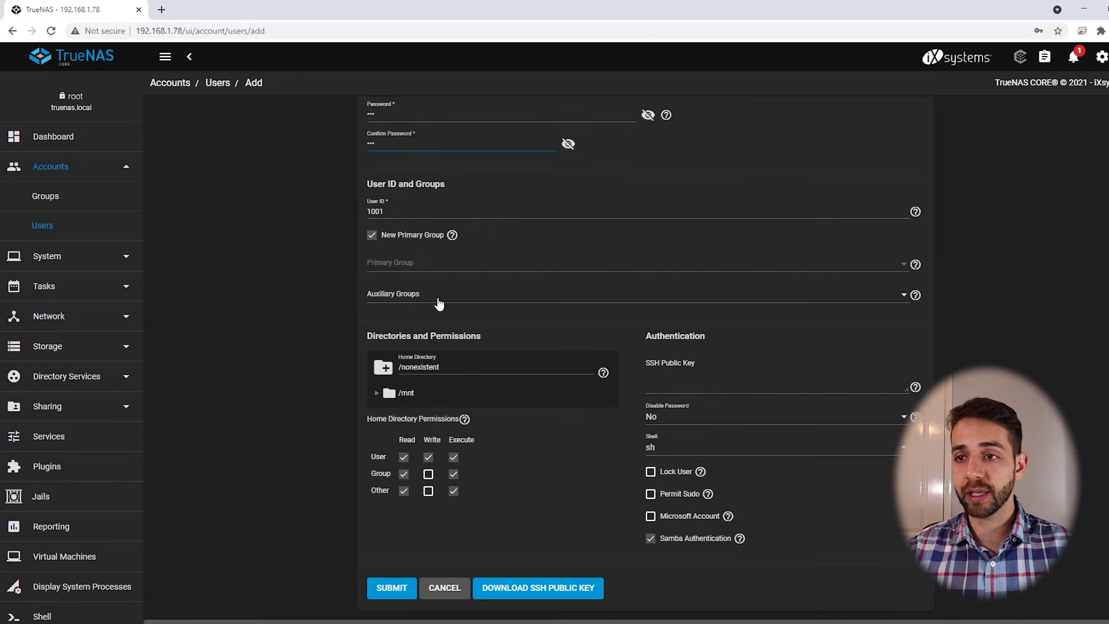
Step: Give alan IT as primary group instead of a new group and submit
left_click(371, 235)
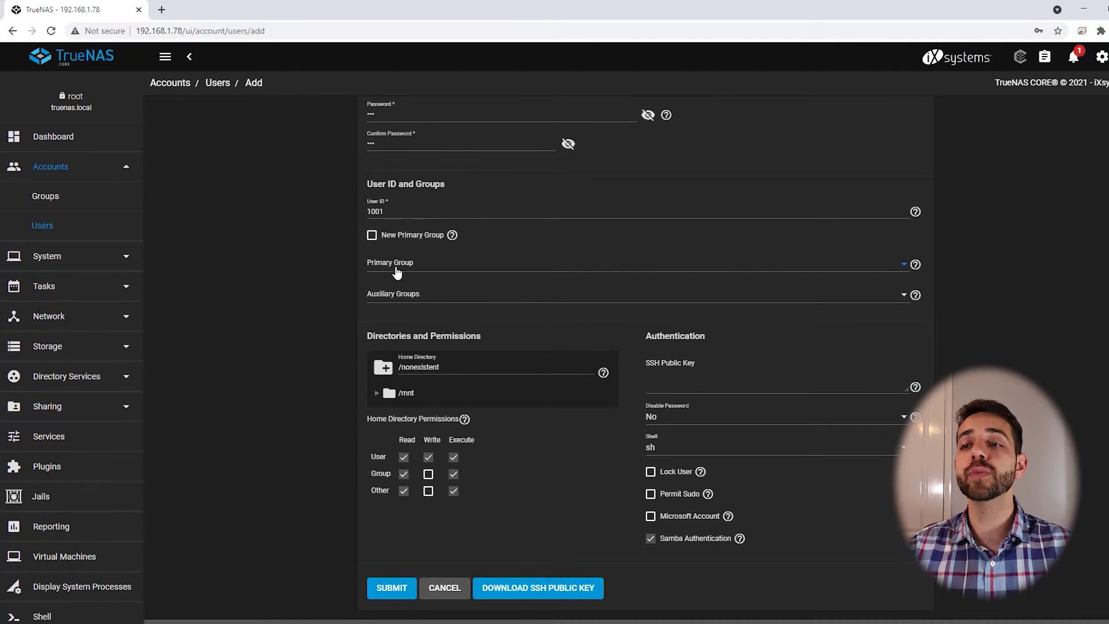
left_click(397, 267)
scroll(376, 484, "down", 10)
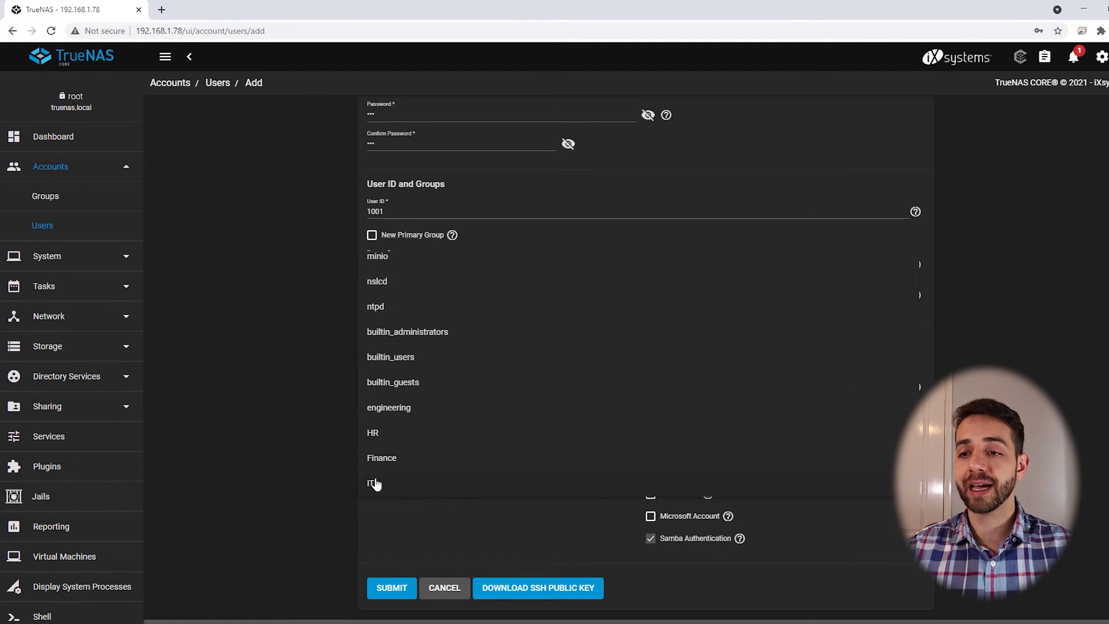
left_click(375, 484)
left_click(397, 595)
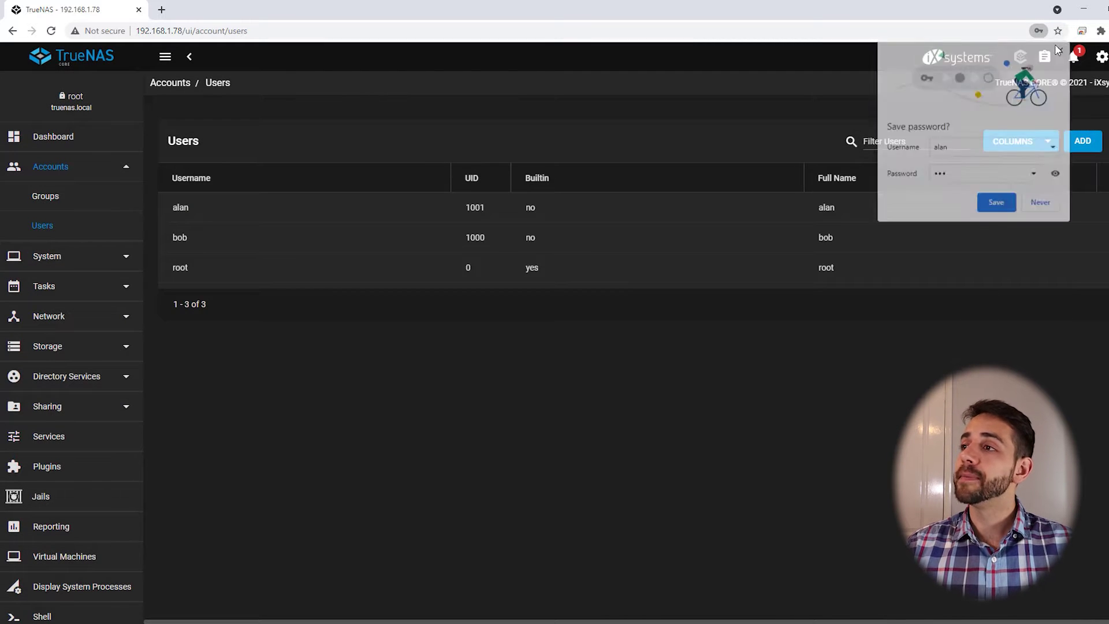
Step: Begin a new user named 'finance' and set its password
left_click(1078, 142)
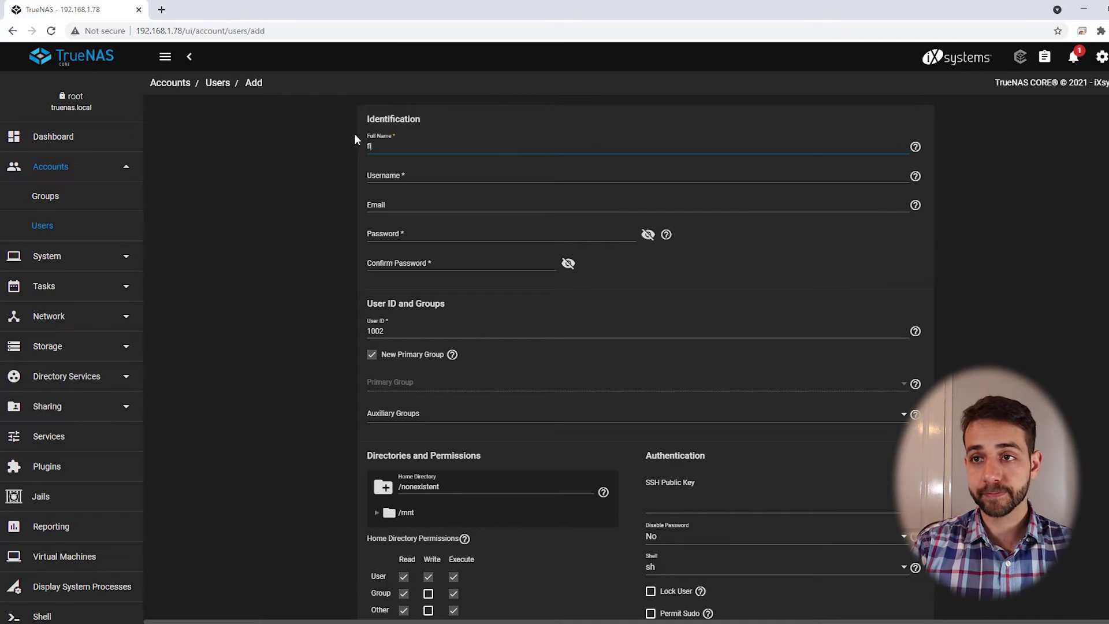
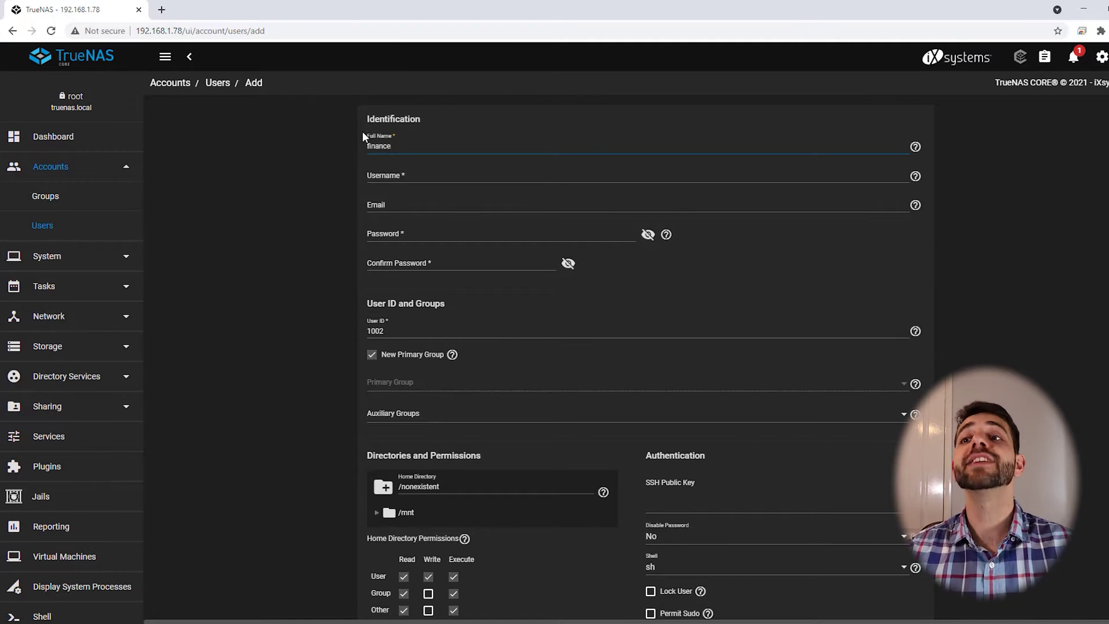
left_click(449, 234)
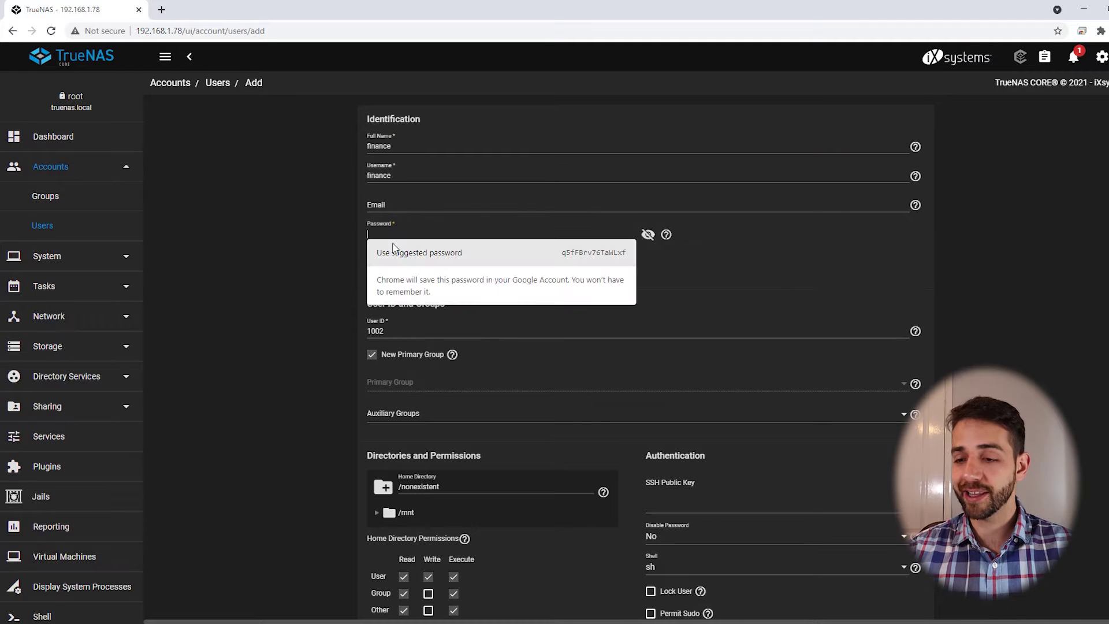
left_click(393, 247)
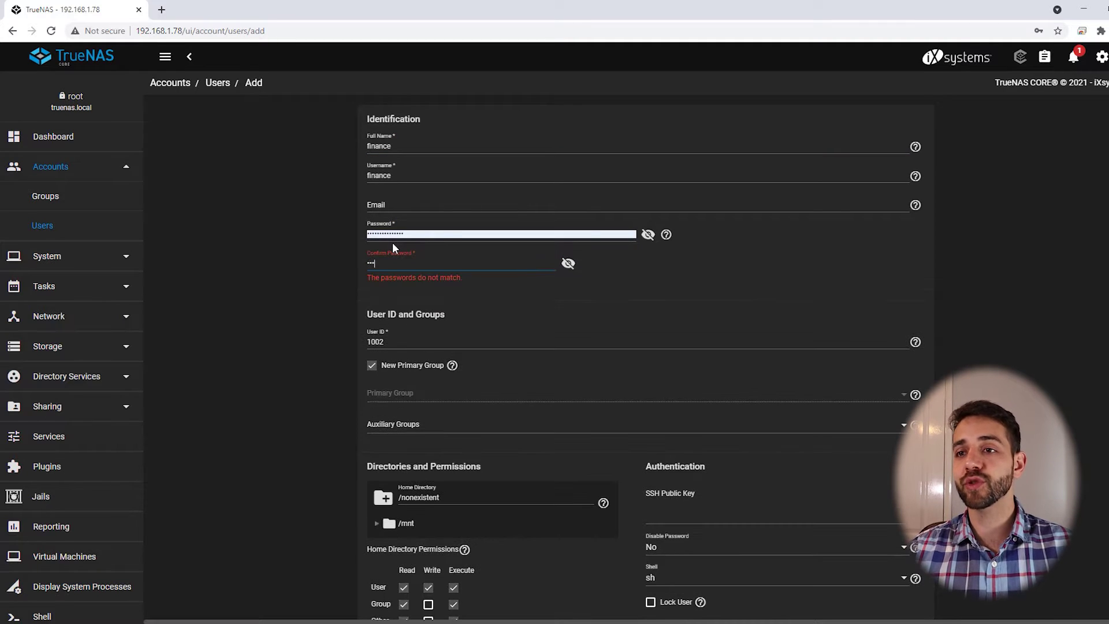
key("shift+Tab")
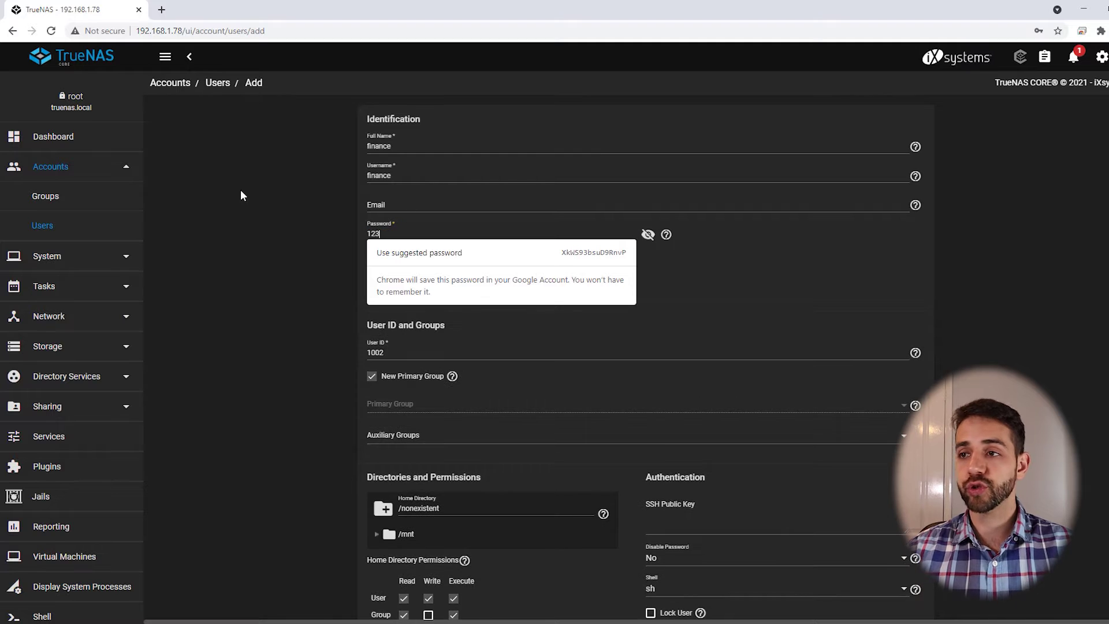
left_click(841, 318)
scroll(461, 391, "down", 2)
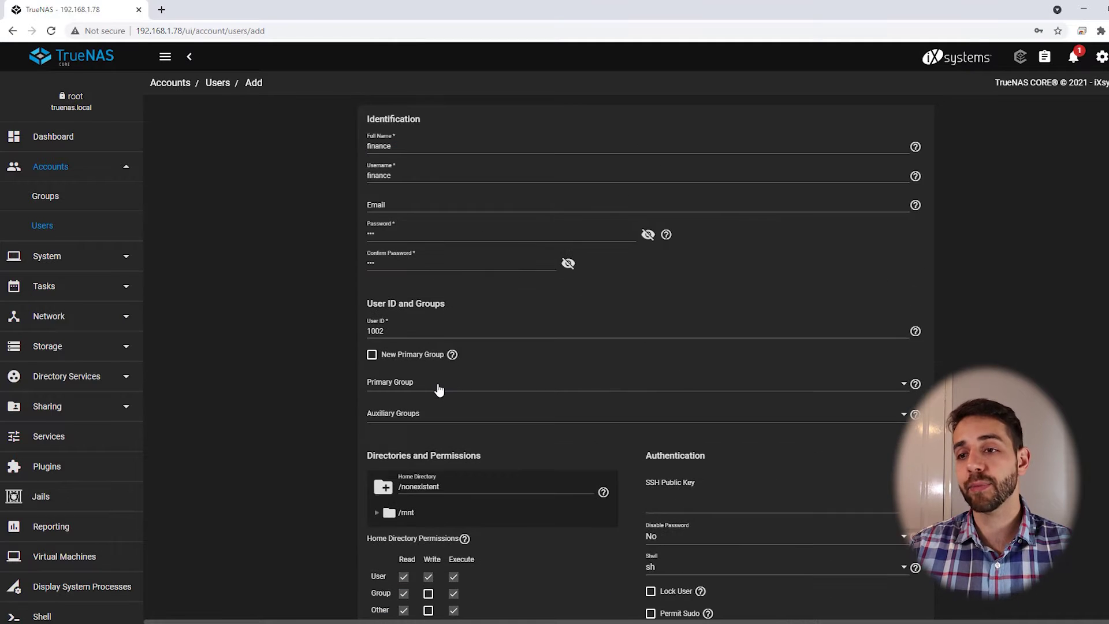
Step: Set Finance as primary group, enable Microsoft Account, and create the user
left_click(438, 389)
scroll(438, 463, "down", 10)
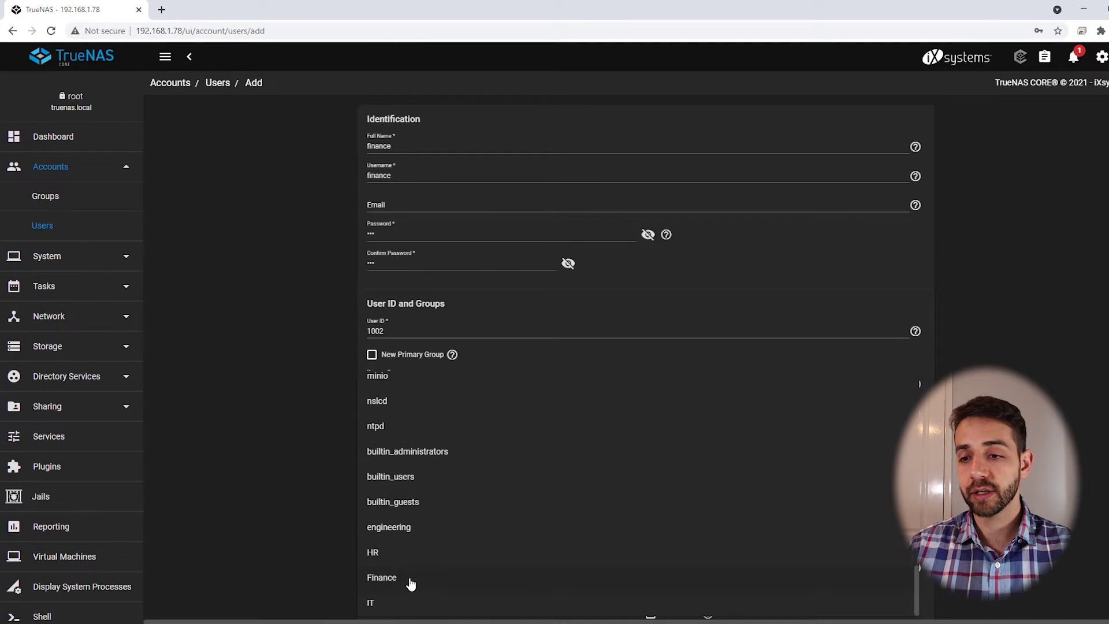
left_click(405, 581)
scroll(462, 491, "down", 2)
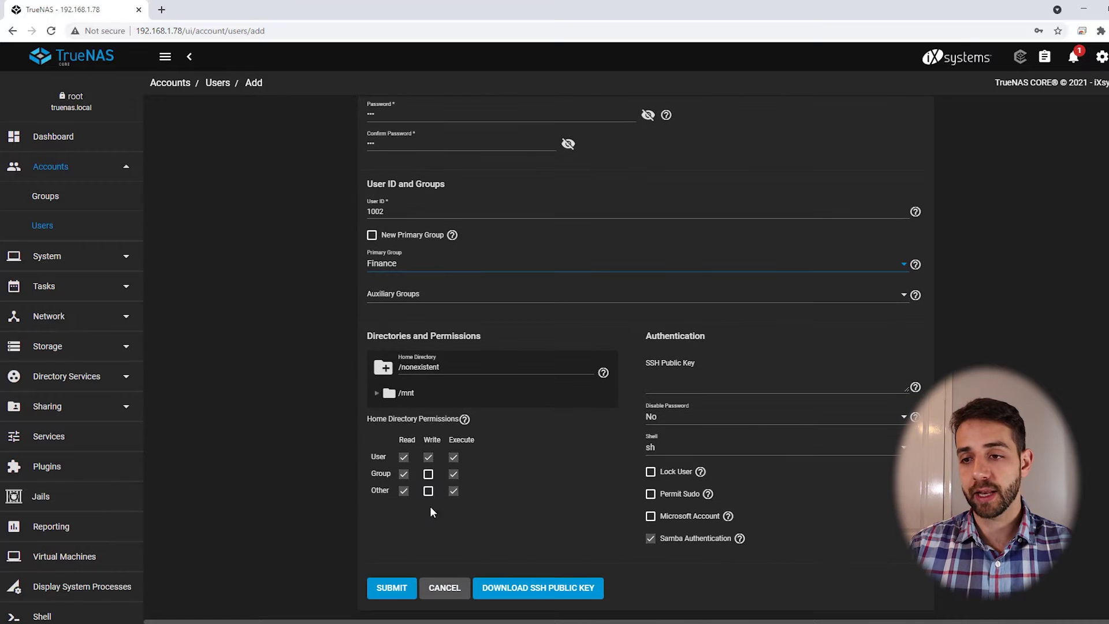
left_click(651, 515)
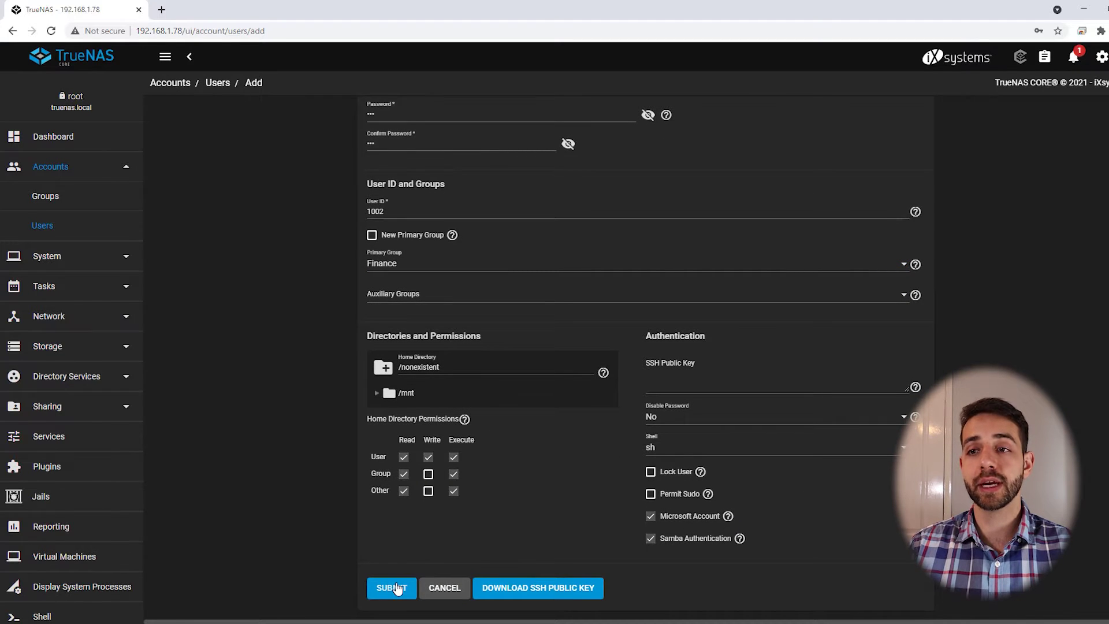
left_click(395, 588)
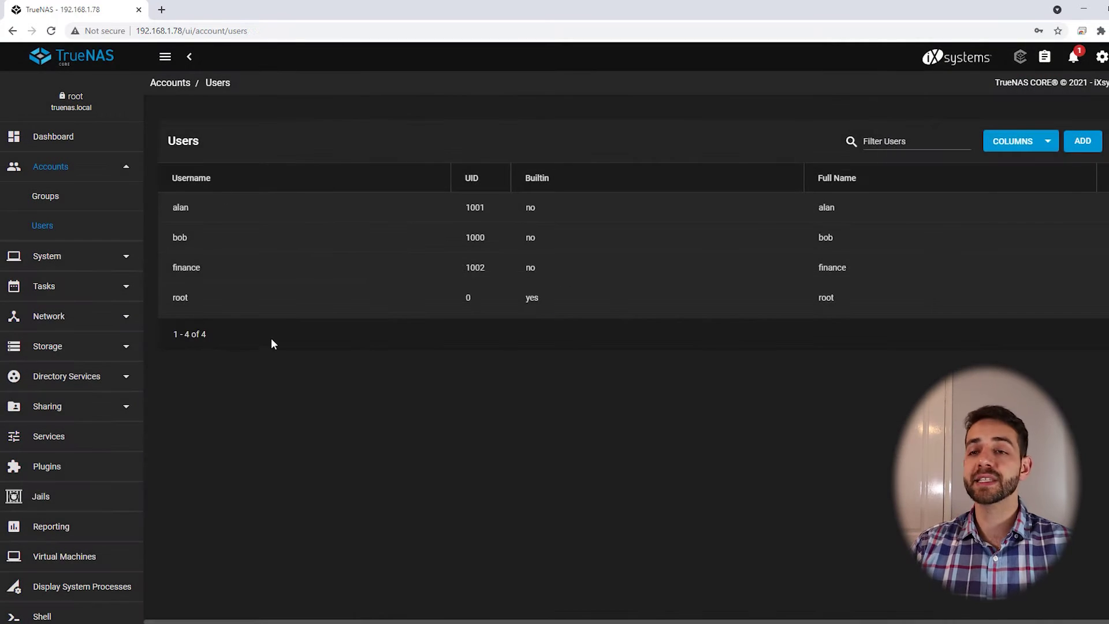
left_click(1084, 143)
Step: Enter full name 'hr' and the password for the new user
left_click(409, 145)
type("hr")
left_click(446, 173)
left_click(391, 234)
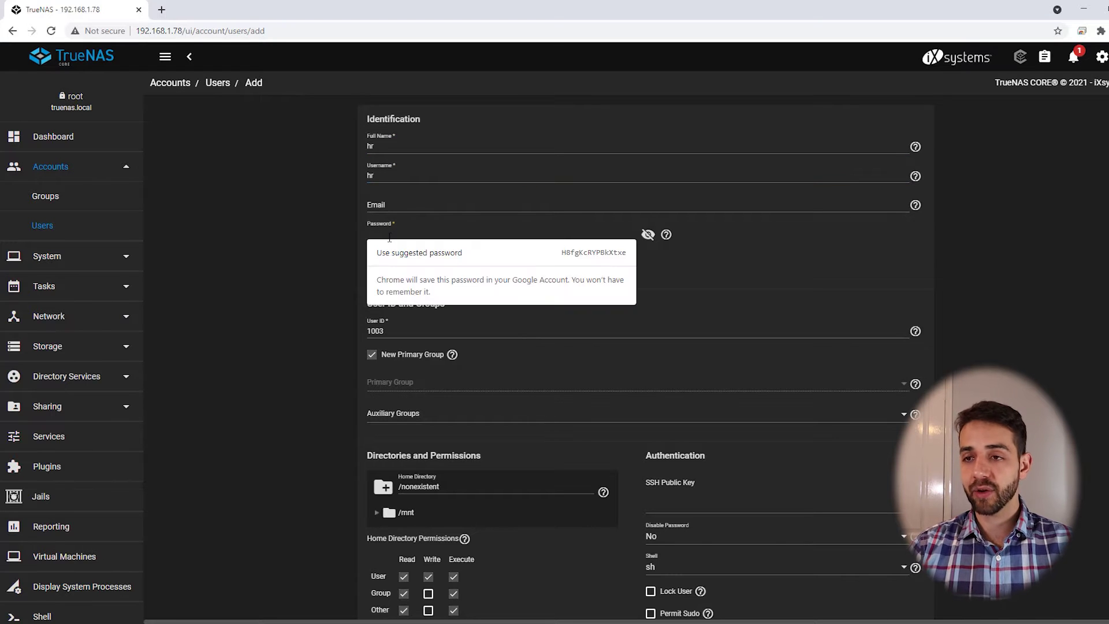
left_click(430, 262)
Step: Give hr the HR primary group with Microsoft Account, submit, then return to Storage Pools
left_click(401, 361)
scroll(486, 377, "down", 2)
scroll(480, 384, "up", 2)
left_click(480, 384)
scroll(431, 539, "down", 6)
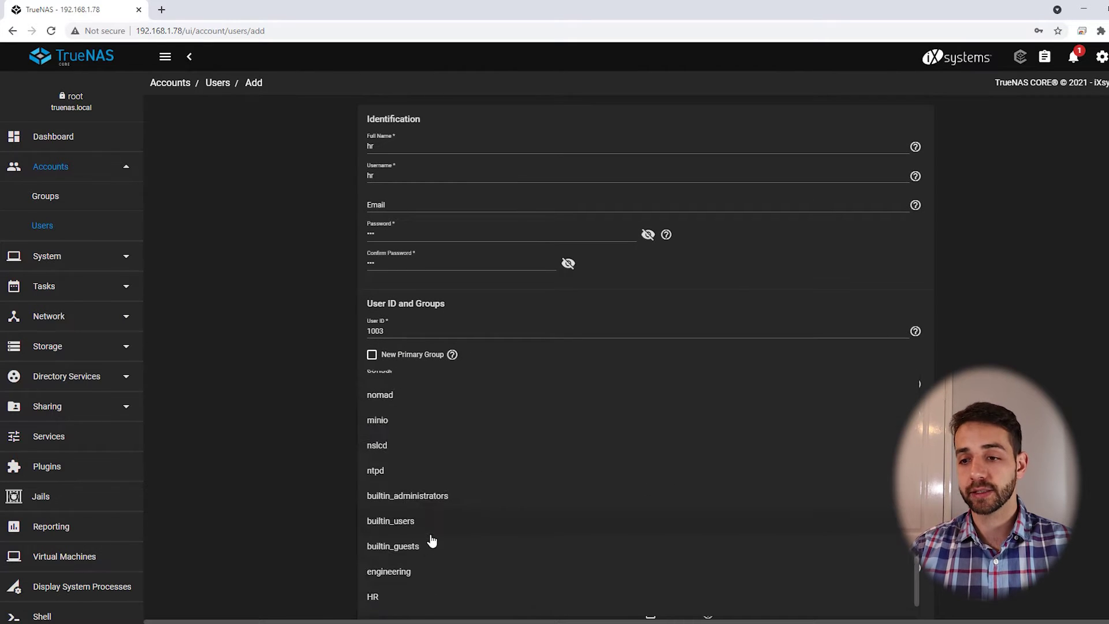
left_click(418, 564)
scroll(408, 505, "down", 2)
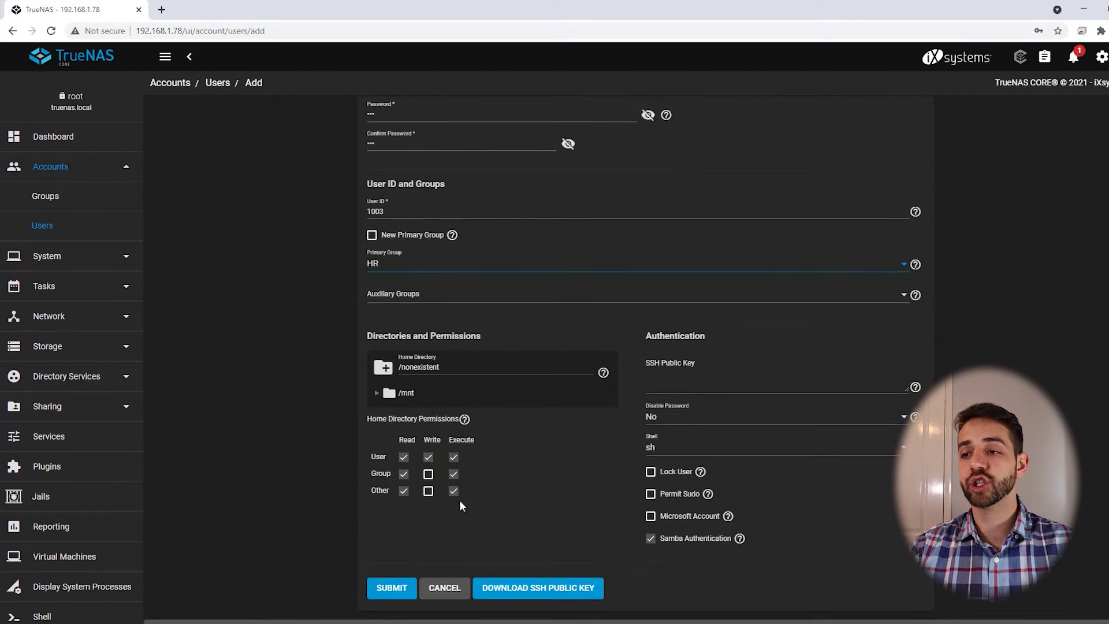
left_click(652, 517)
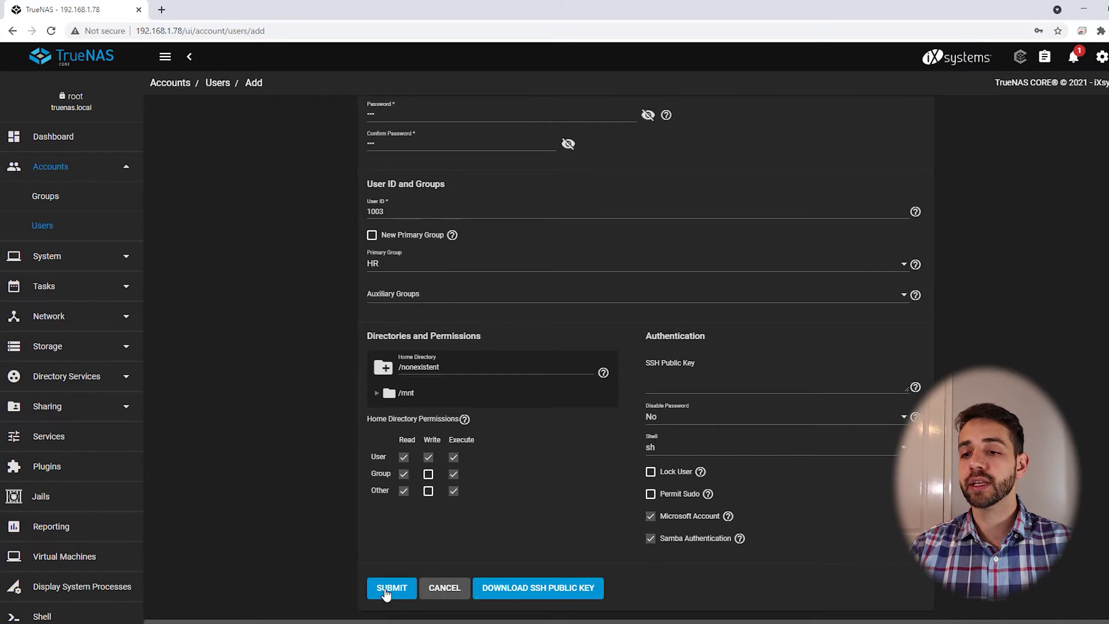
left_click(391, 589)
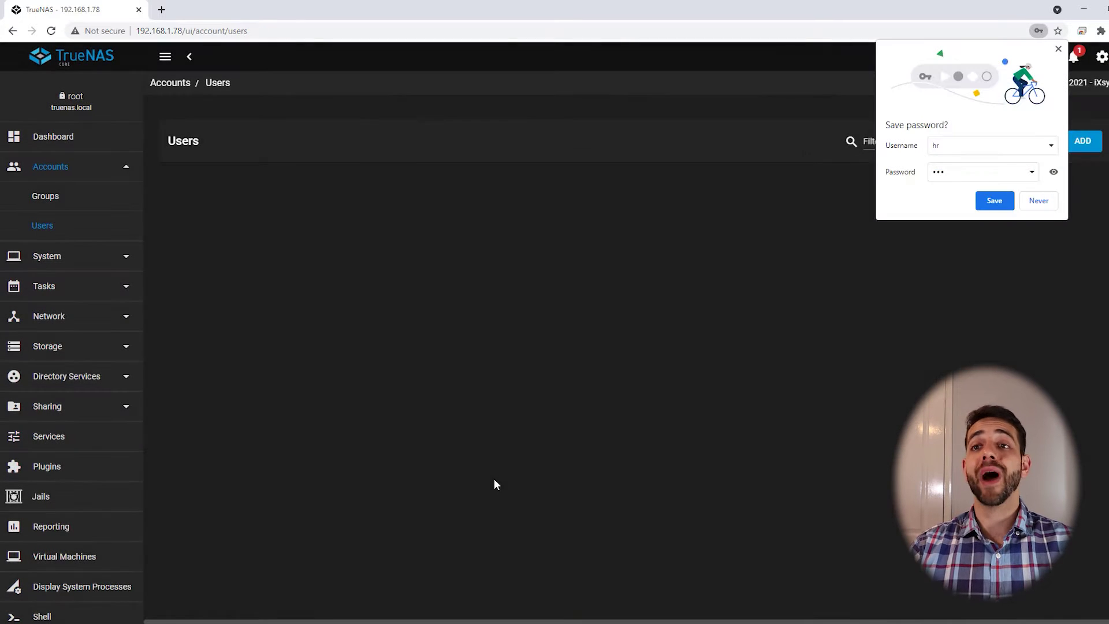
left_click(1059, 51)
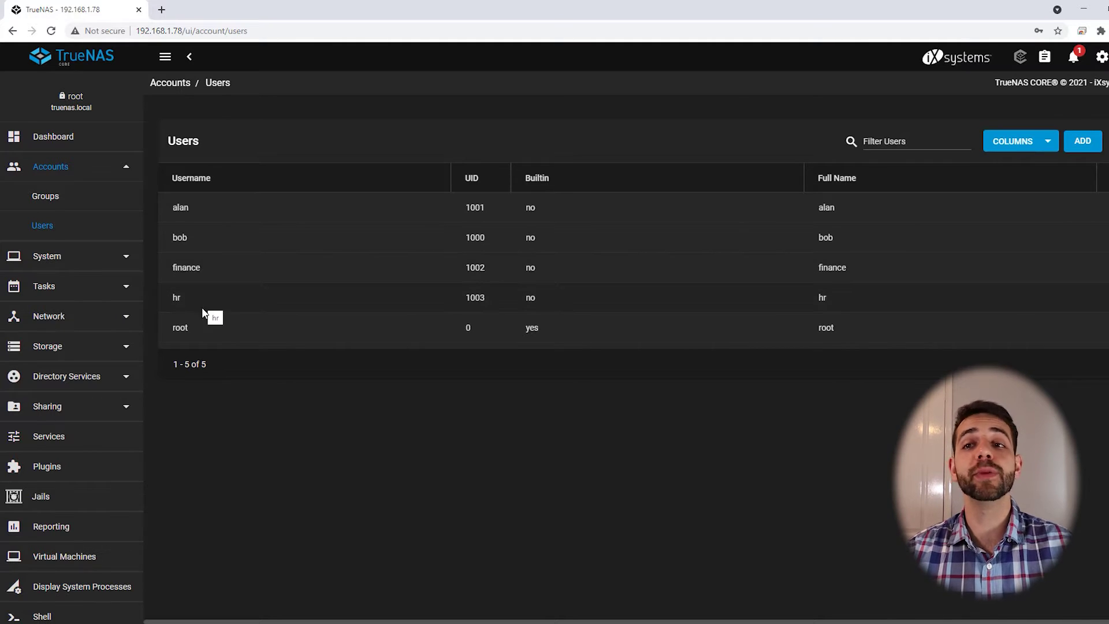
left_click(47, 346)
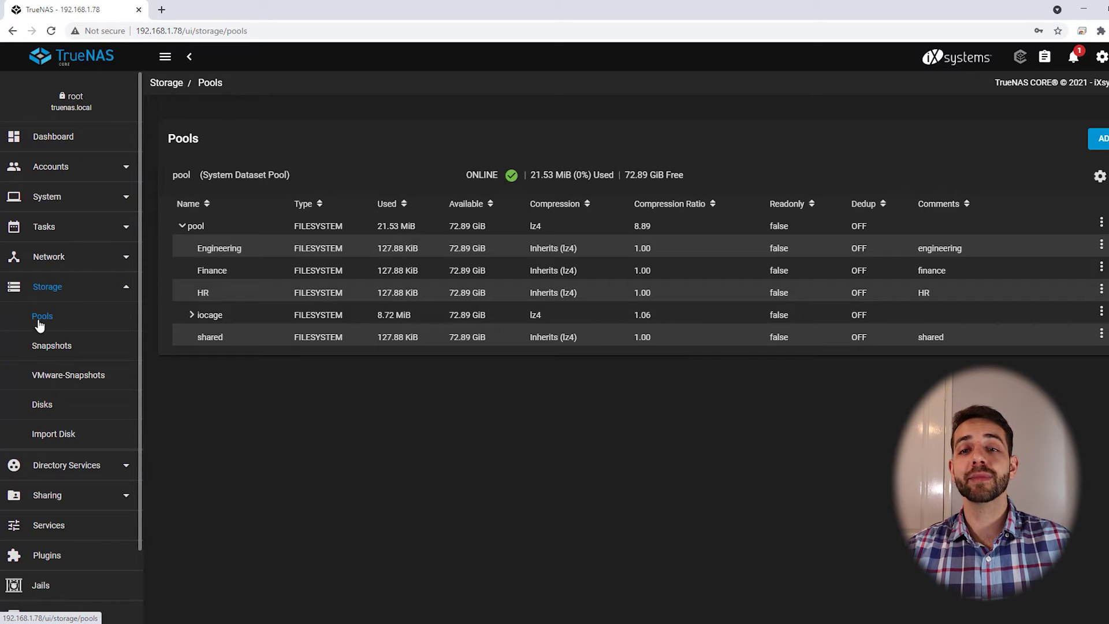
Step: Open Edit Permissions from the Engineering dataset's actions menu
left_click(248, 289)
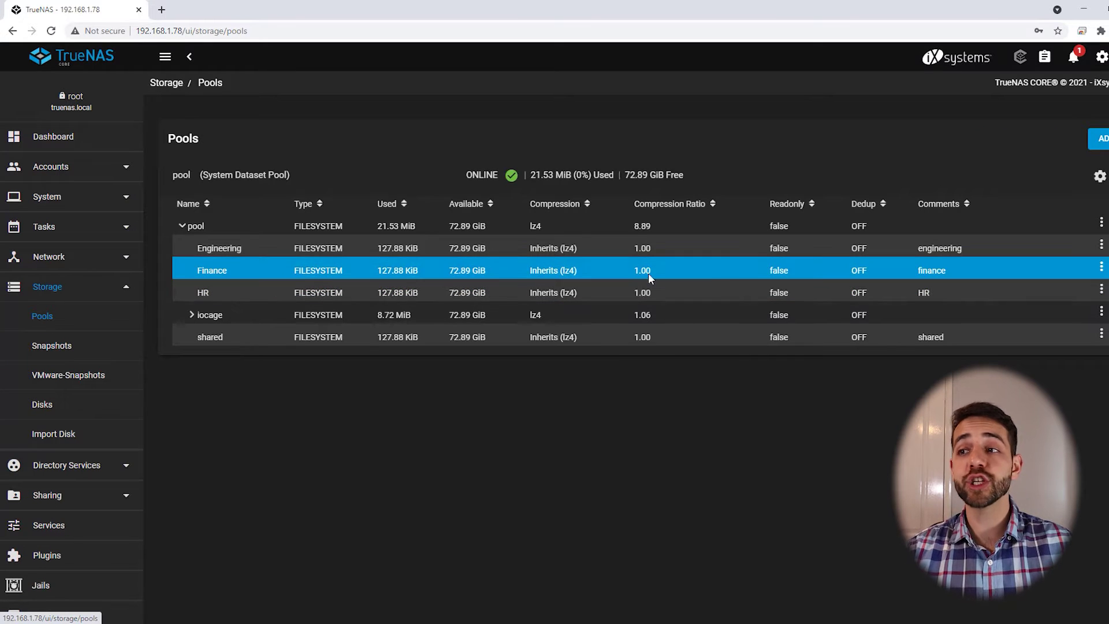
left_click(1100, 246)
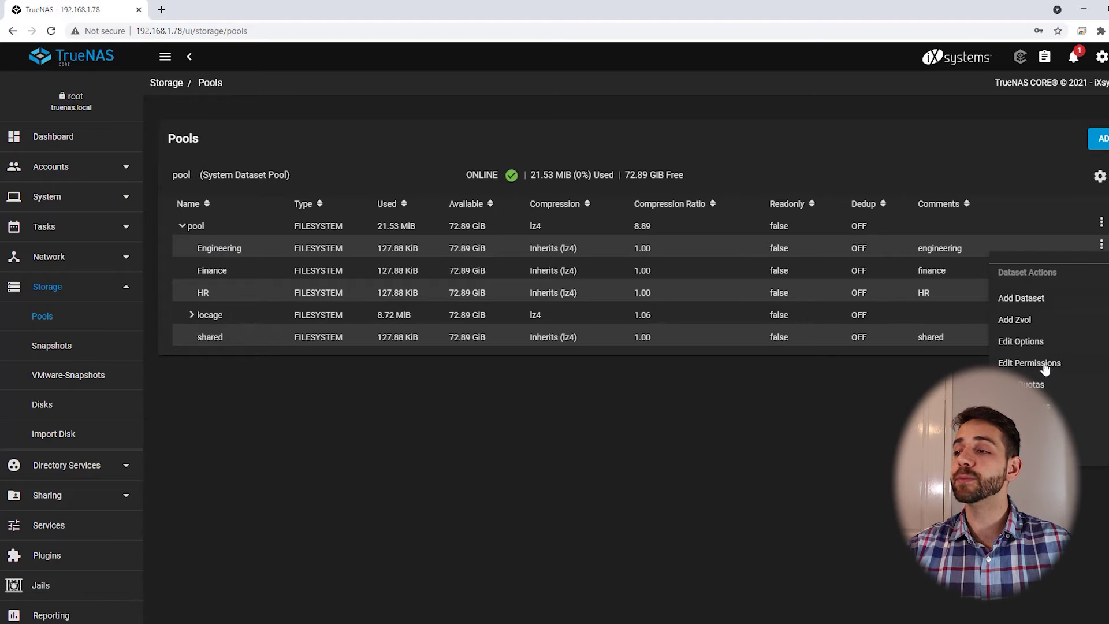
left_click(1045, 365)
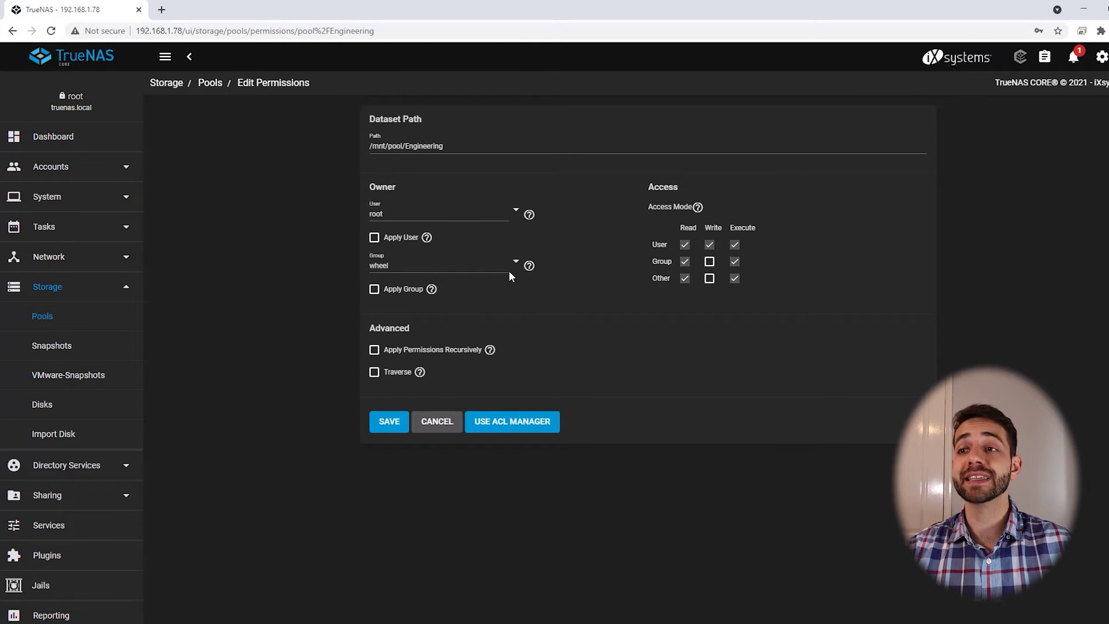
Step: Set group engineering with group write, no access for others, applied recursively
left_click(439, 266)
scroll(566, 375, "down", 10)
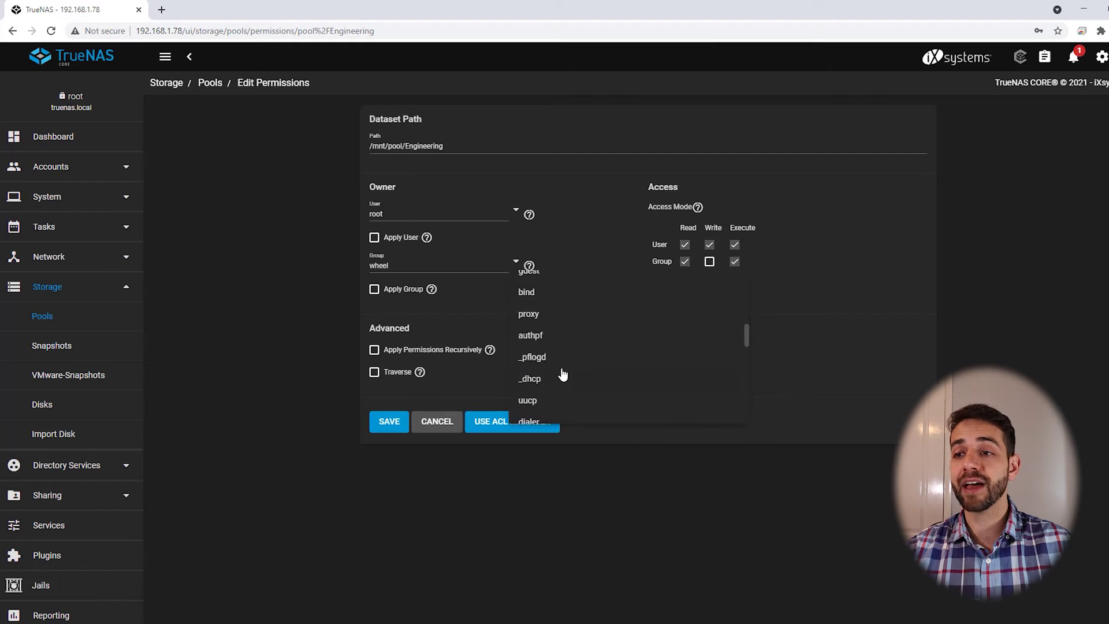
left_click(542, 344)
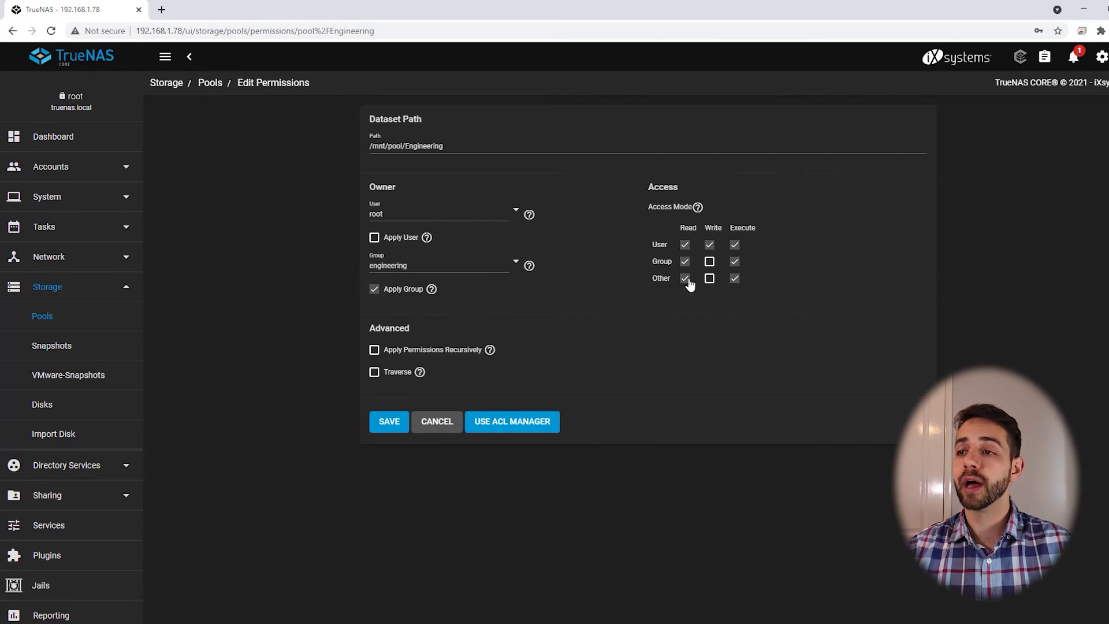
left_click(734, 280)
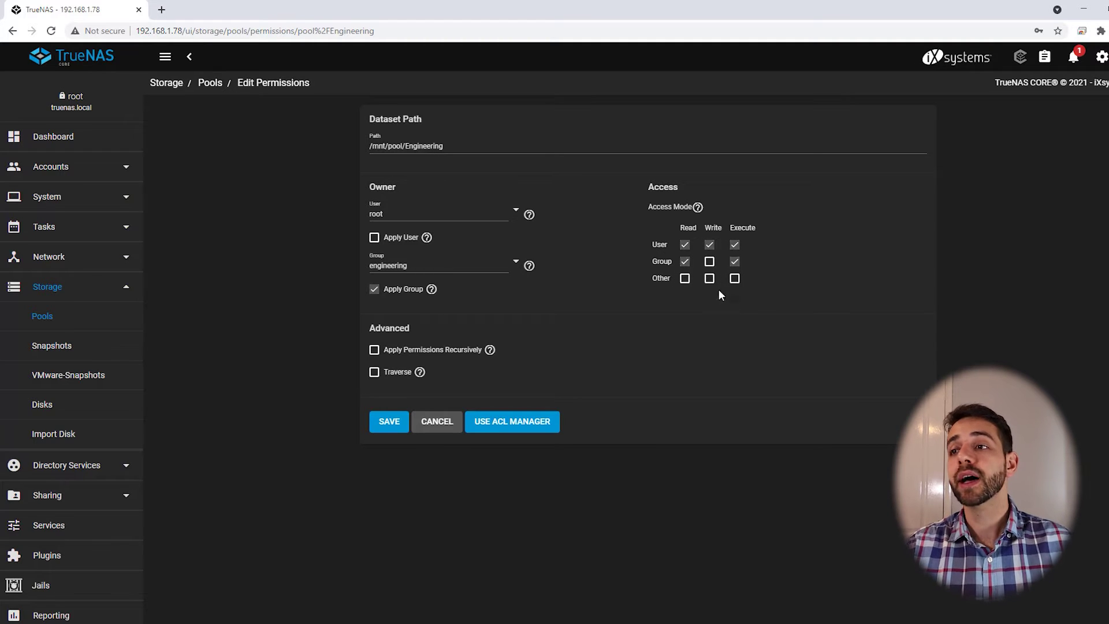
left_click(709, 261)
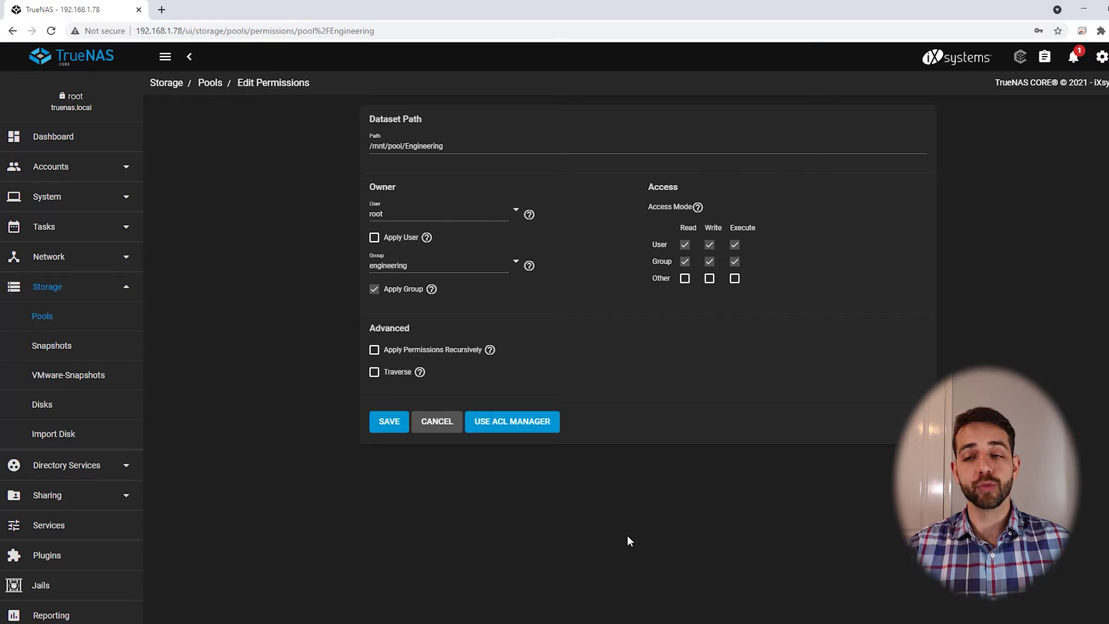
left_click(386, 351)
left_click(441, 374)
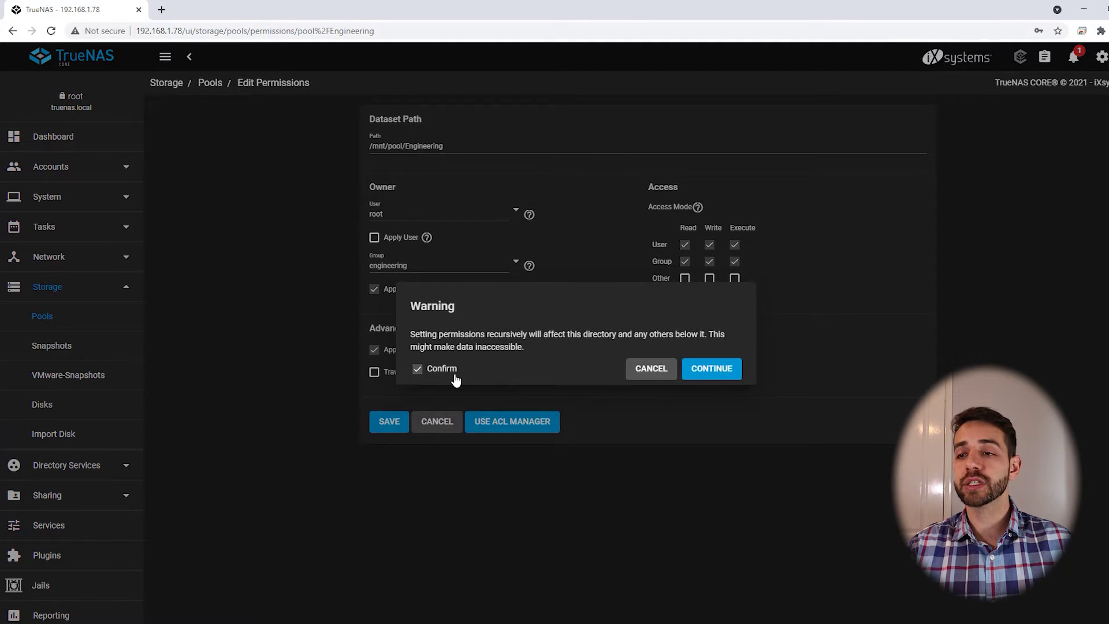
left_click(711, 368)
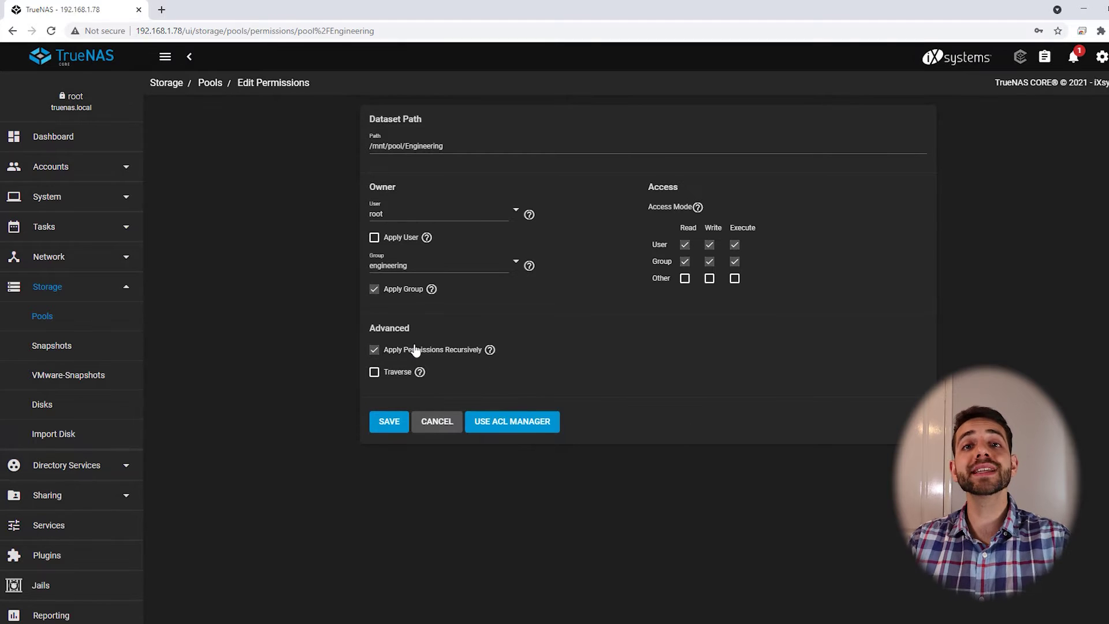
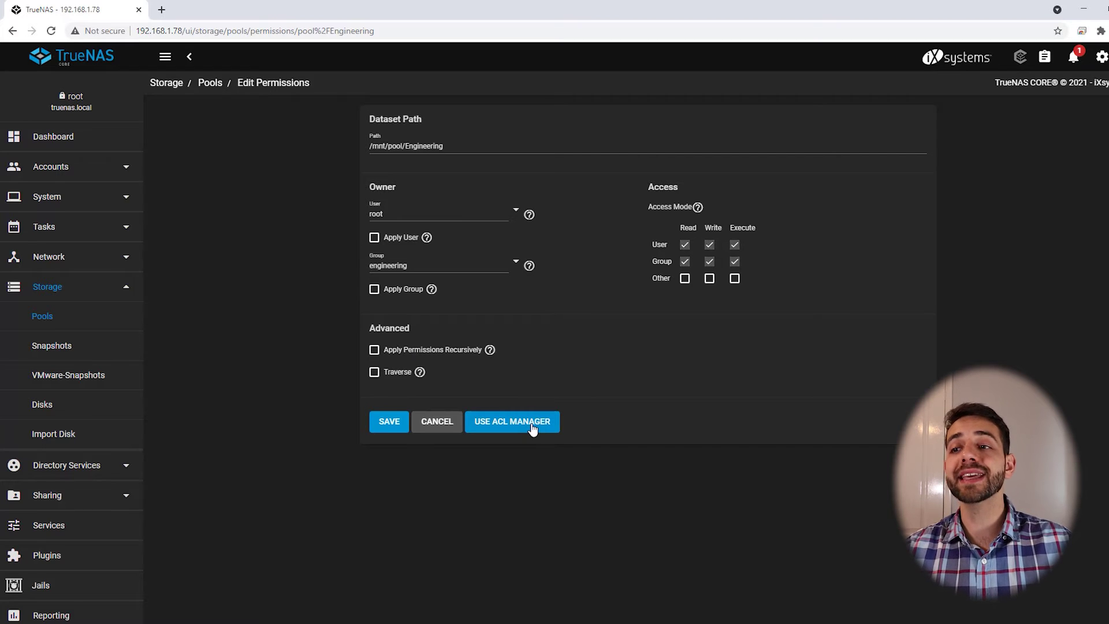
Step: Load the RESTRICTED preset into Engineering's ACL: owner@ Full Control, group@ Modify
left_click(532, 428)
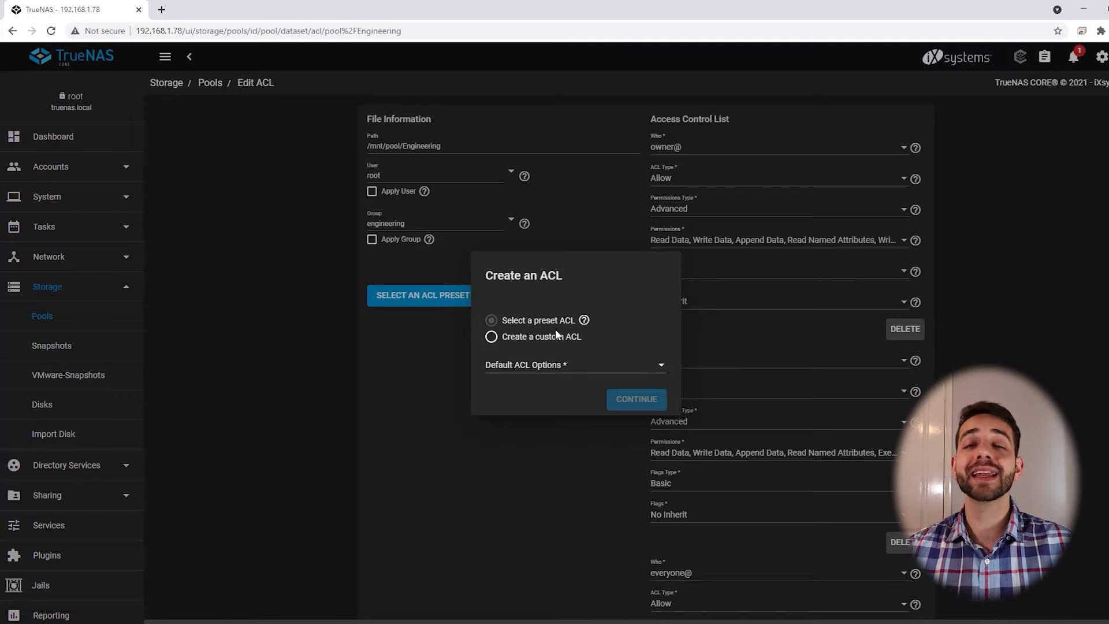
left_click(536, 364)
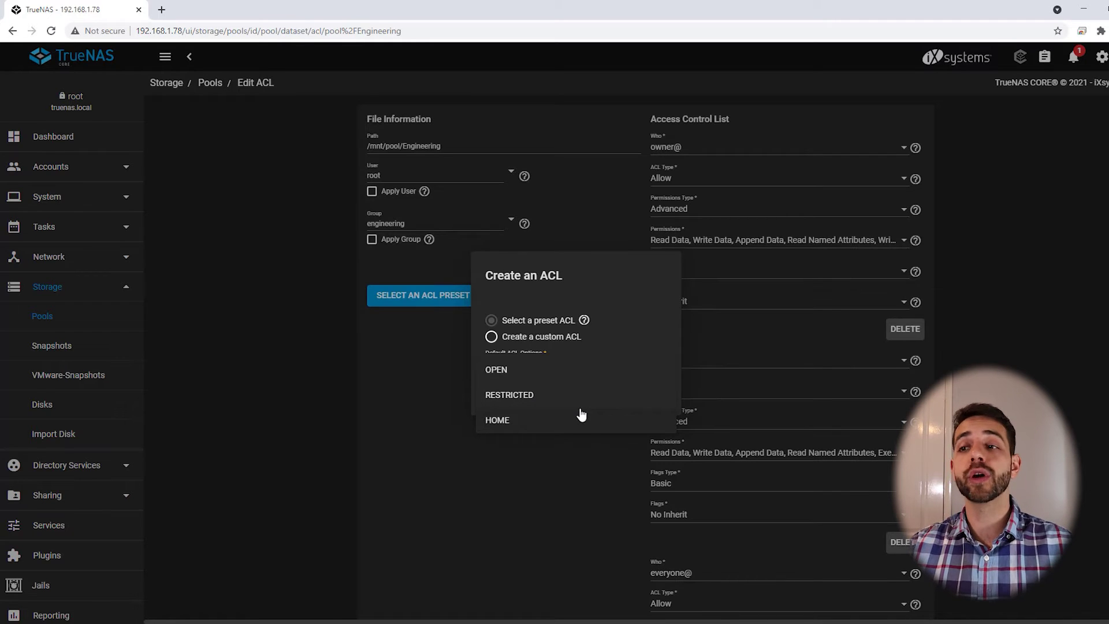
left_click(558, 403)
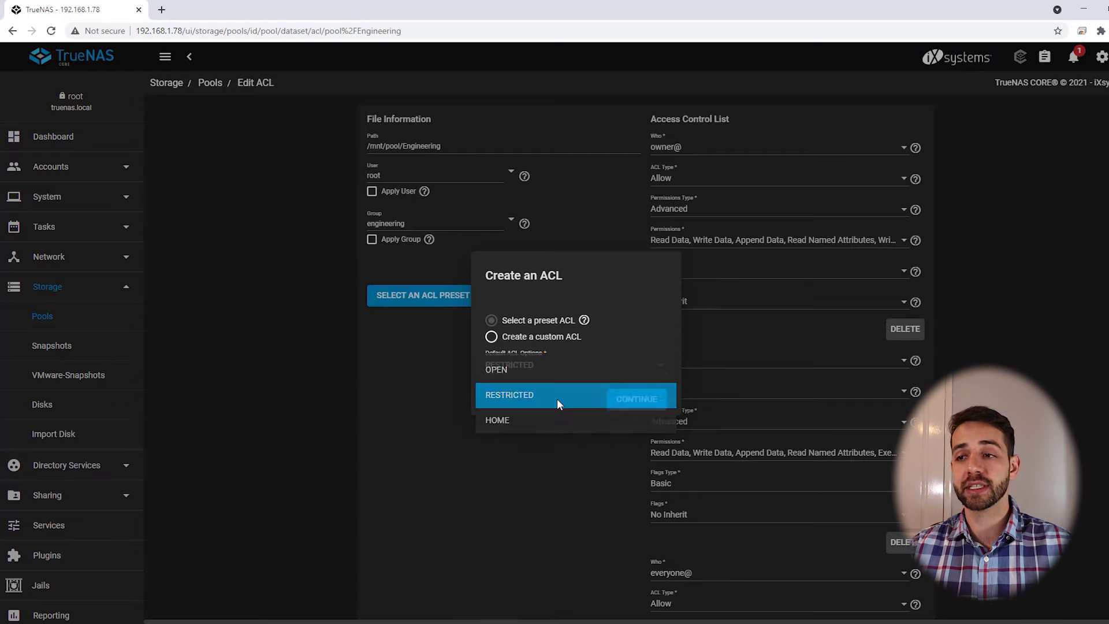
left_click(636, 399)
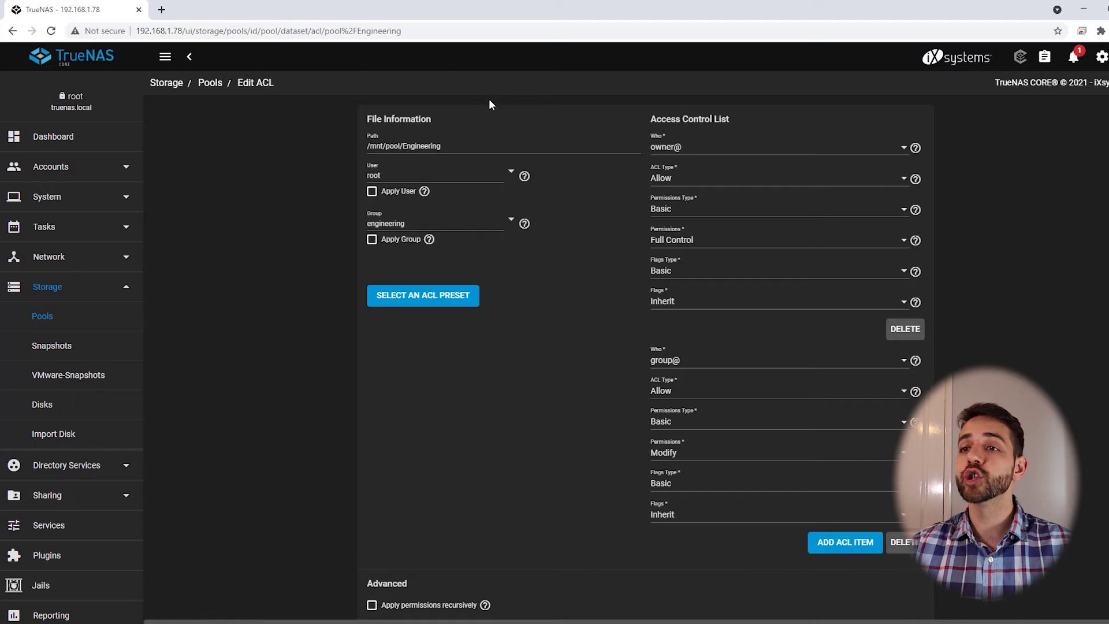
Step: Add an ACL entry giving the IT group Full Control on Engineering
double_click(405, 146)
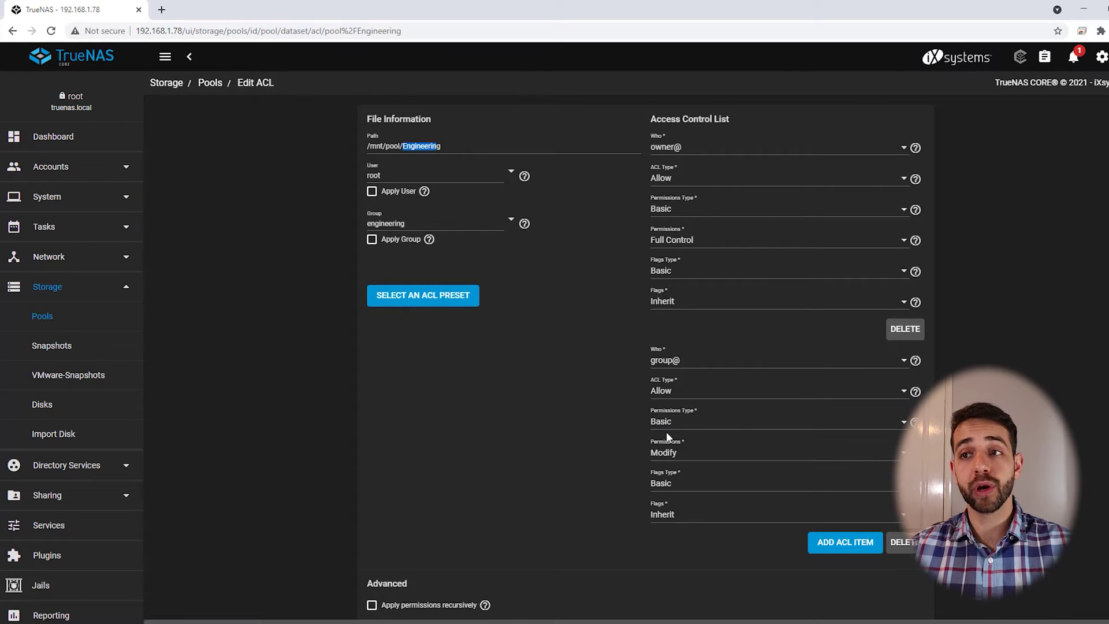
scroll(393, 295, "down", 2)
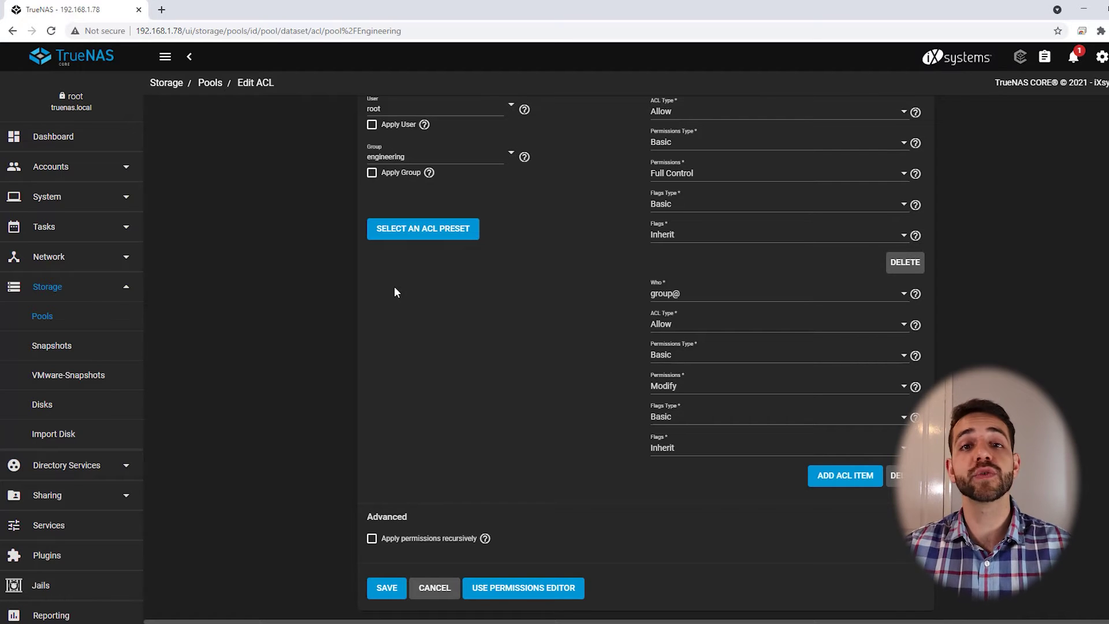
left_click(842, 479)
scroll(845, 476, "down", 2)
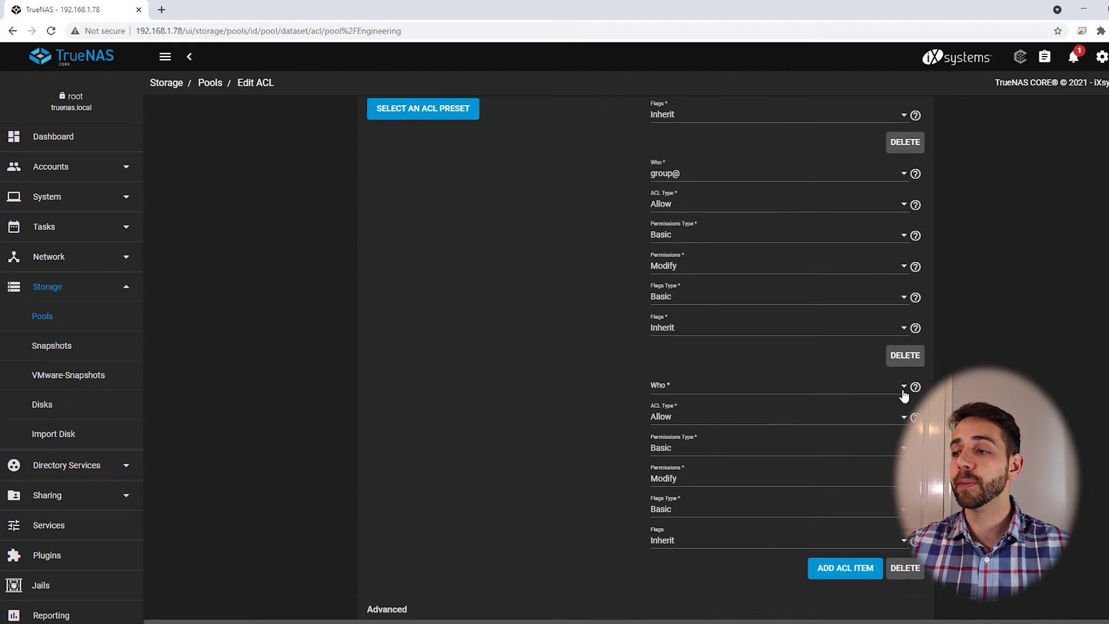
left_click(903, 395)
left_click(667, 422)
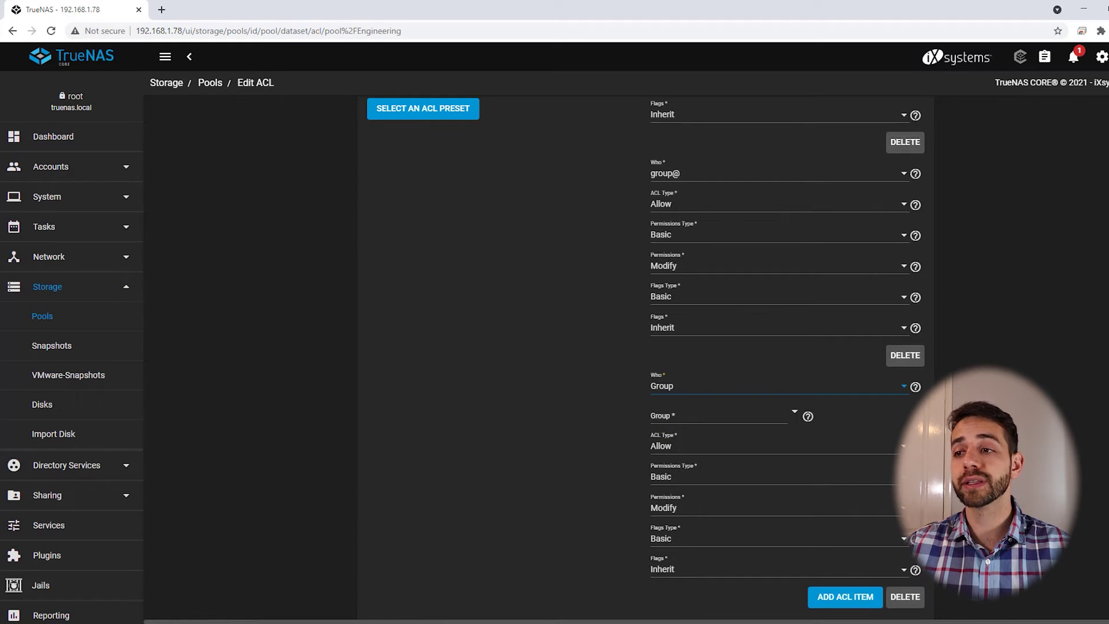
left_click(795, 414)
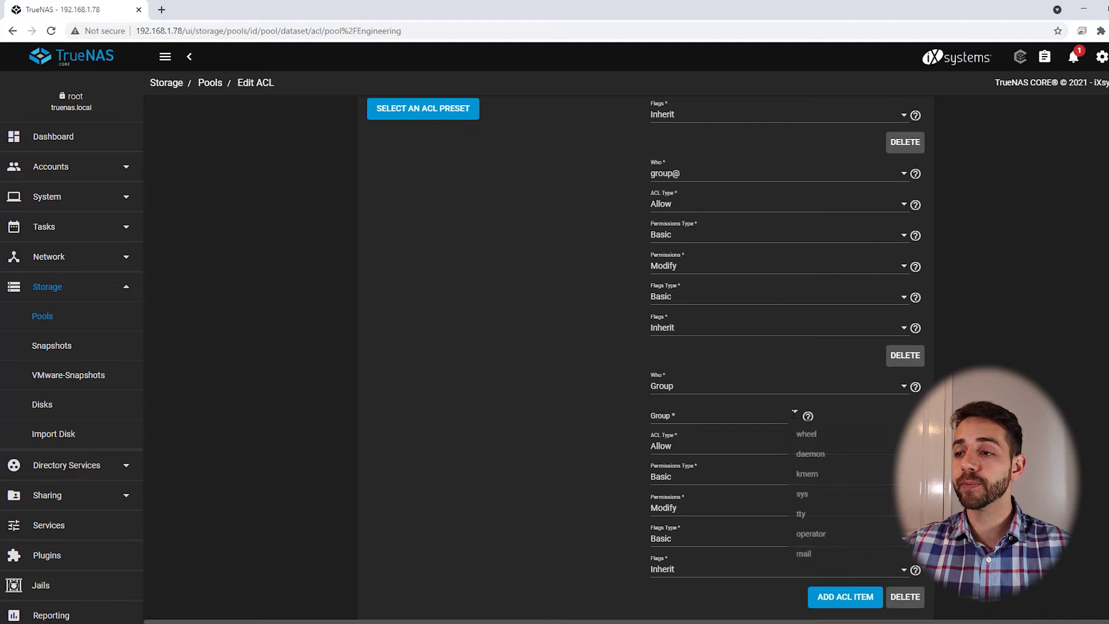
scroll(832, 493, "down", 5)
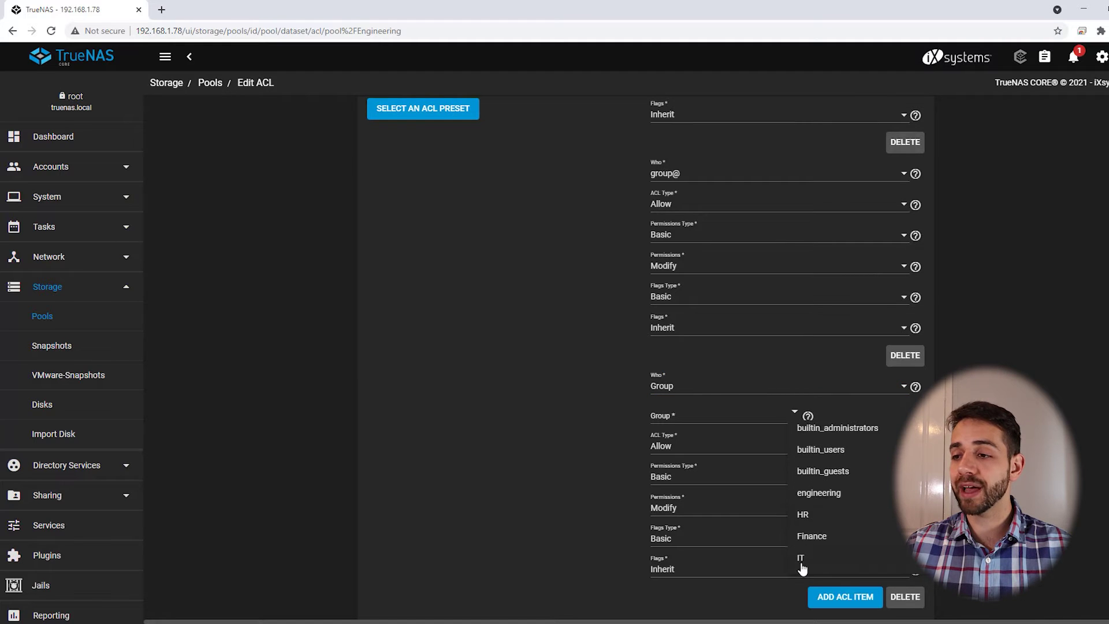
left_click(801, 558)
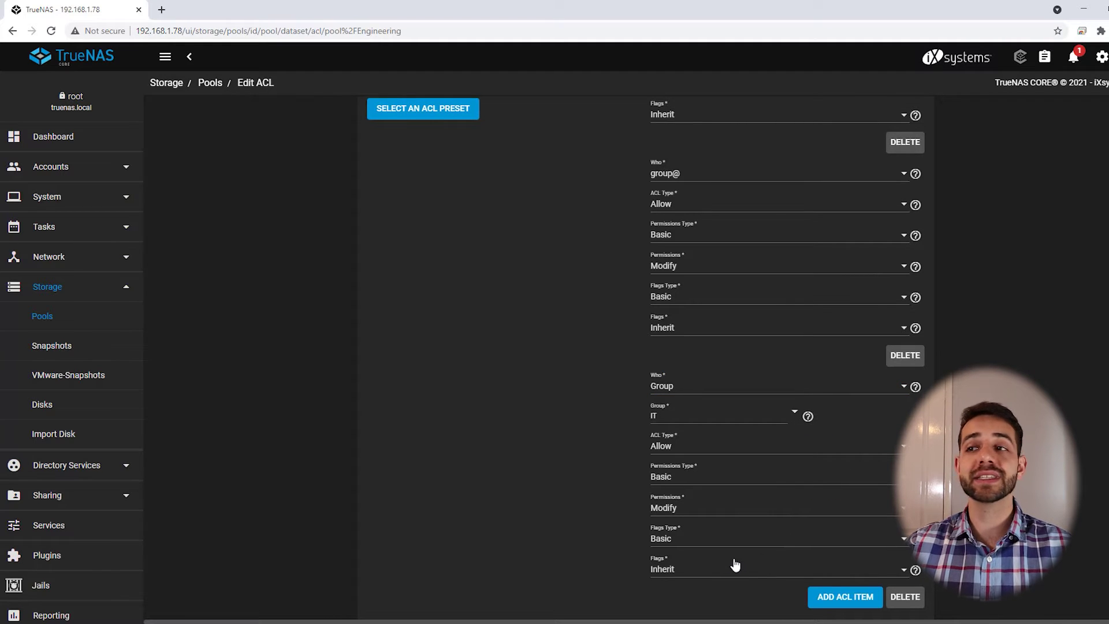
left_click(684, 518)
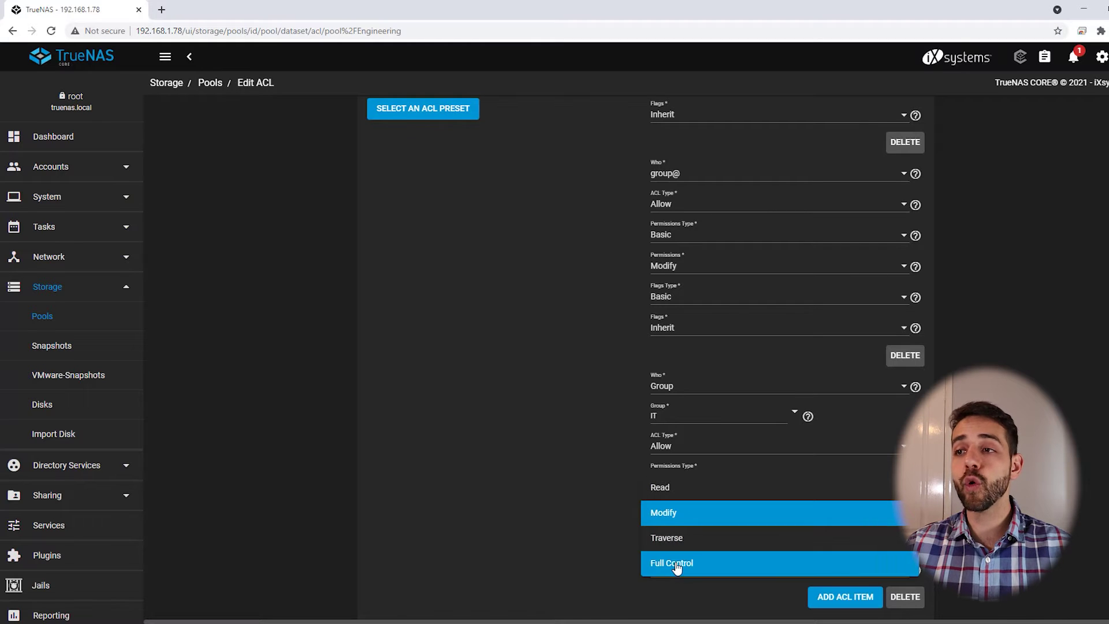
left_click(679, 568)
Step: Raise group@ to Full Control, apply the ACL recursively, and save it
left_click(692, 266)
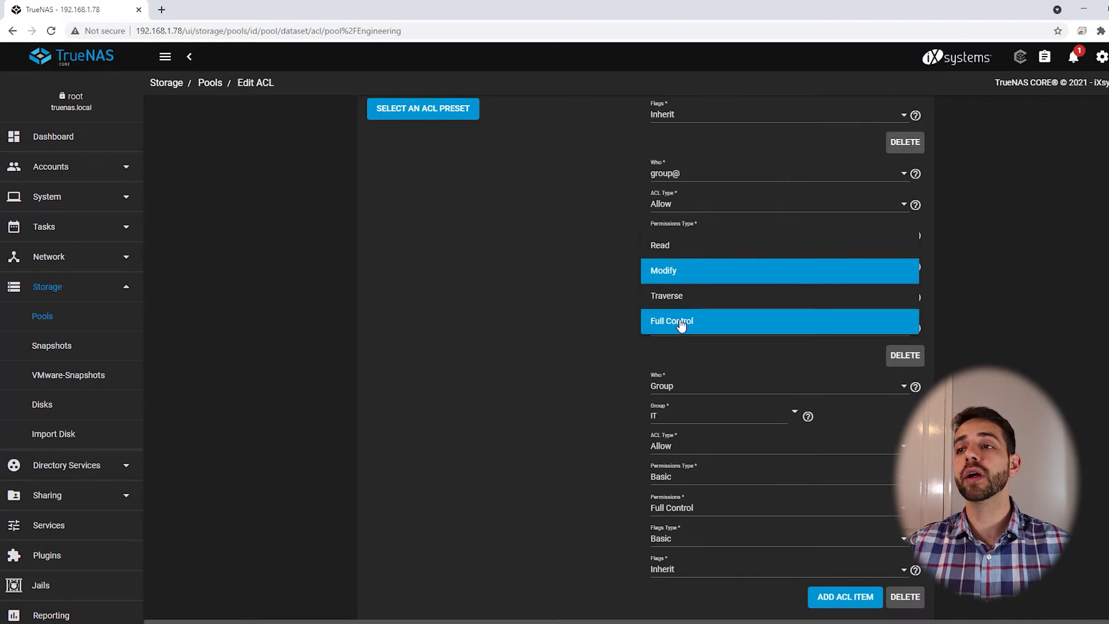
left_click(675, 321)
scroll(619, 351, "up", 2)
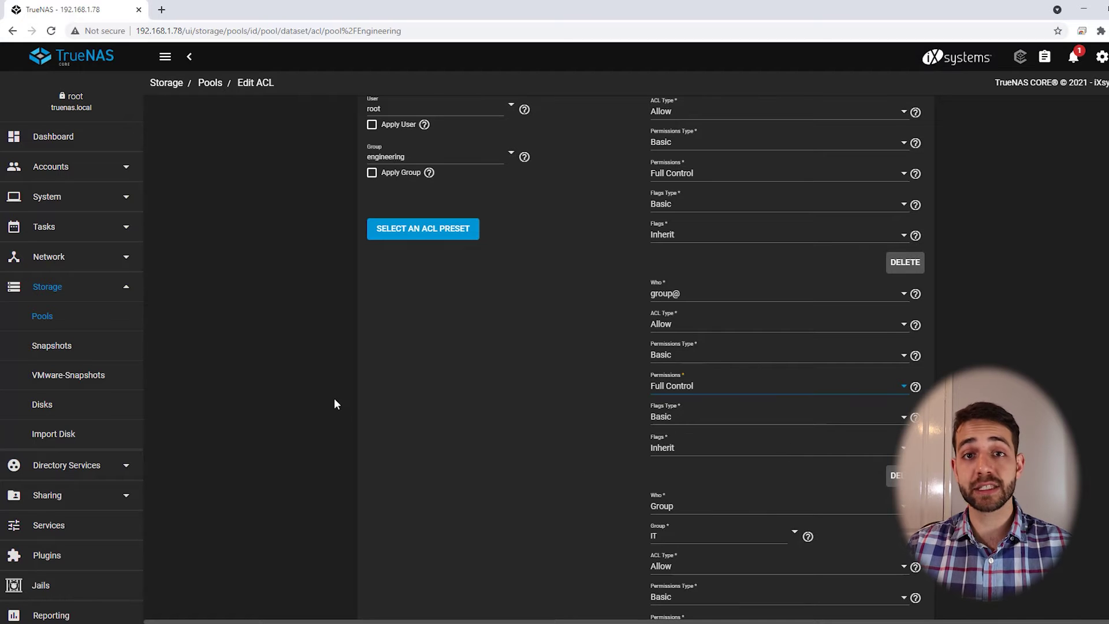
scroll(336, 403, "down", 4)
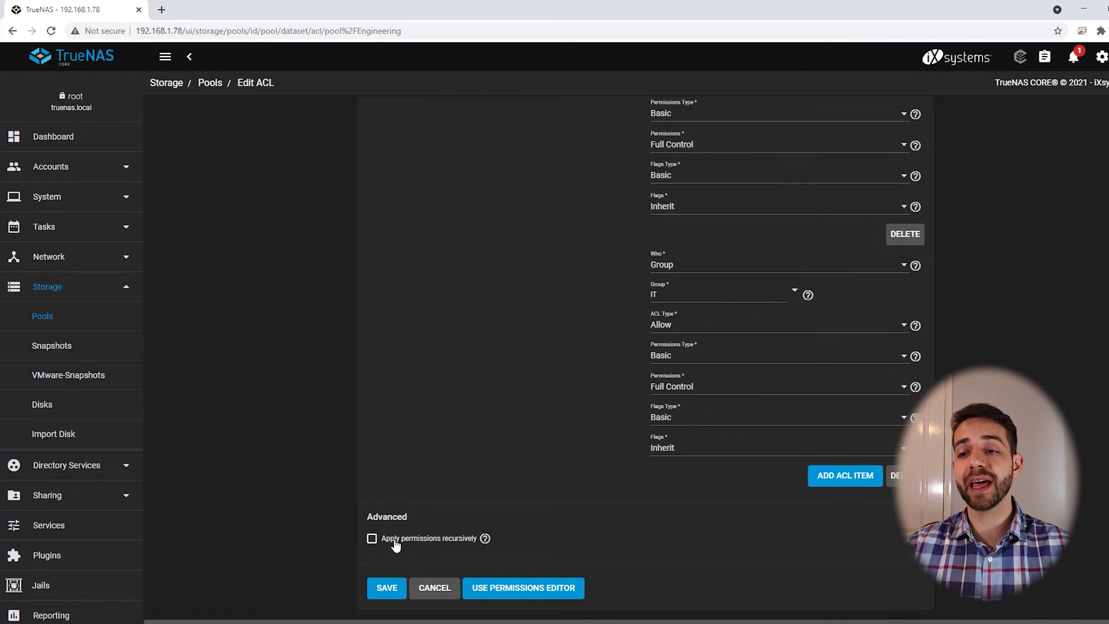
left_click(395, 540)
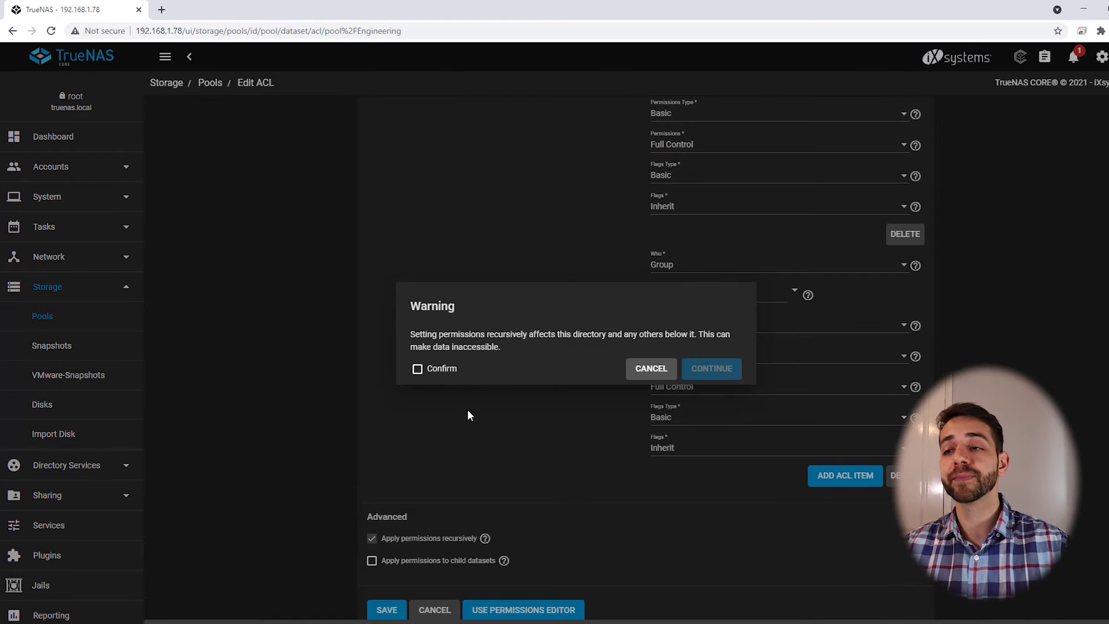
left_click(443, 375)
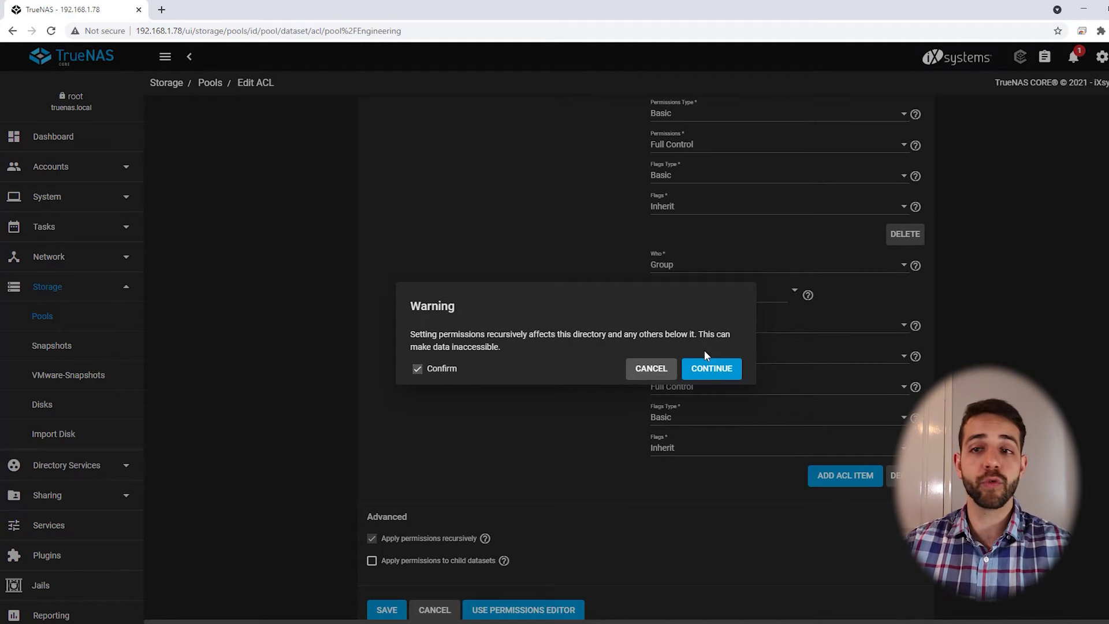
left_click(705, 370)
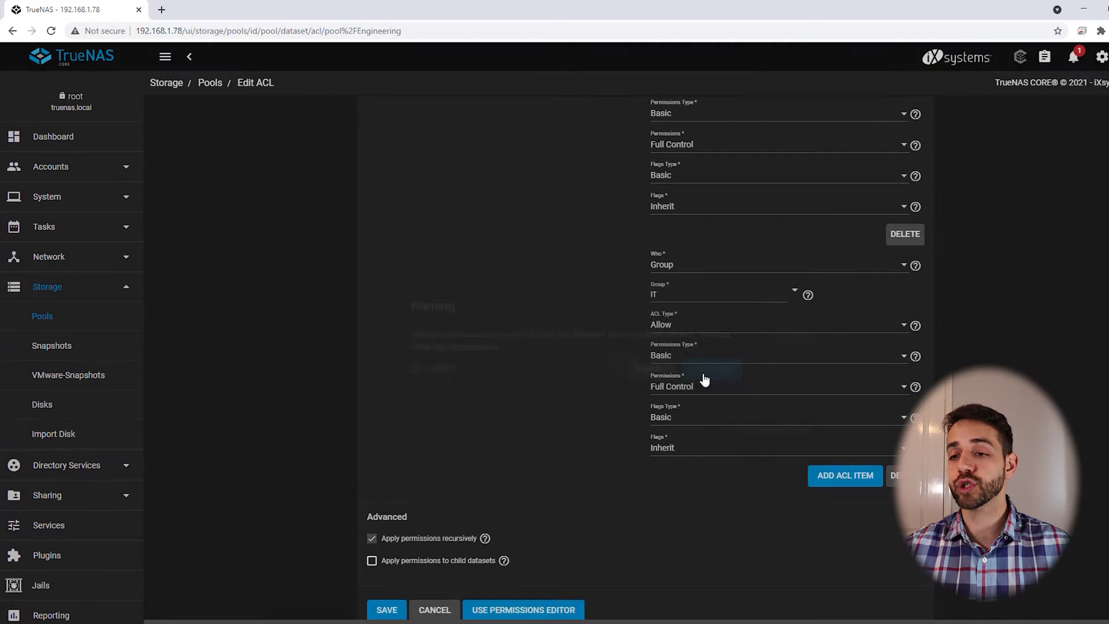
scroll(514, 453, "down", 1)
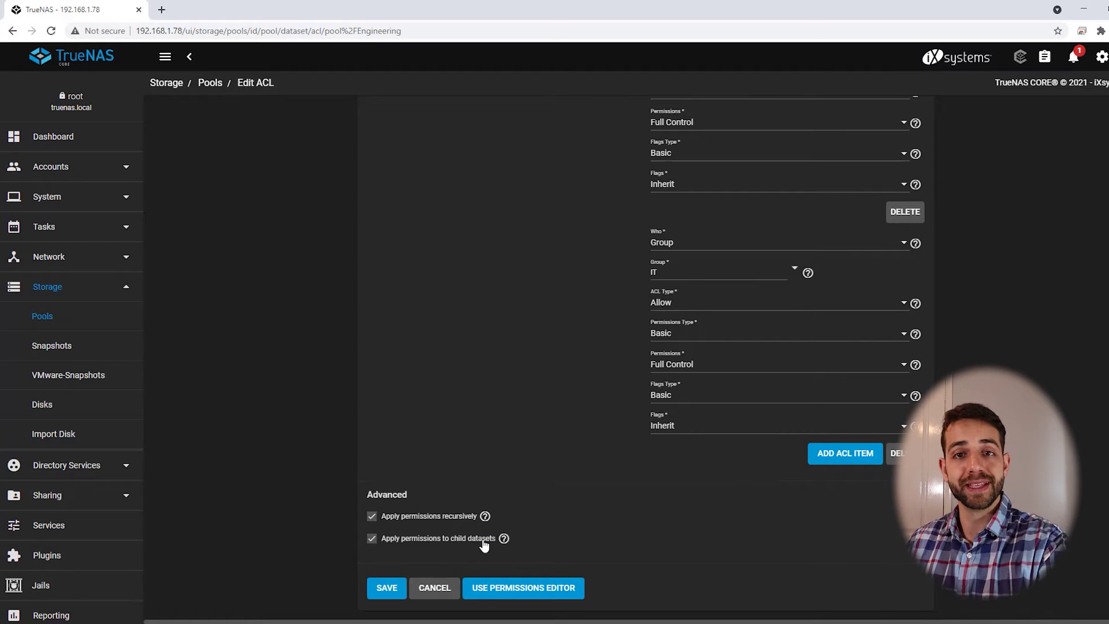
left_click(385, 593)
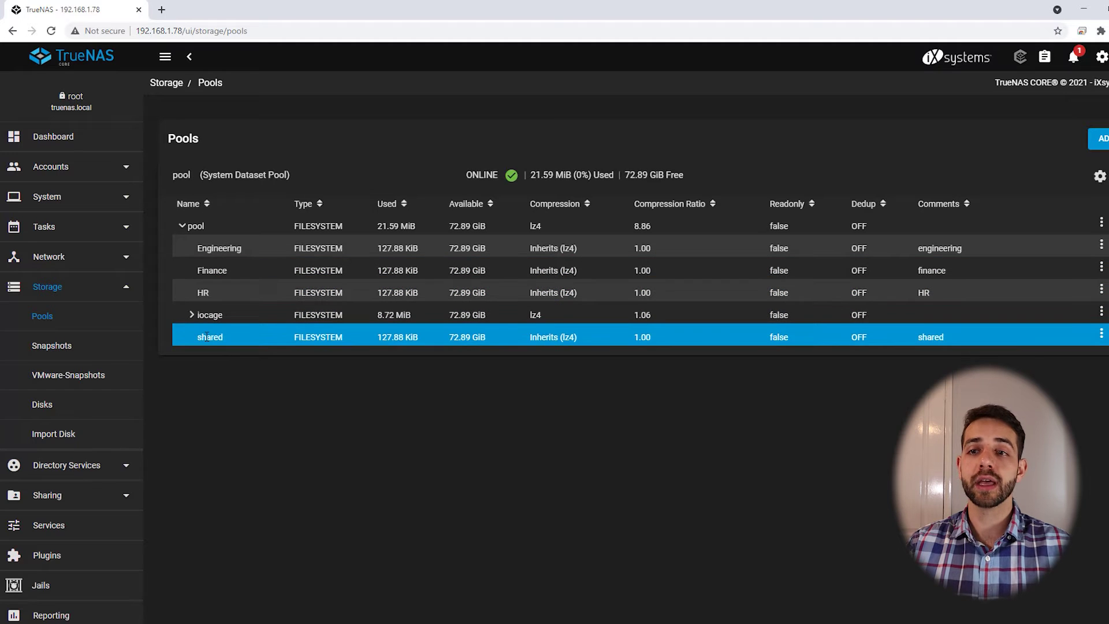
Step: In Finance's permissions, apply Finance as the owning group
left_click(1102, 266)
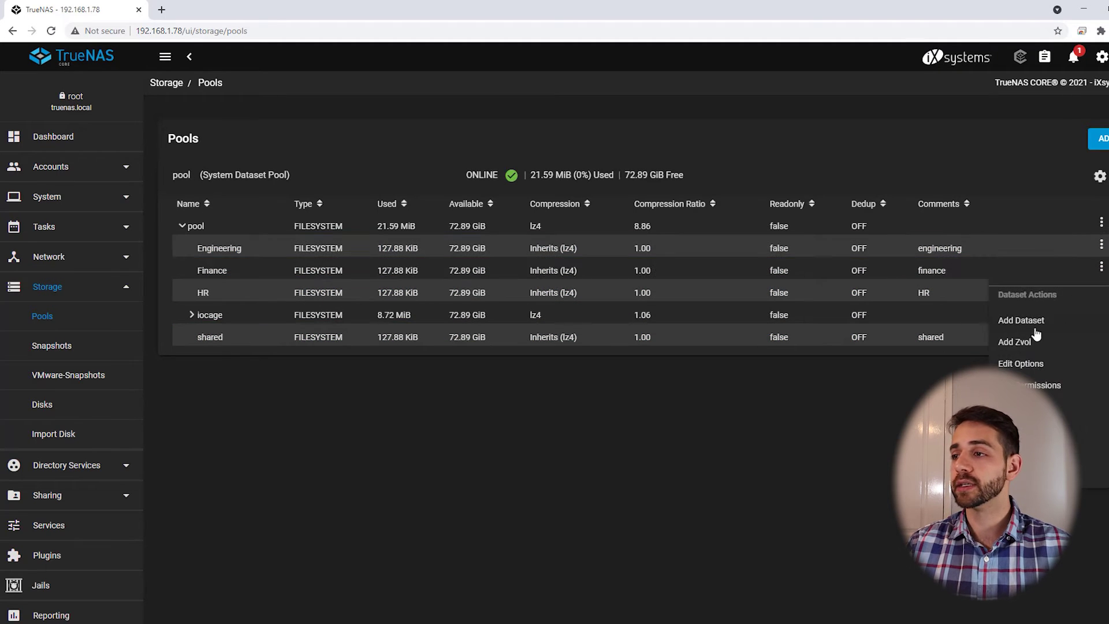
left_click(1042, 385)
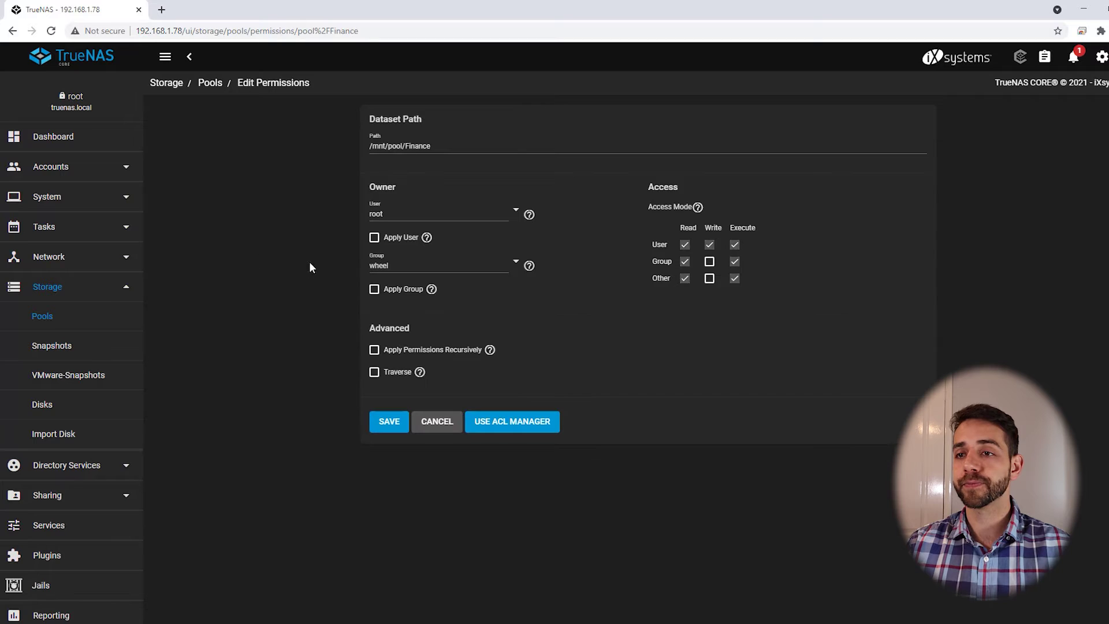
left_click(374, 289)
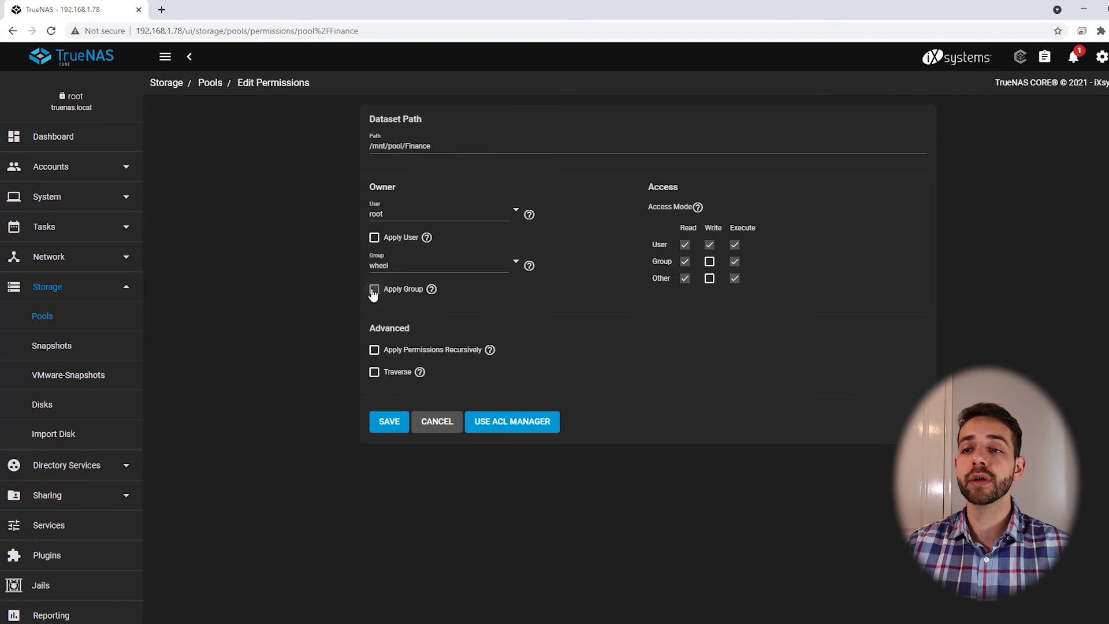
left_click(496, 267)
scroll(577, 341, "down", 10)
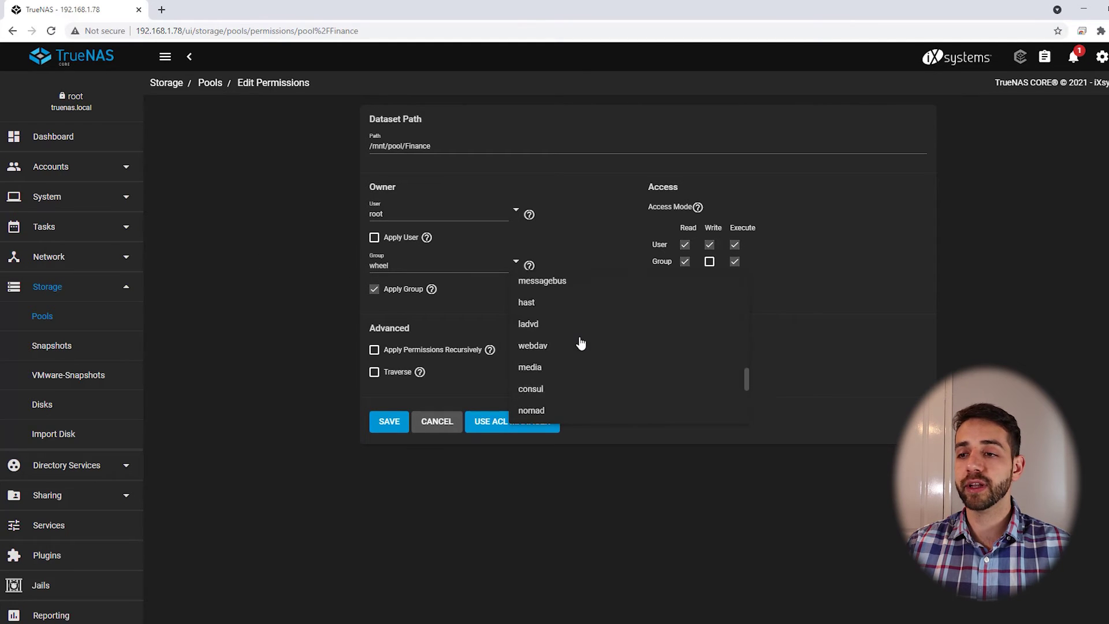
left_click(537, 386)
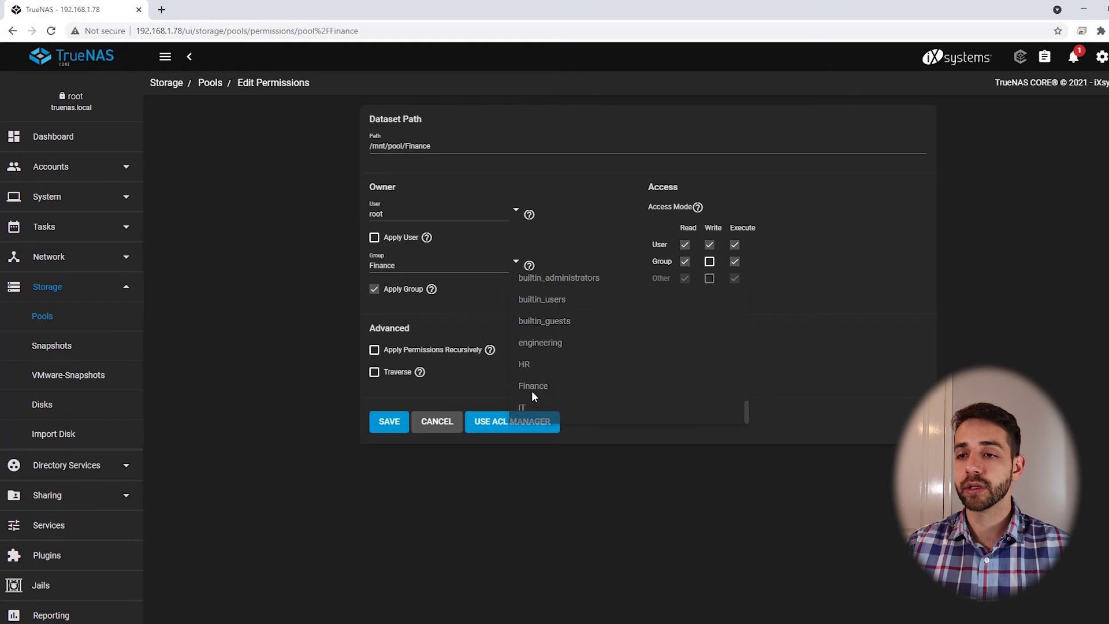
Step: Apply permissions recursively, remove all access for others, and save Finance's permissions
left_click(375, 350)
left_click(419, 367)
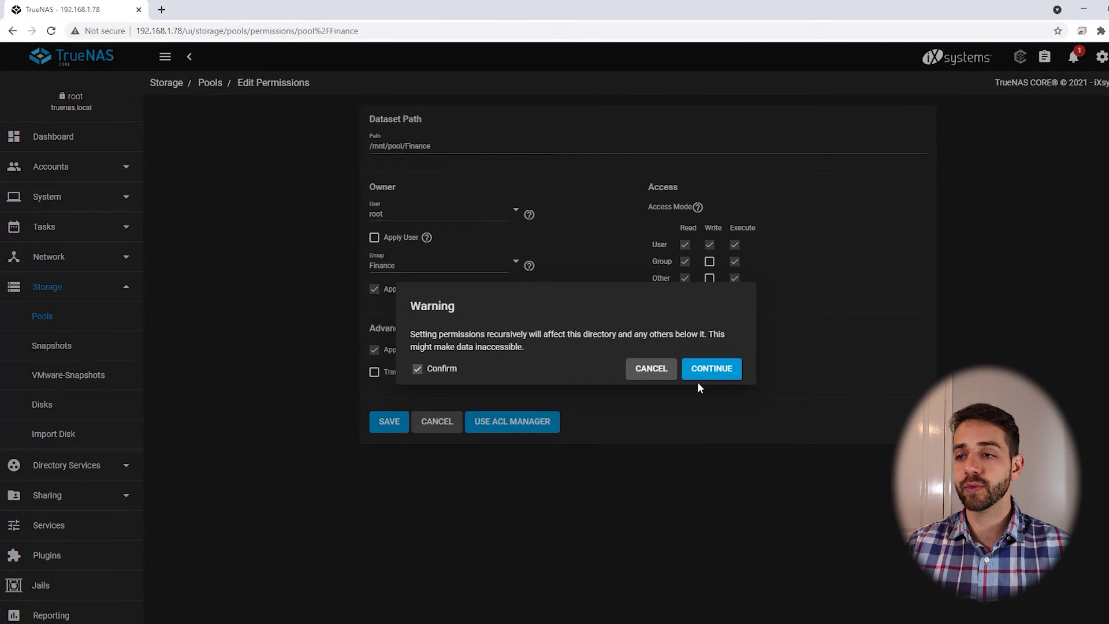
left_click(711, 368)
left_click(685, 279)
left_click(734, 279)
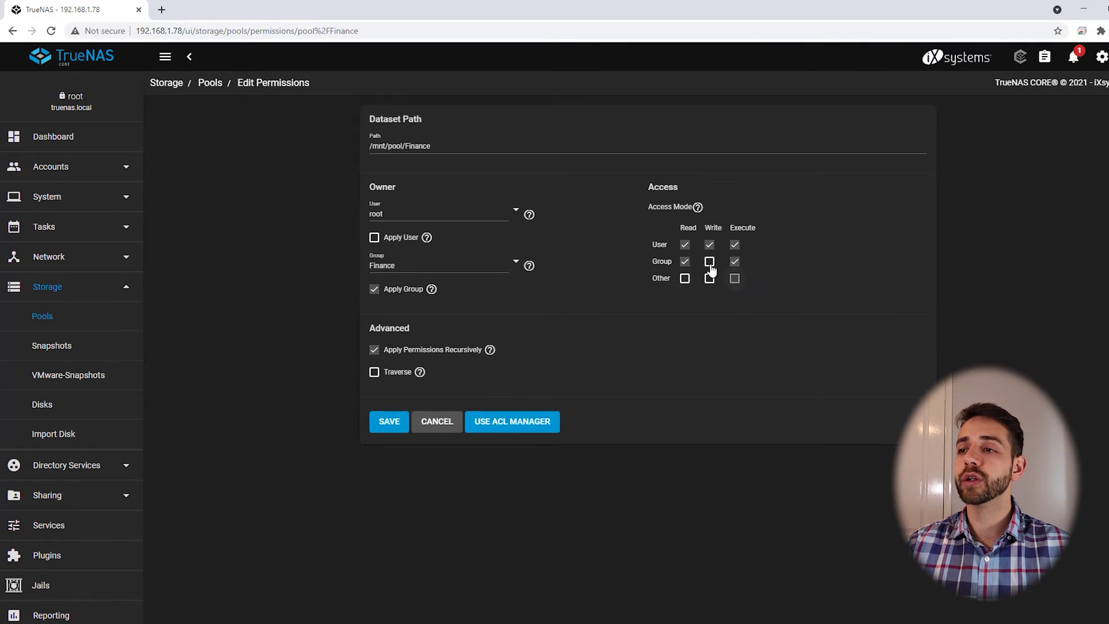
left_click(394, 421)
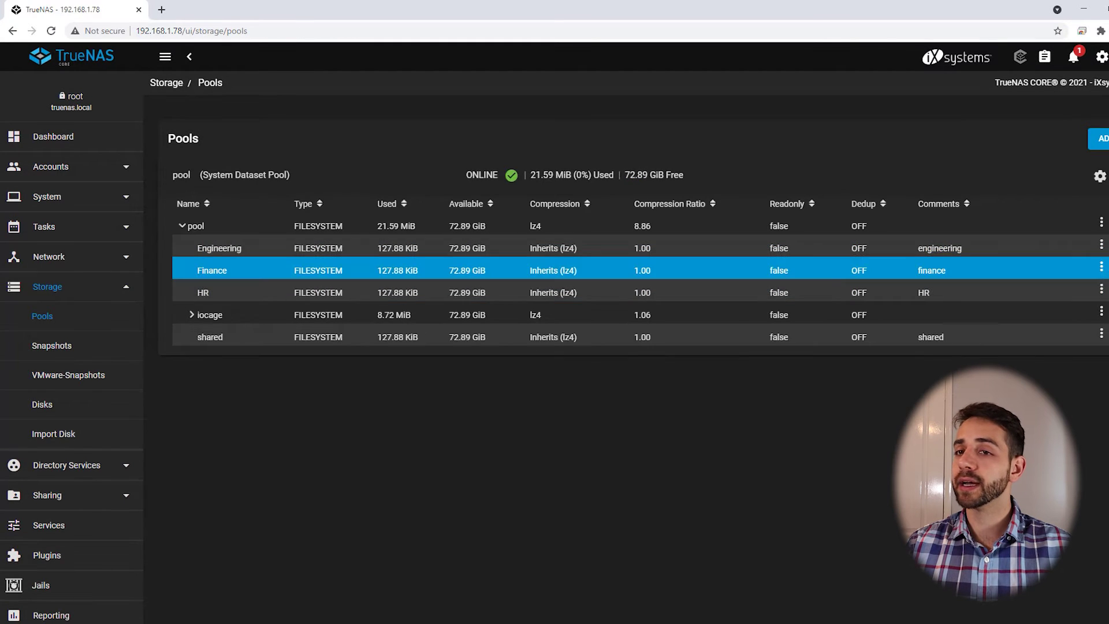
Step: Load the RESTRICTED preset into Finance's ACL and give group@ Full Control
left_click(1101, 268)
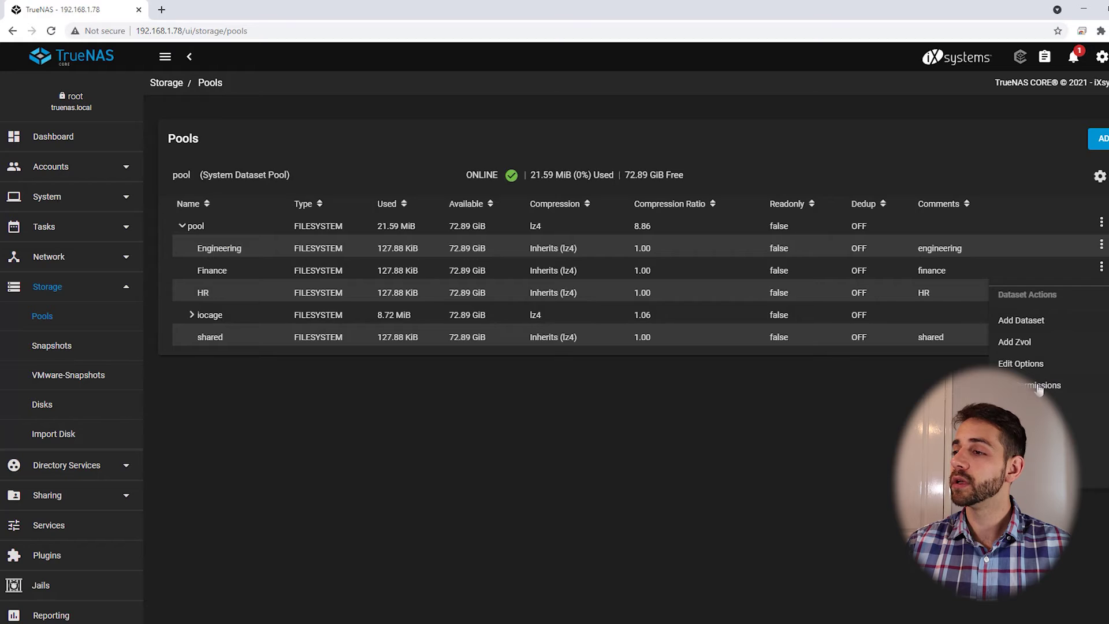
left_click(1075, 363)
left_click(504, 424)
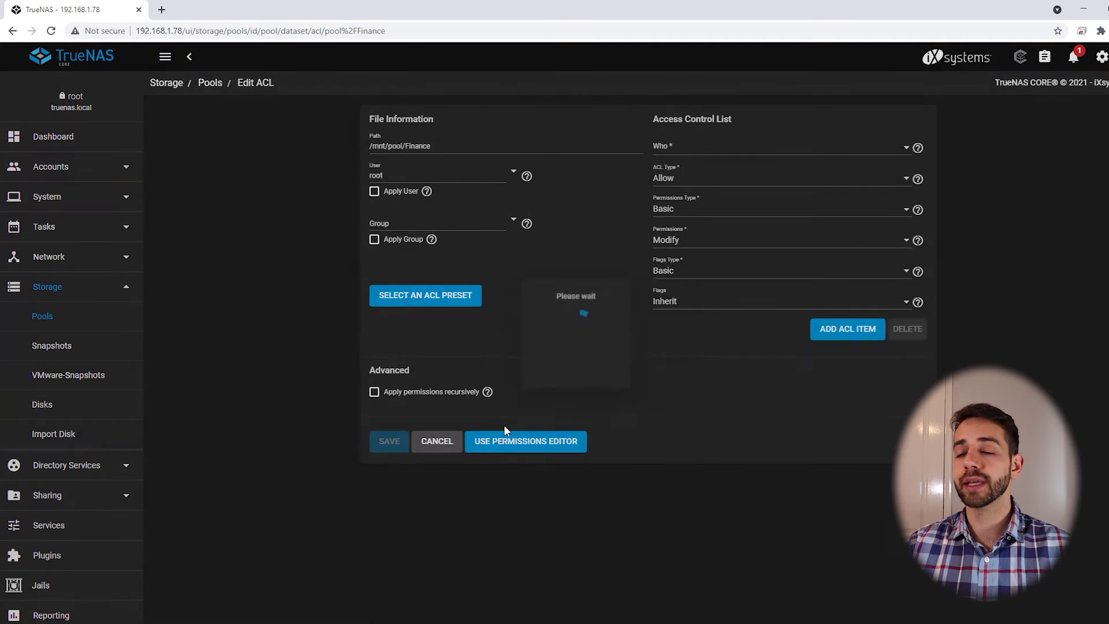
left_click(532, 369)
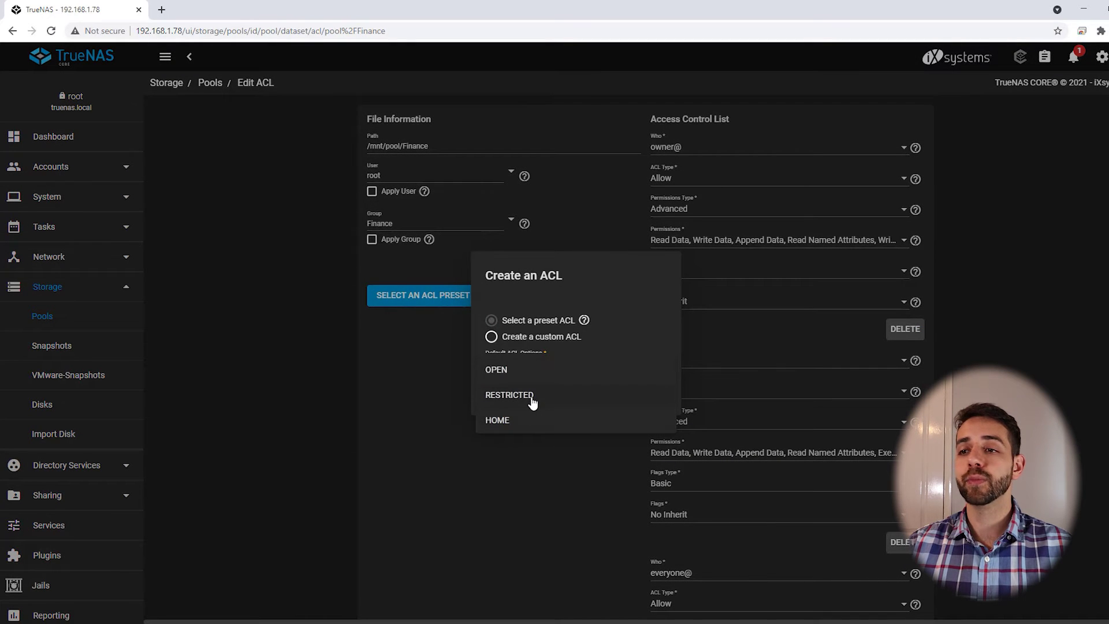
left_click(509, 395)
left_click(637, 402)
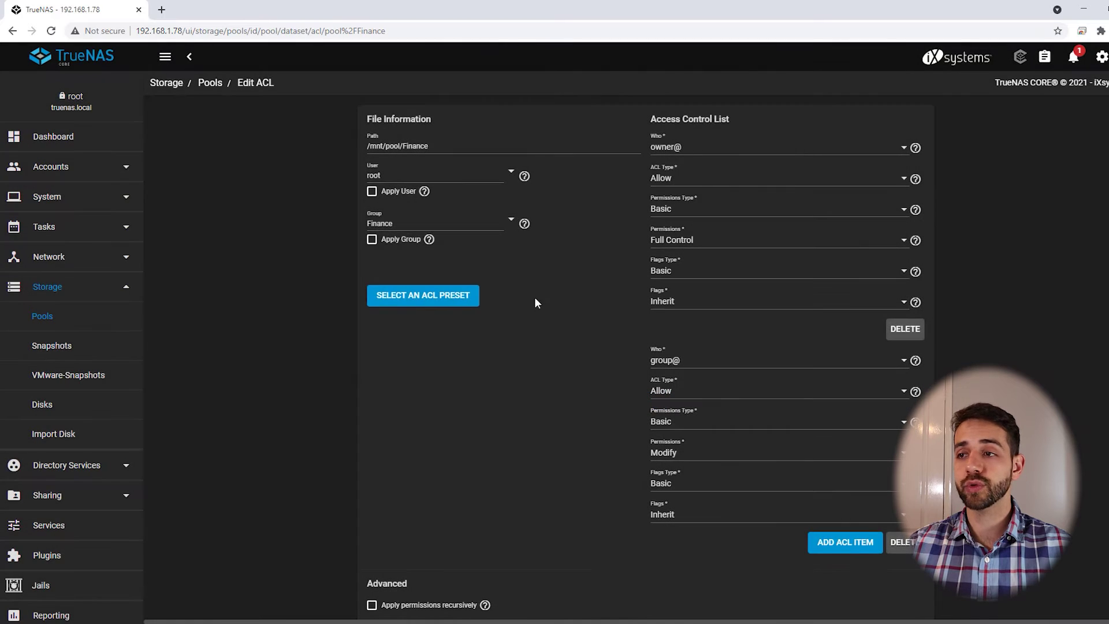
left_click(826, 458)
left_click(718, 508)
Step: Add an ACL entry giving the IT group Full Control on Finance
left_click(849, 543)
scroll(884, 446, "down", 3)
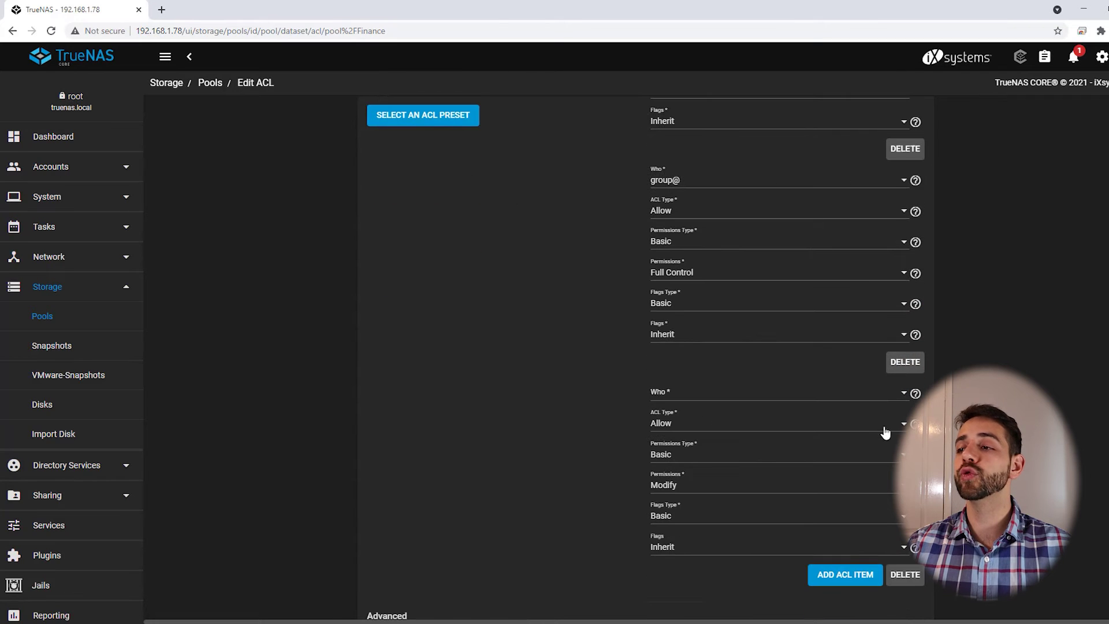
left_click(903, 399)
left_click(797, 421)
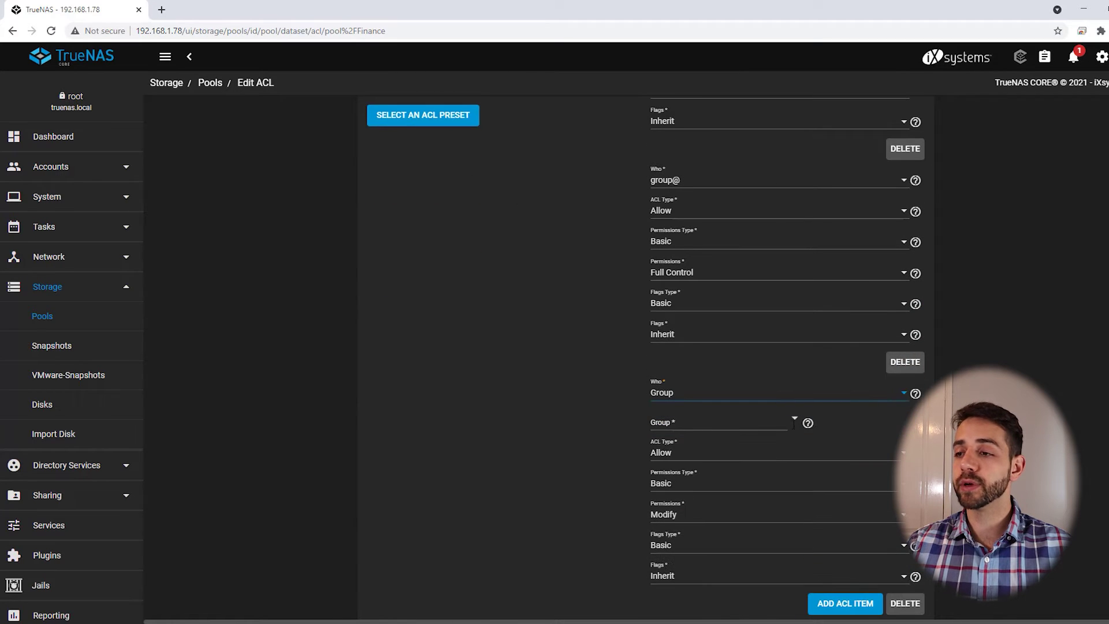
left_click(795, 420)
scroll(837, 528, "down", 10)
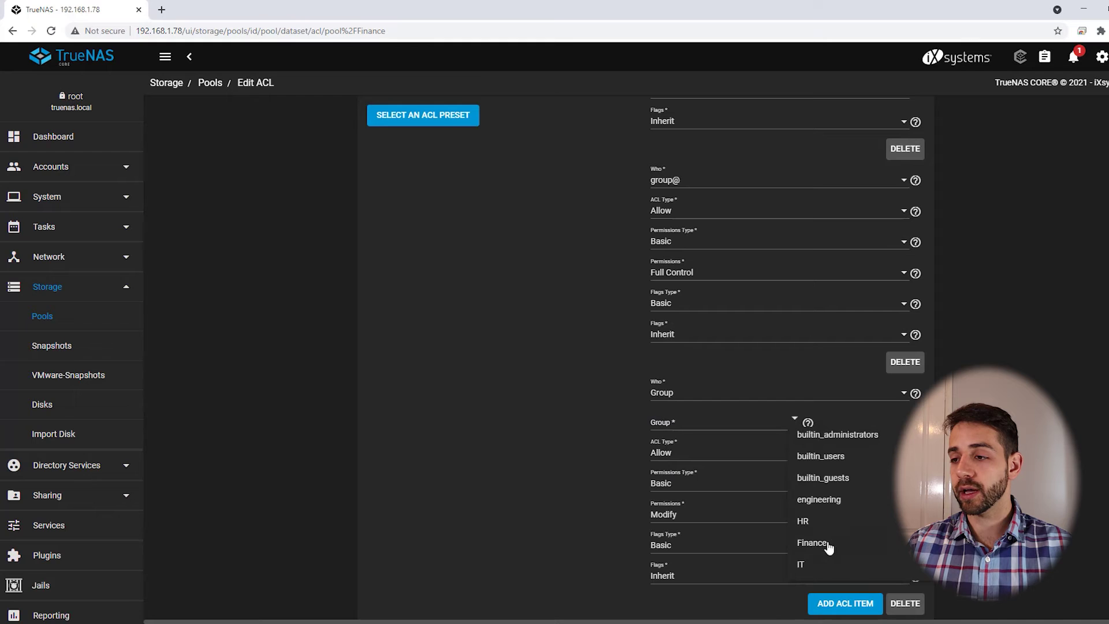
left_click(815, 565)
left_click(705, 517)
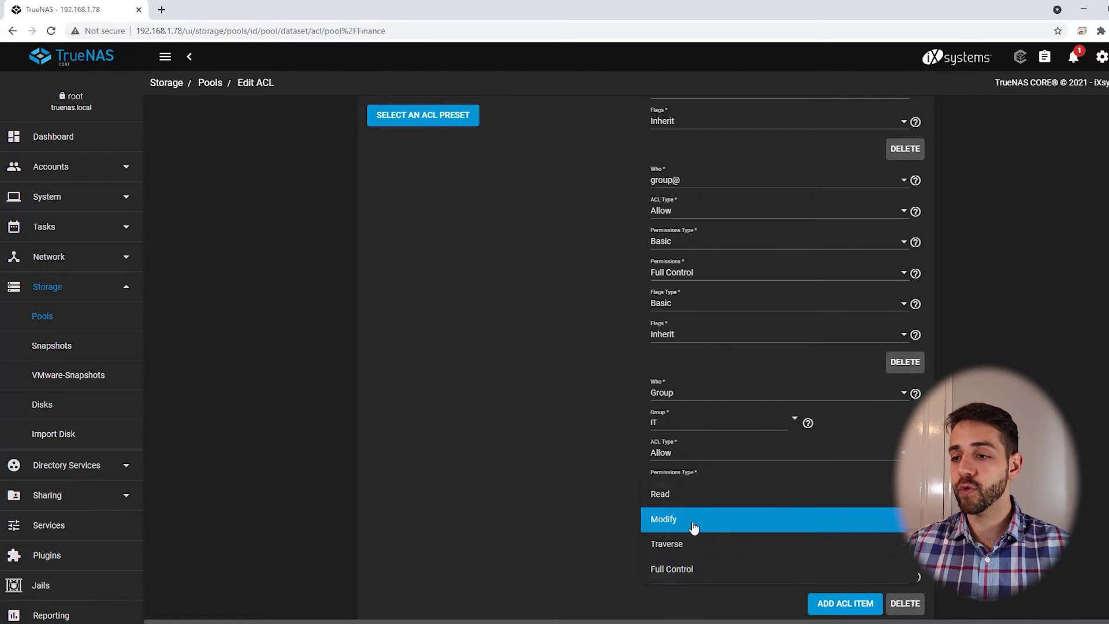
left_click(676, 570)
Step: Apply the Finance ACL recursively and to child datasets, then save
scroll(844, 601, "down", 3)
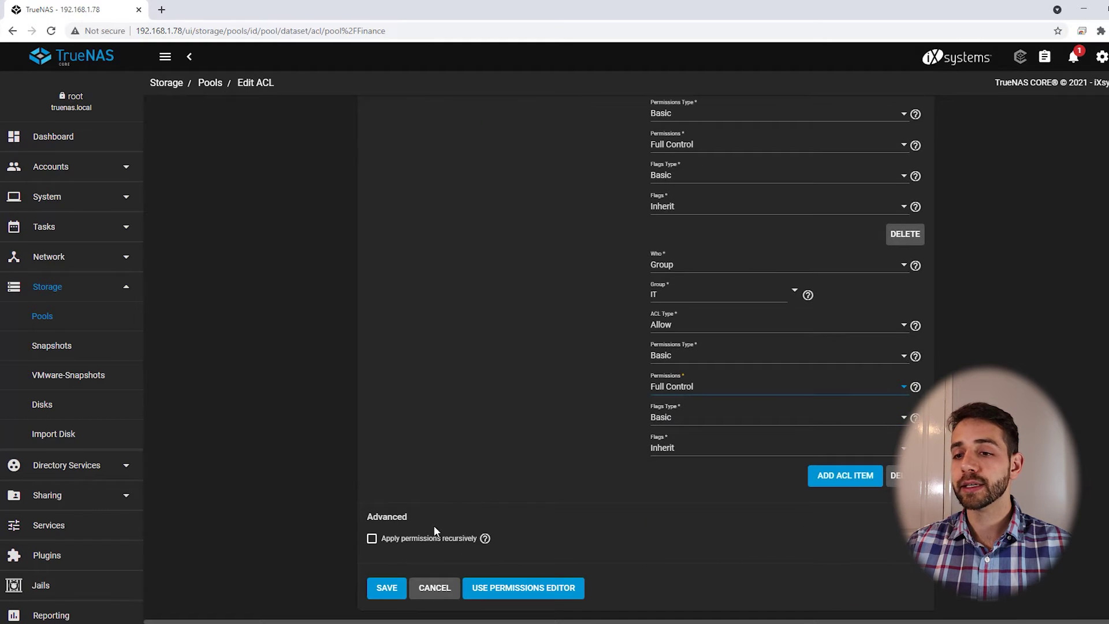
left_click(372, 539)
left_click(452, 374)
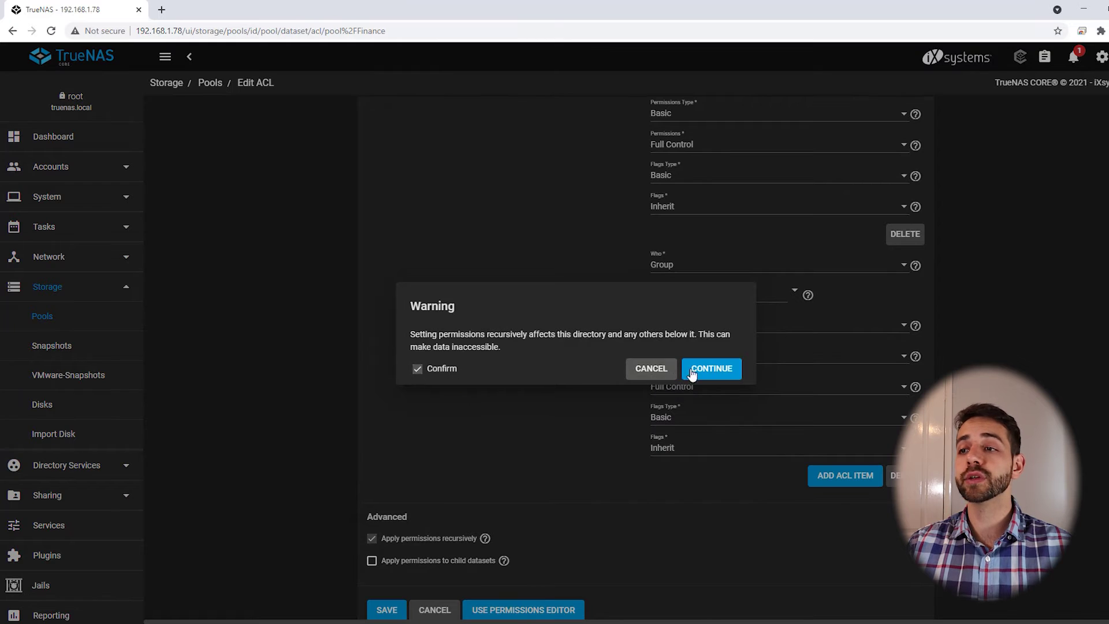
left_click(704, 375)
left_click(372, 560)
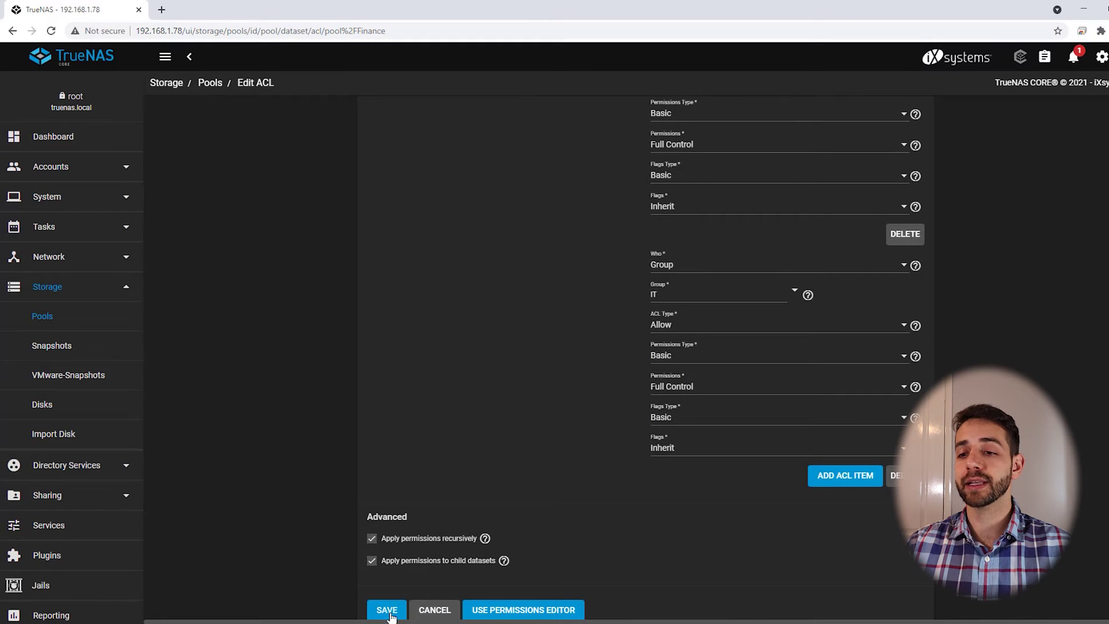
left_click(390, 609)
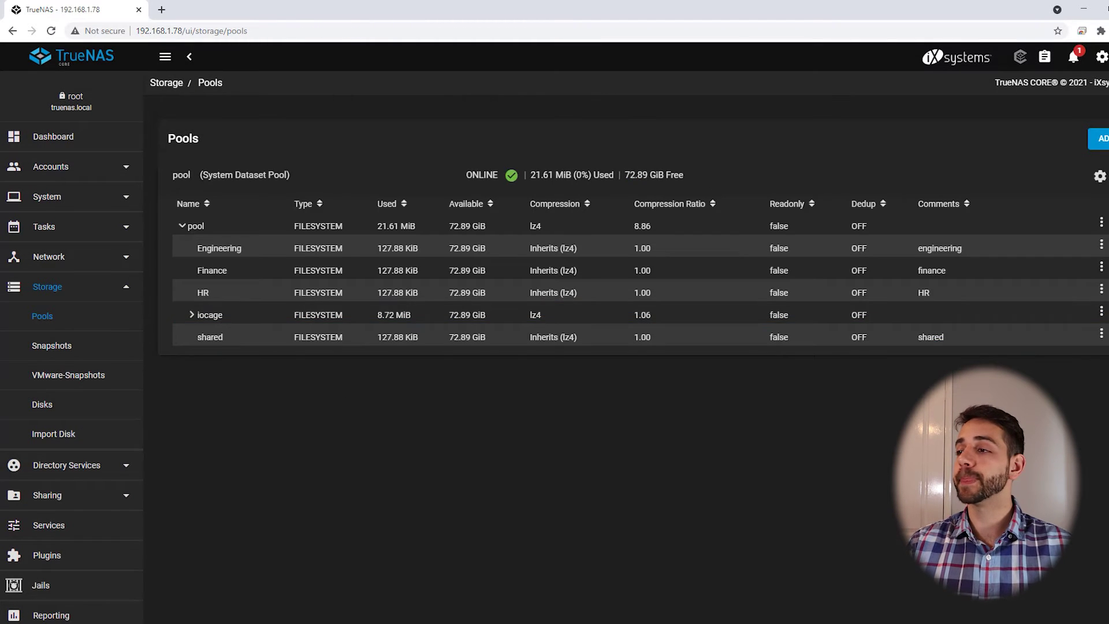
Step: Grant group and others write access on the shared dataset recursively and save
left_click(1101, 336)
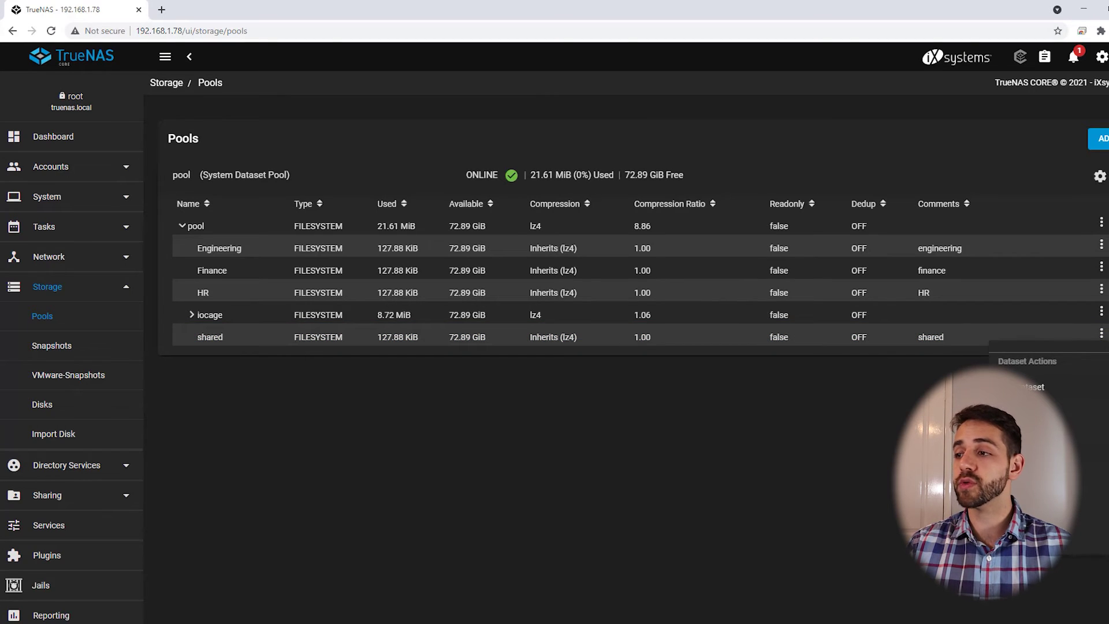
left_click(1034, 463)
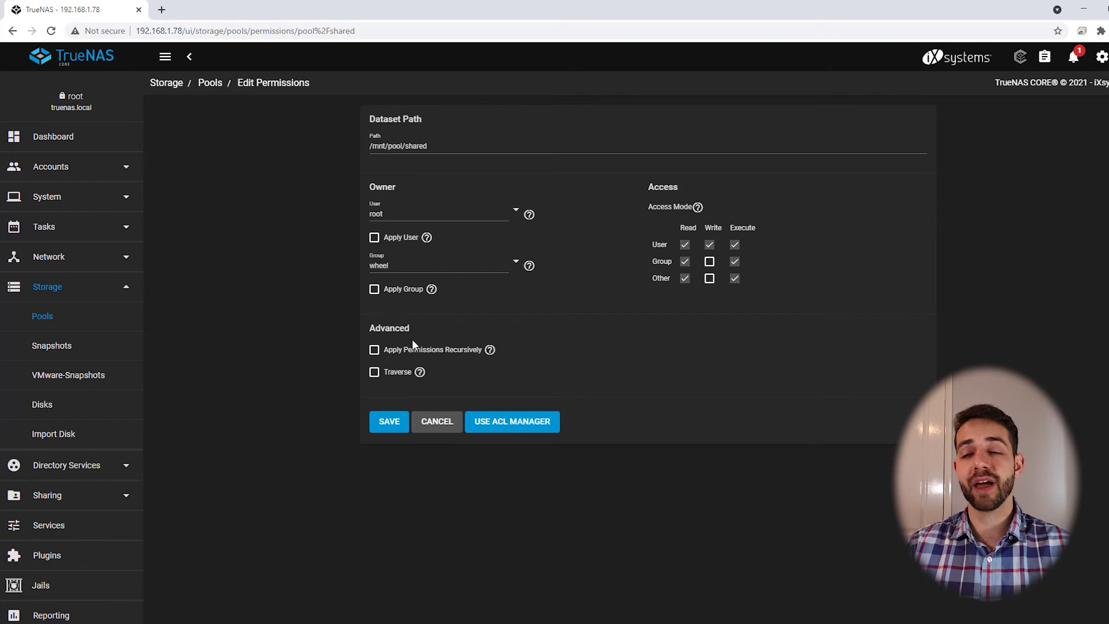
left_click(709, 262)
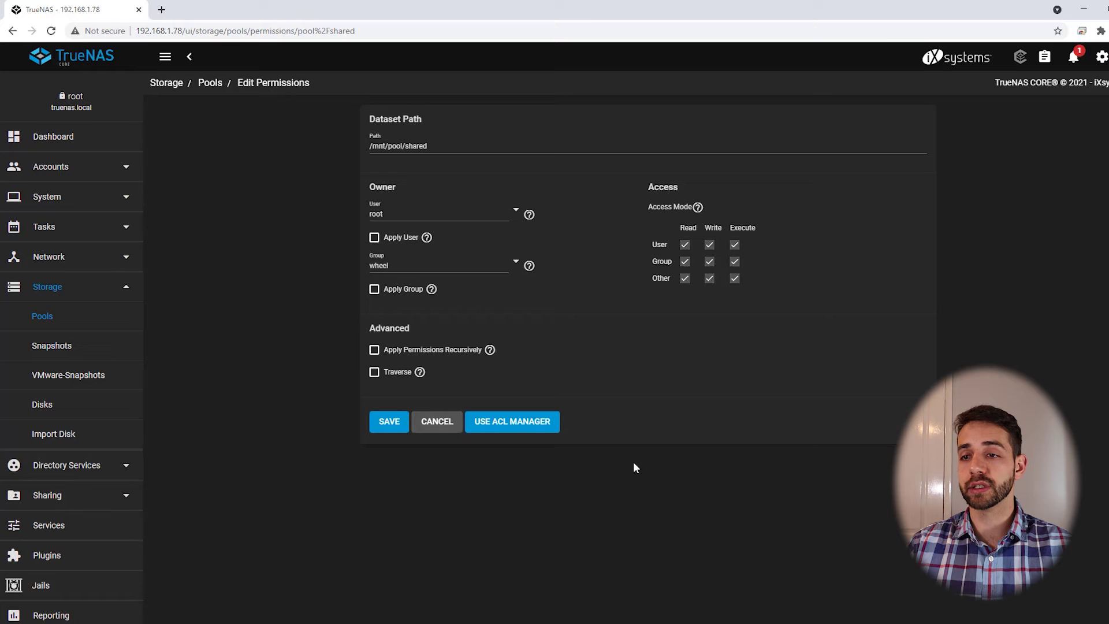
left_click(374, 350)
left_click(417, 369)
left_click(712, 368)
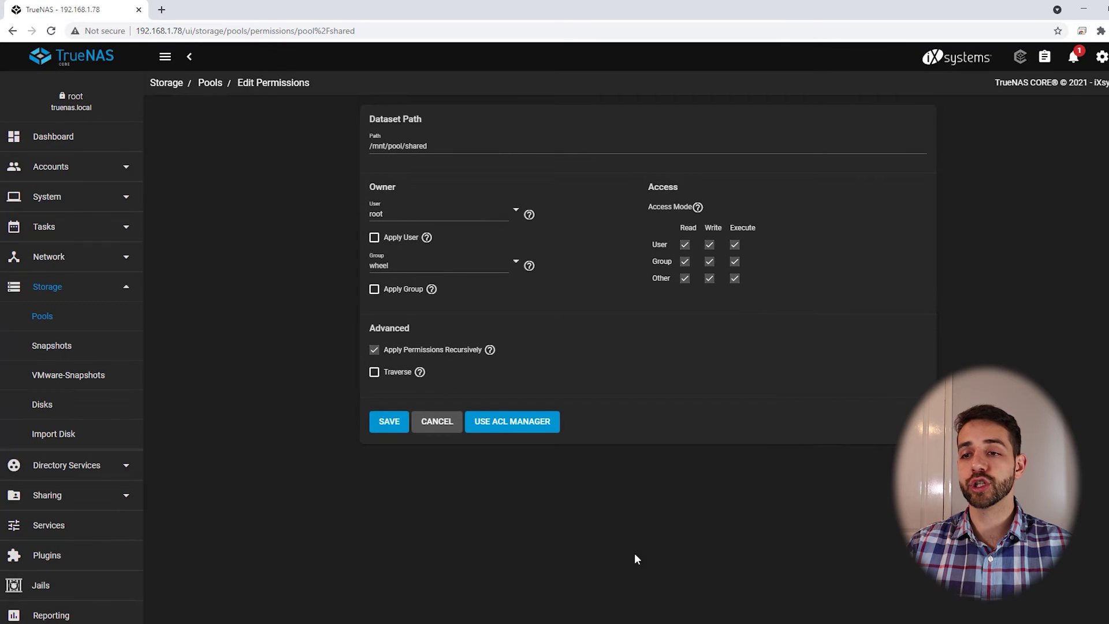
left_click(385, 423)
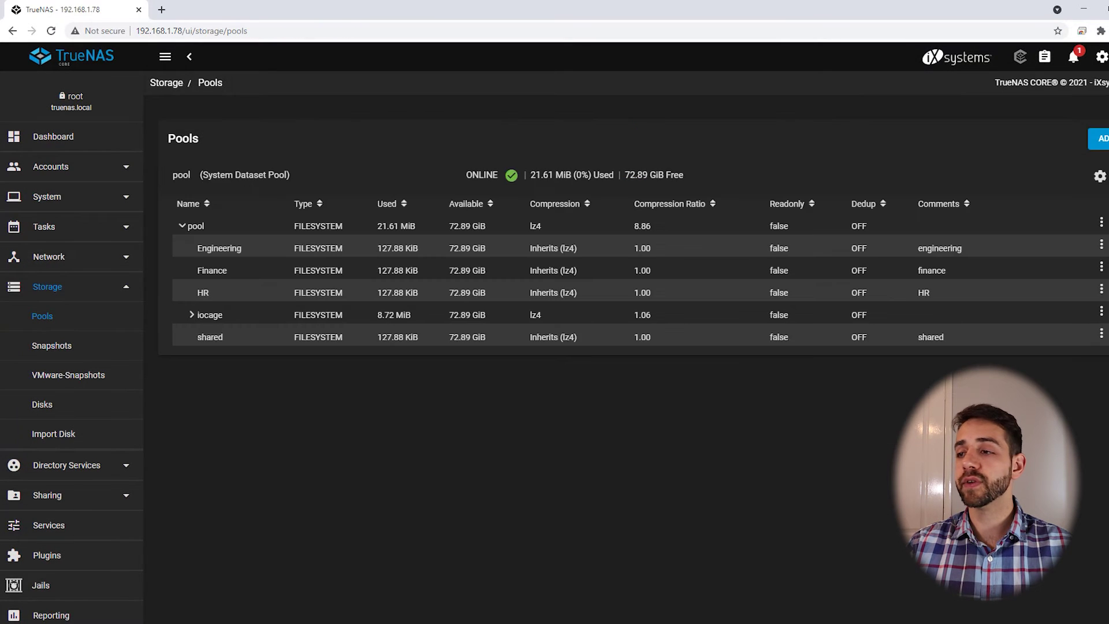
Step: Load the OPEN preset into the shared dataset's ACL
left_click(1101, 335)
left_click(1034, 470)
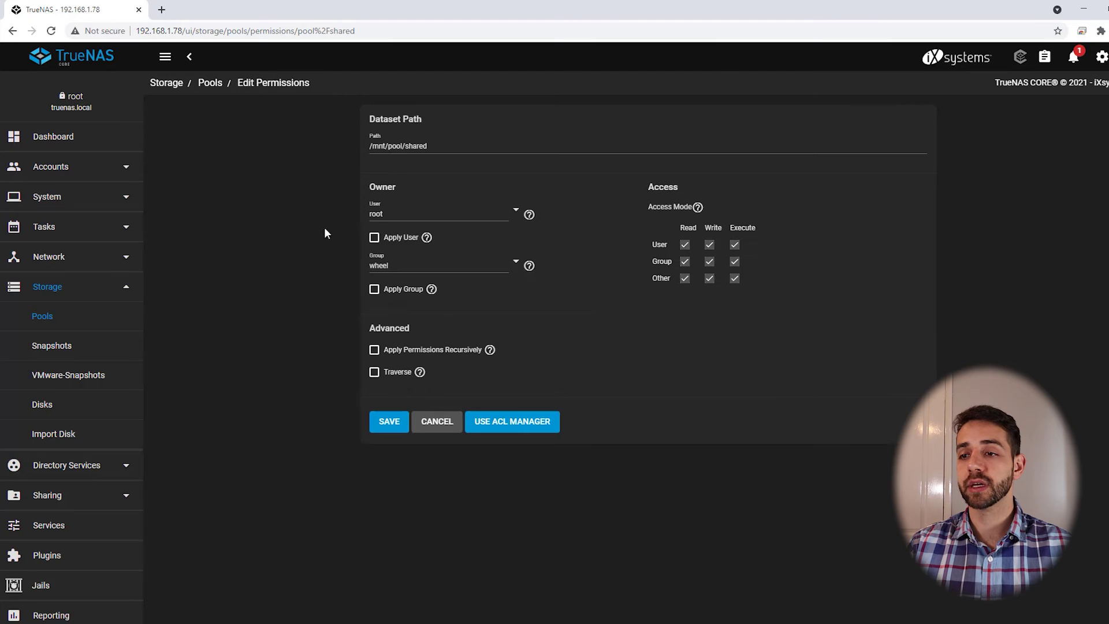
left_click(529, 427)
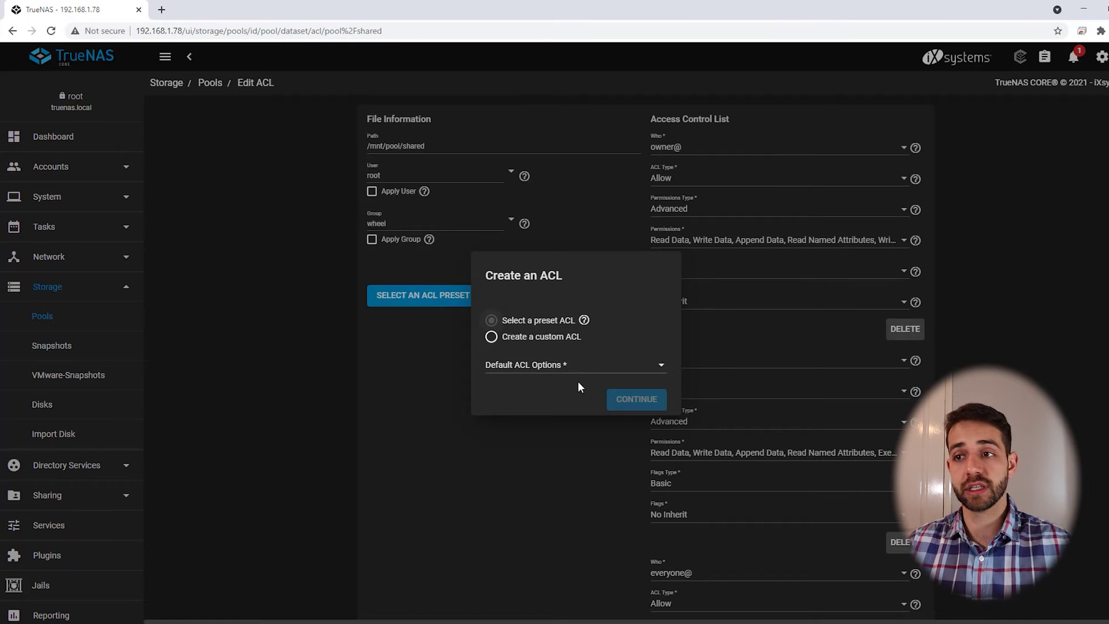
left_click(536, 370)
left_click(508, 374)
left_click(638, 402)
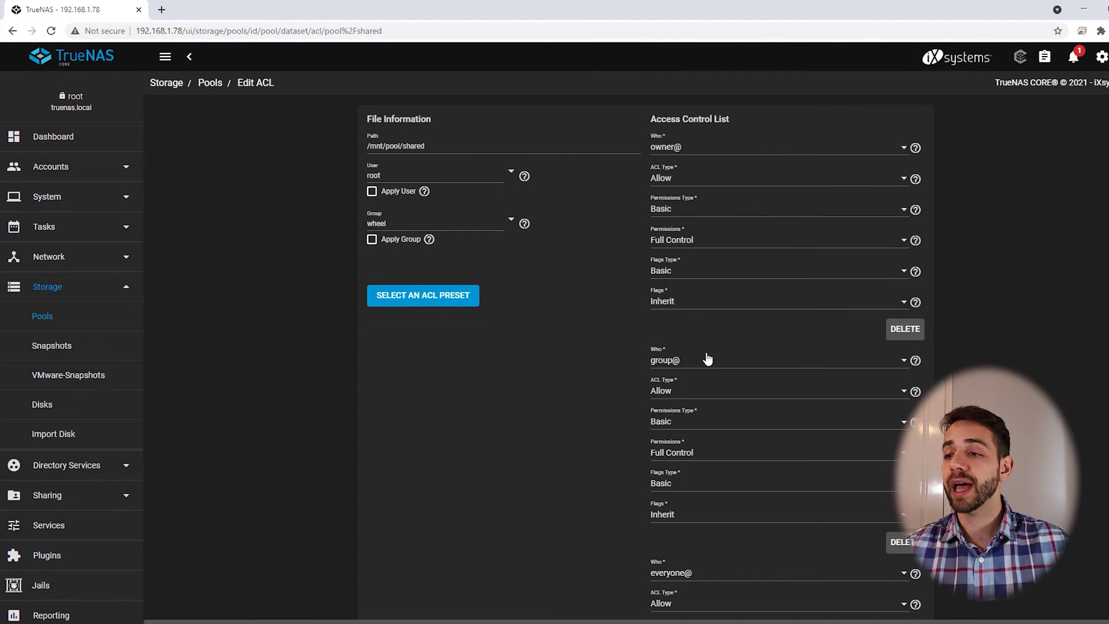
Step: Set everyone@ to Full Control in the shared dataset's ACL
scroll(664, 361, "down", 4)
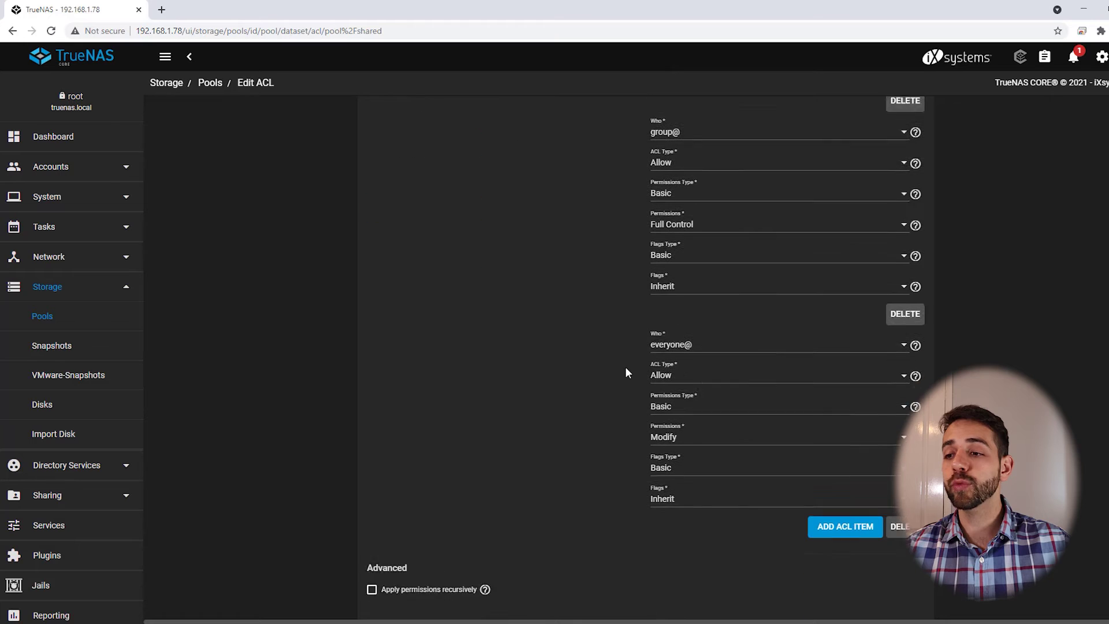
left_click(790, 429)
left_click(686, 488)
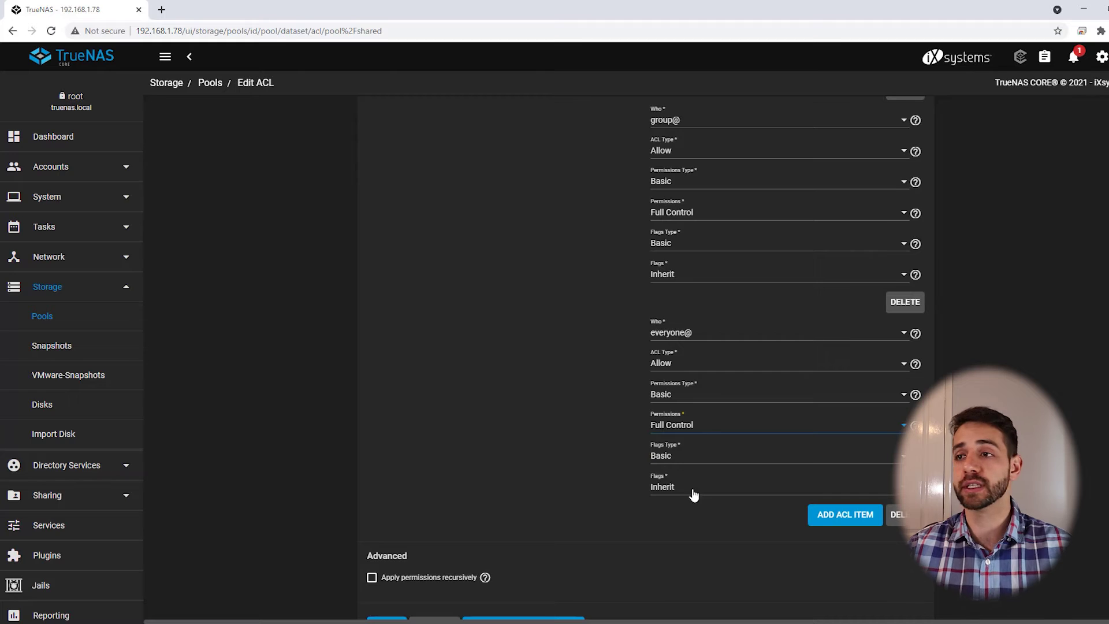
scroll(690, 271, "up", 4)
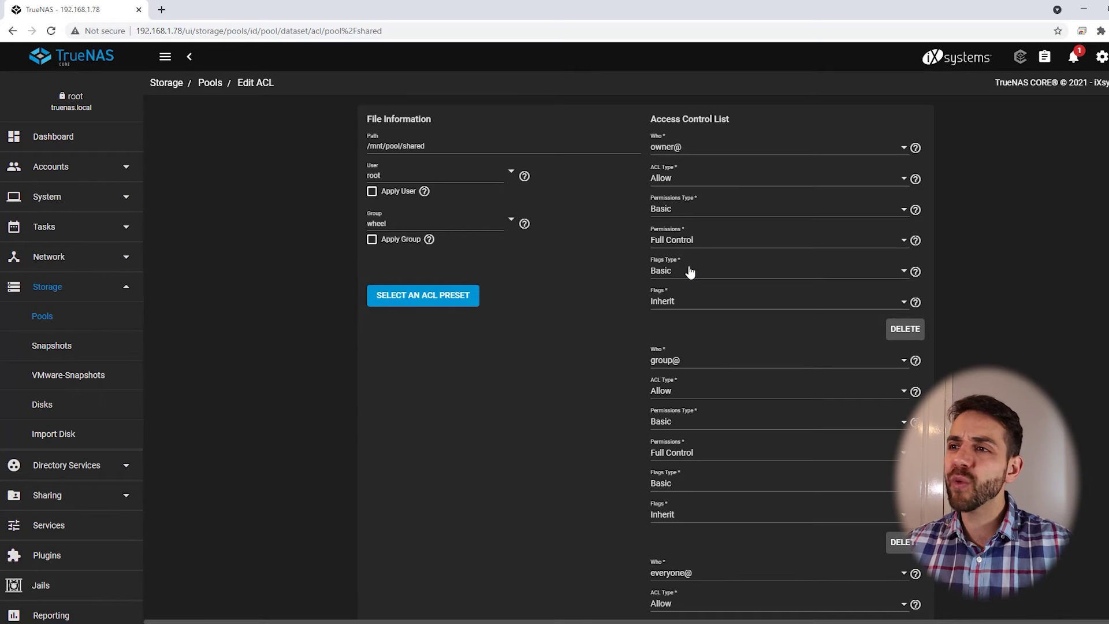
scroll(683, 364, "down", 4)
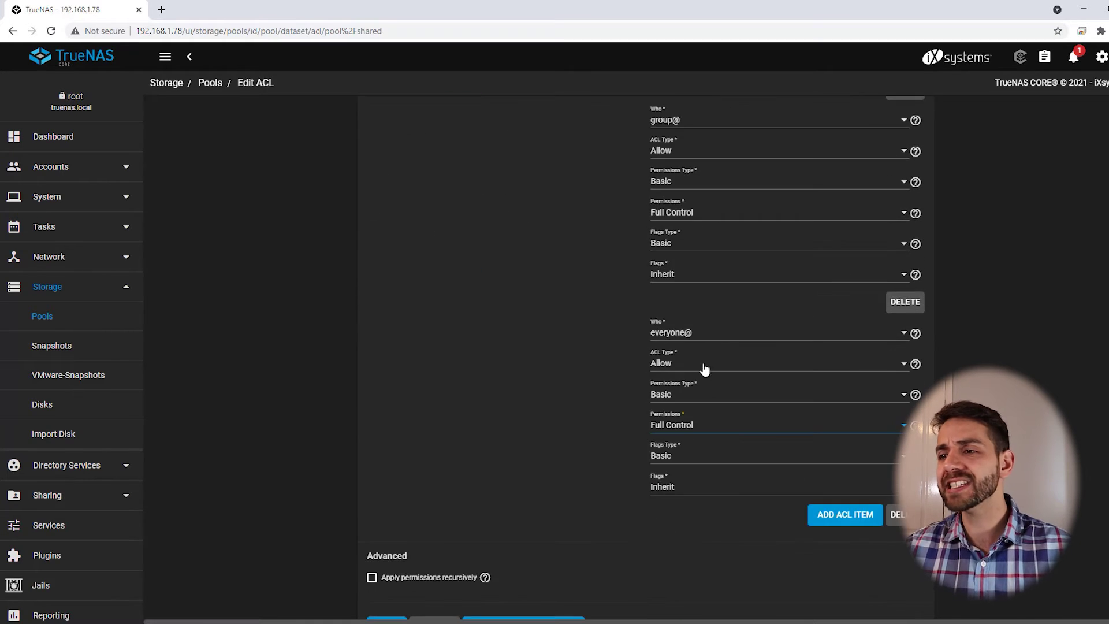
left_click(683, 428)
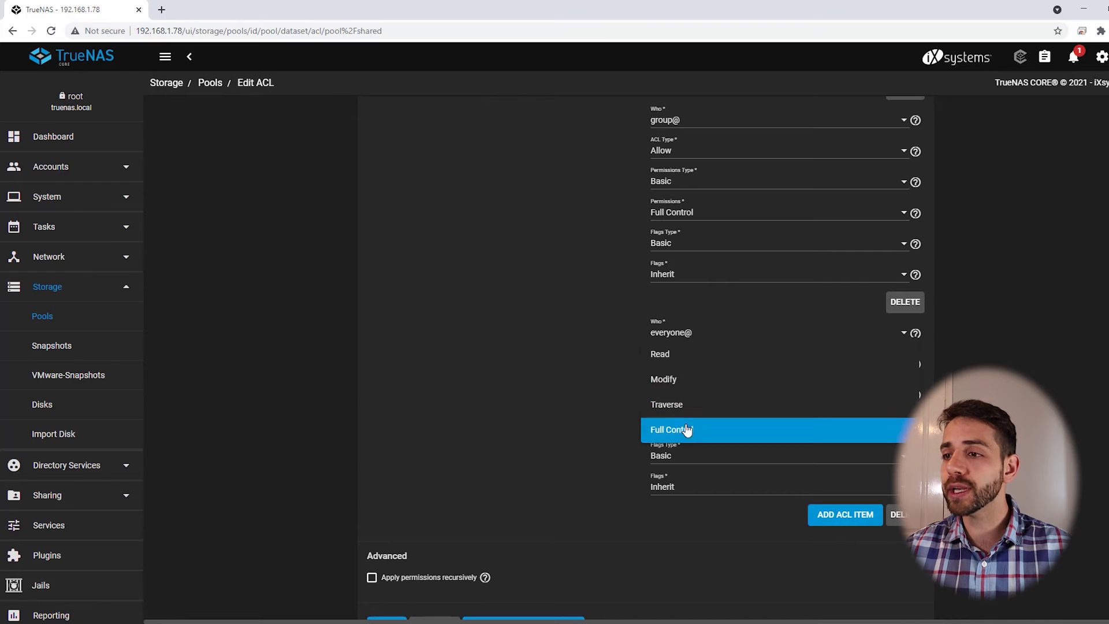
left_click(660, 354)
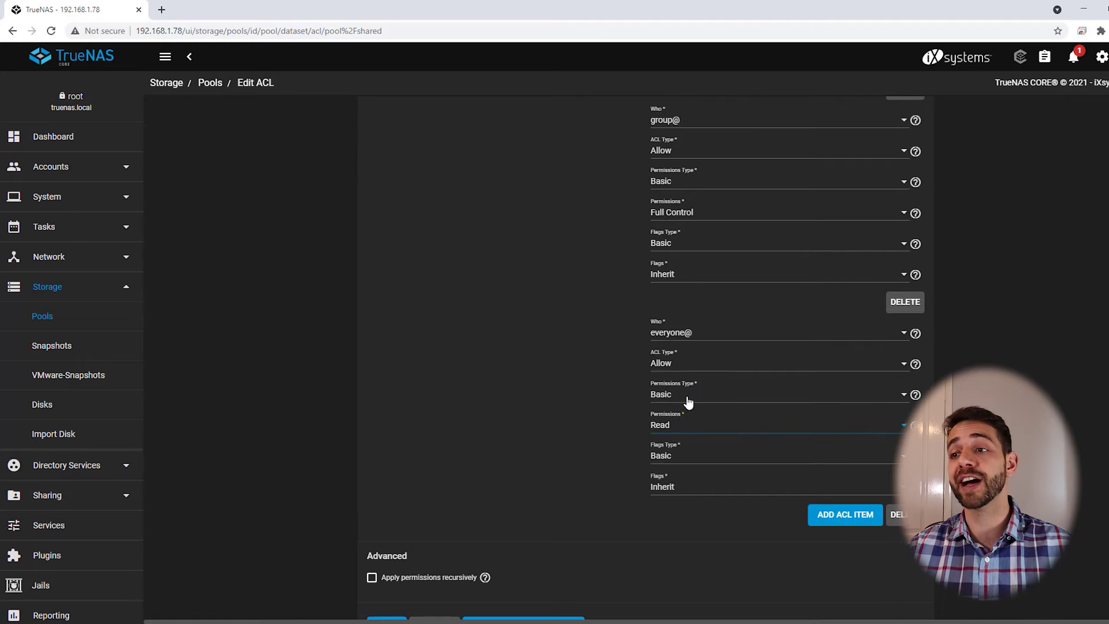
left_click(686, 430)
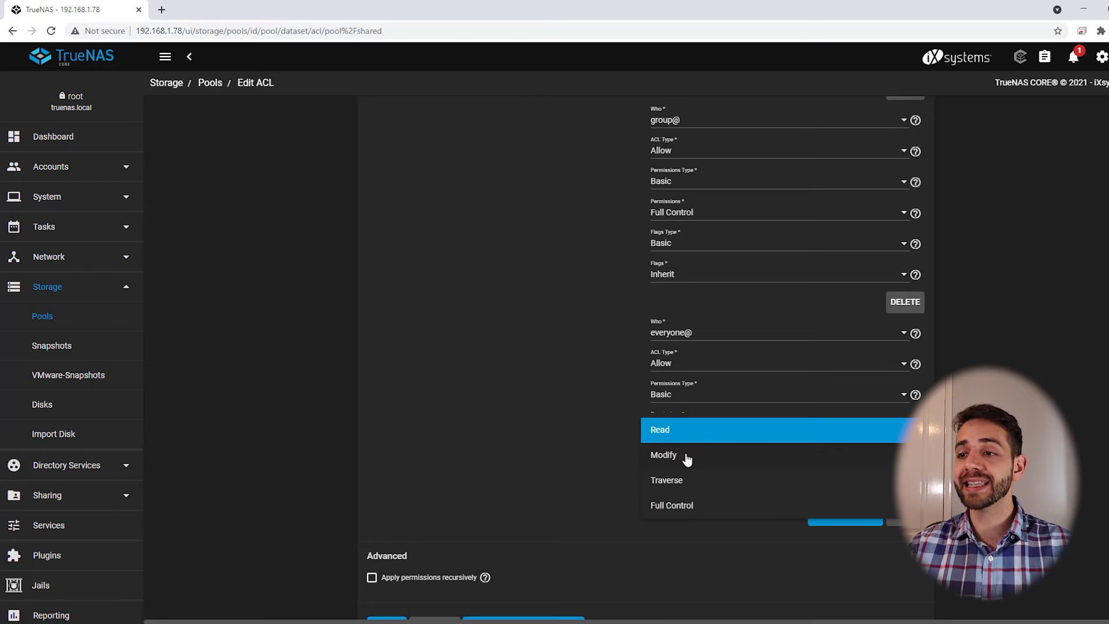
left_click(691, 511)
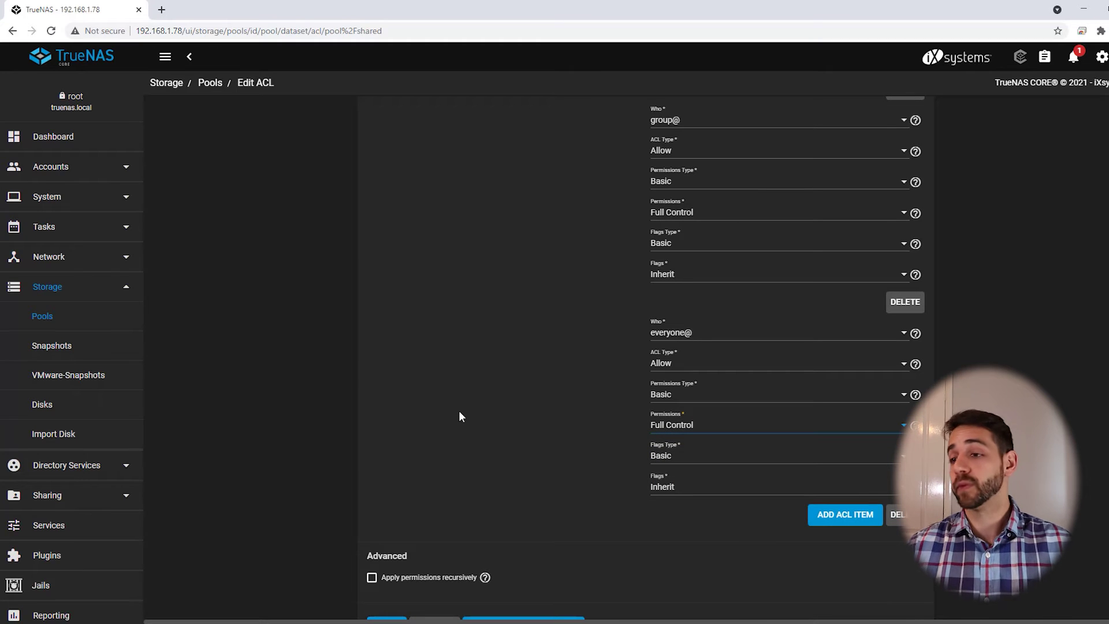
Step: Apply the shared ACL recursively and to child datasets, then save
scroll(412, 522, "down", 1)
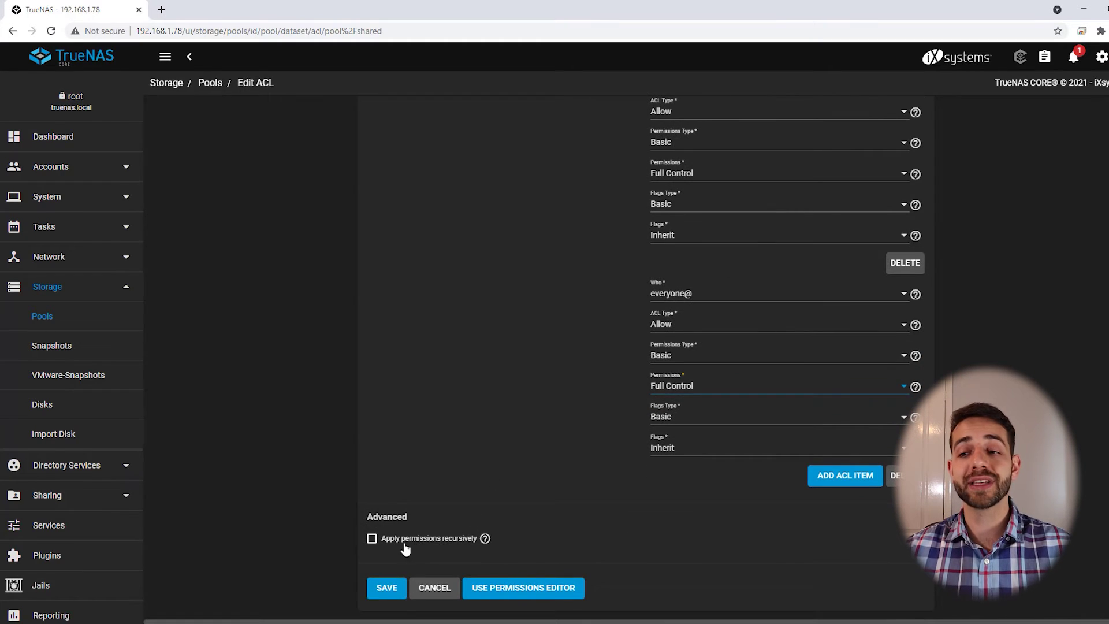
left_click(371, 538)
left_click(418, 369)
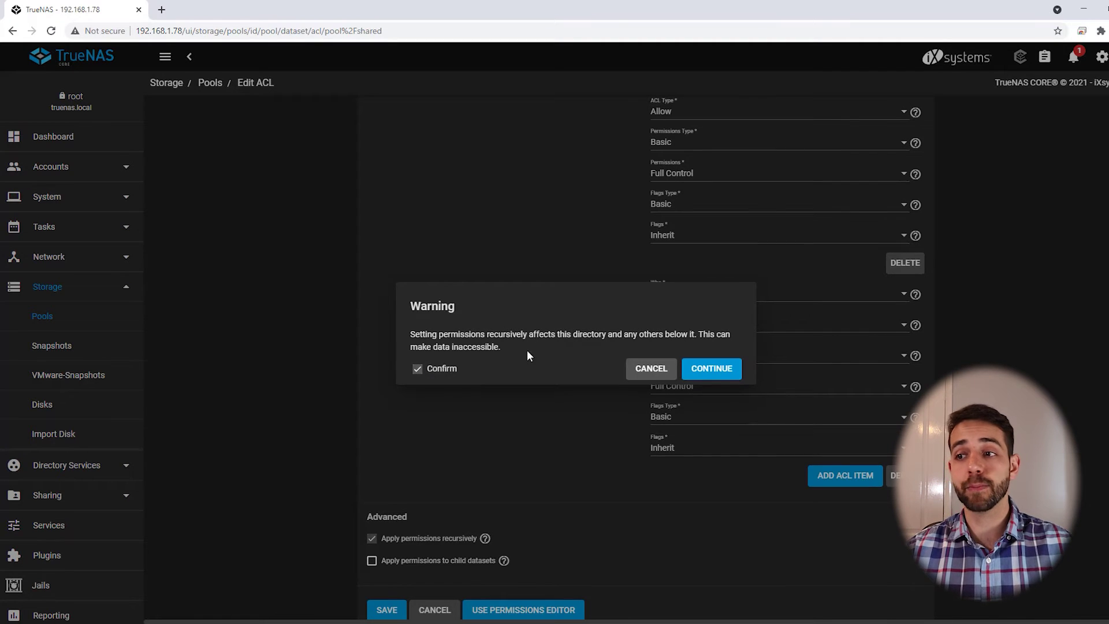
left_click(714, 372)
left_click(425, 565)
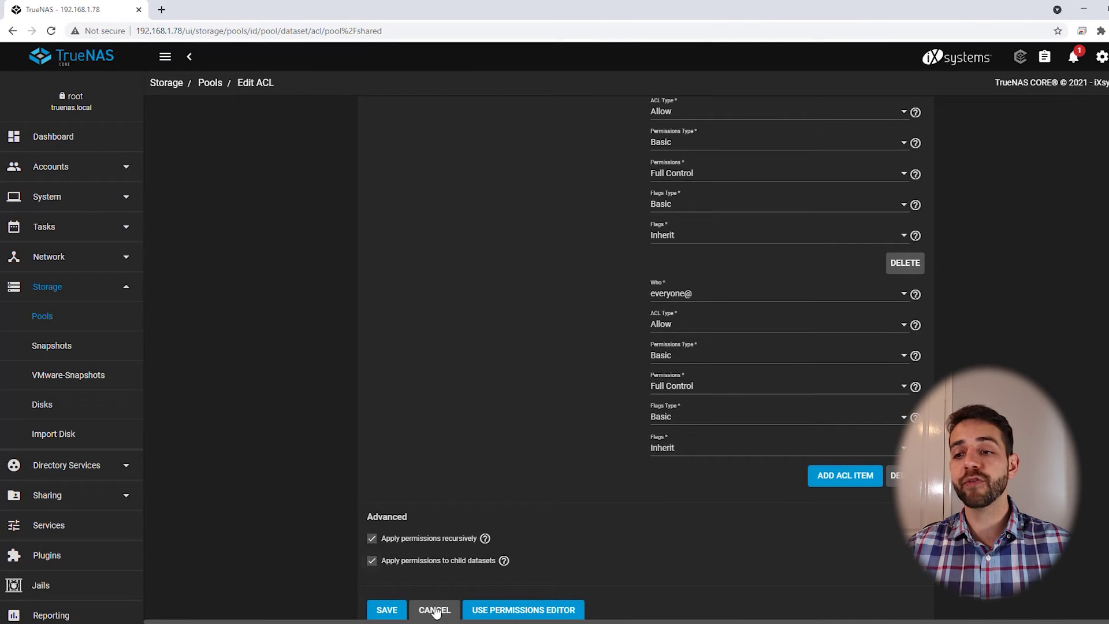
left_click(386, 609)
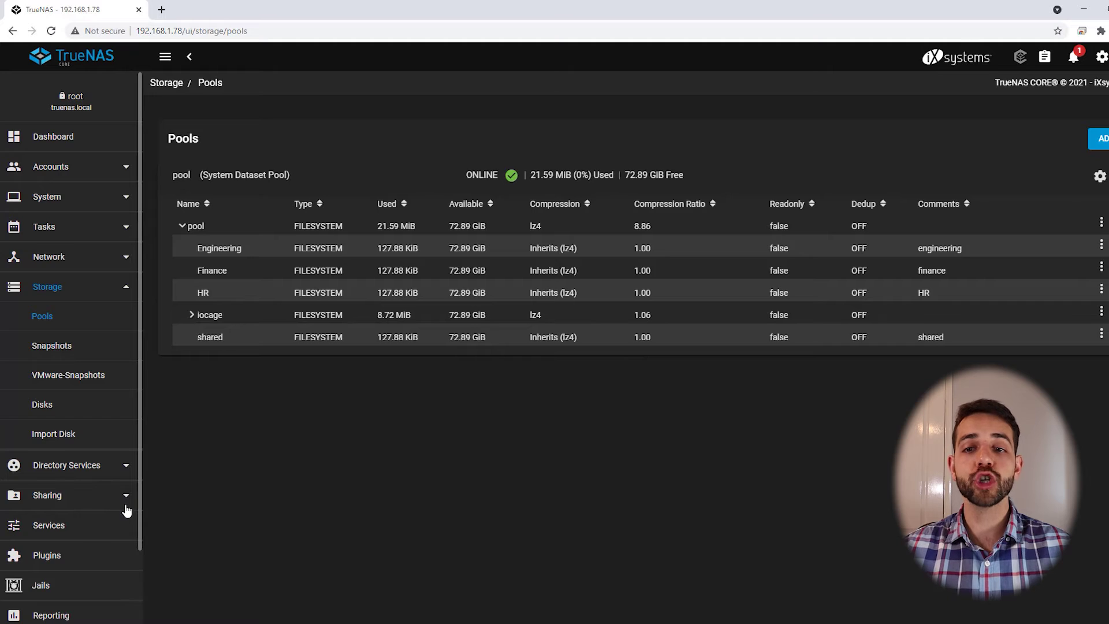
Step: Go to Sharing > Windows Shares (SMB) and start a new share
left_click(65, 504)
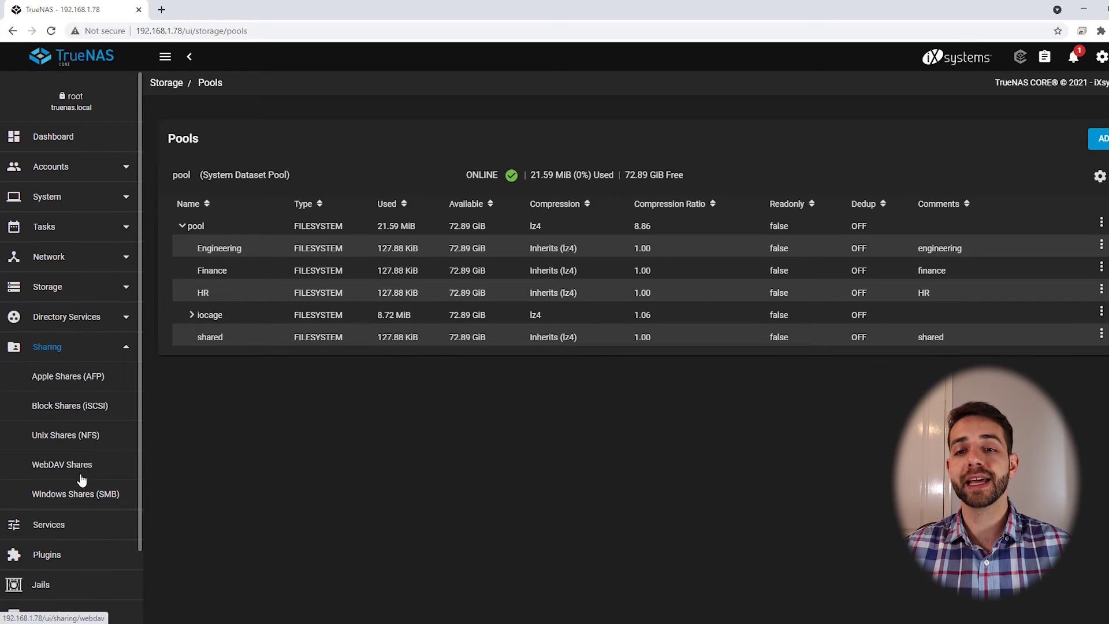
left_click(119, 494)
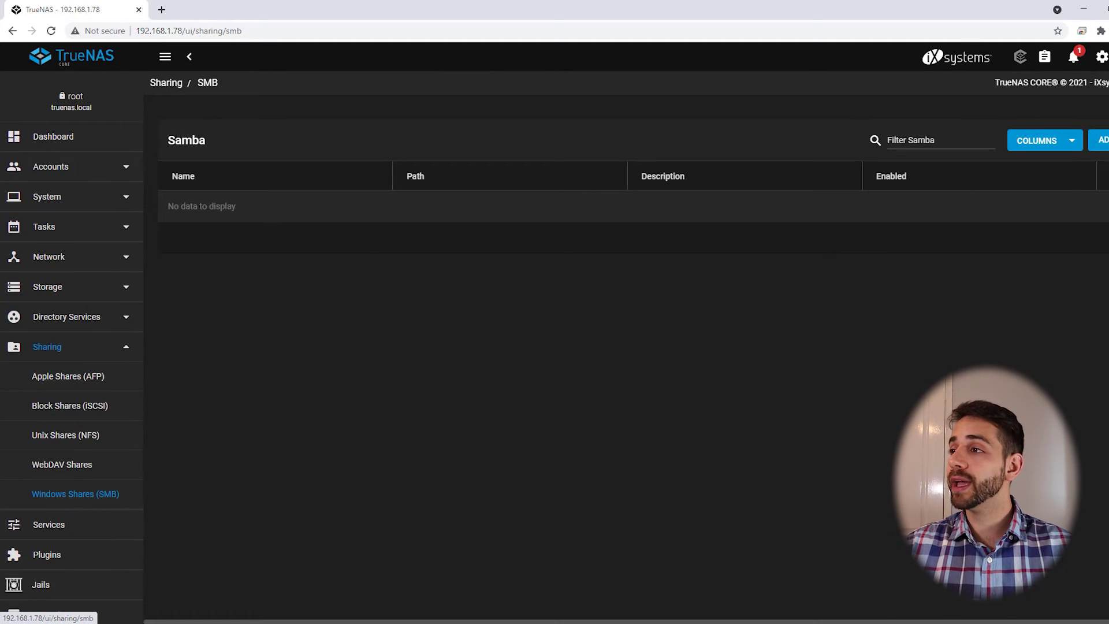
left_click(1104, 144)
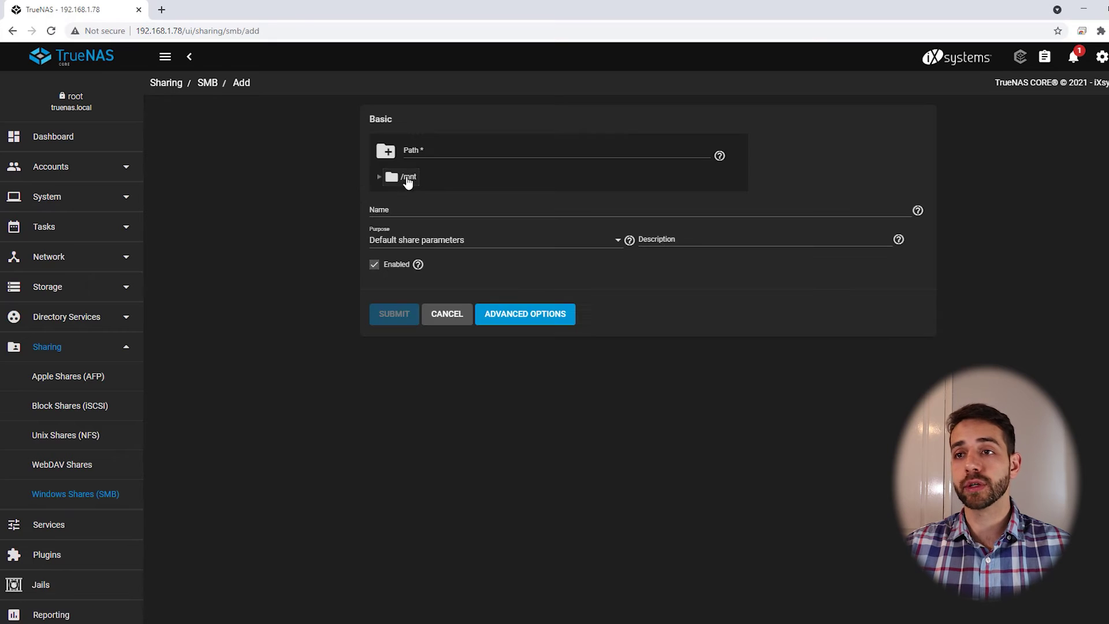
Step: Create an SMB share for /mnt/pool/Engineering with Default share parameters
left_click(375, 177)
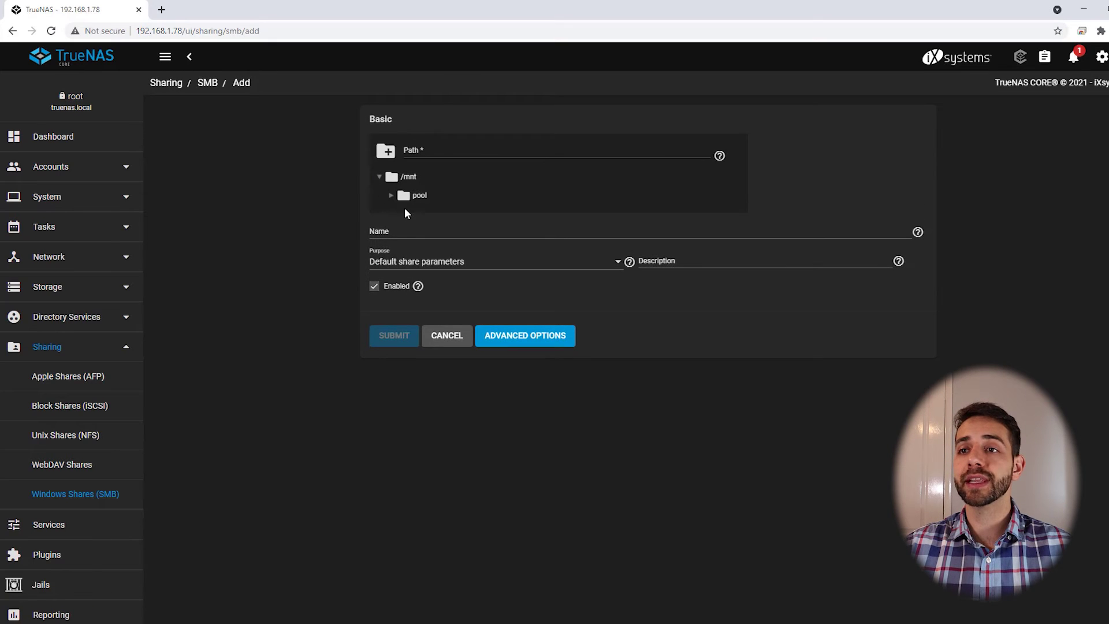
left_click(391, 196)
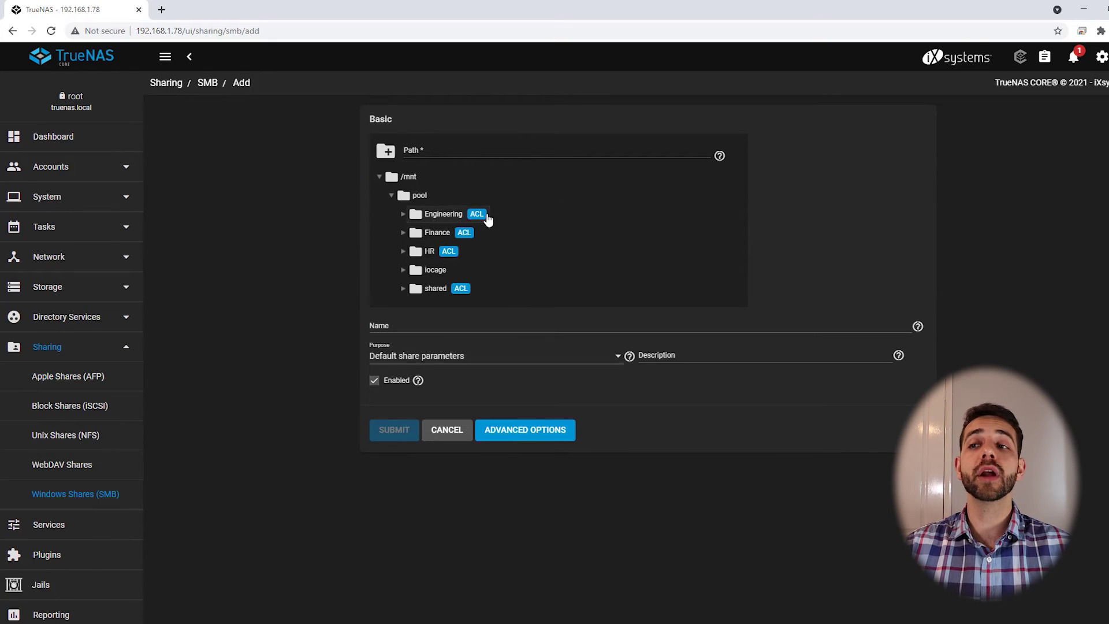
mouse_move(466, 285)
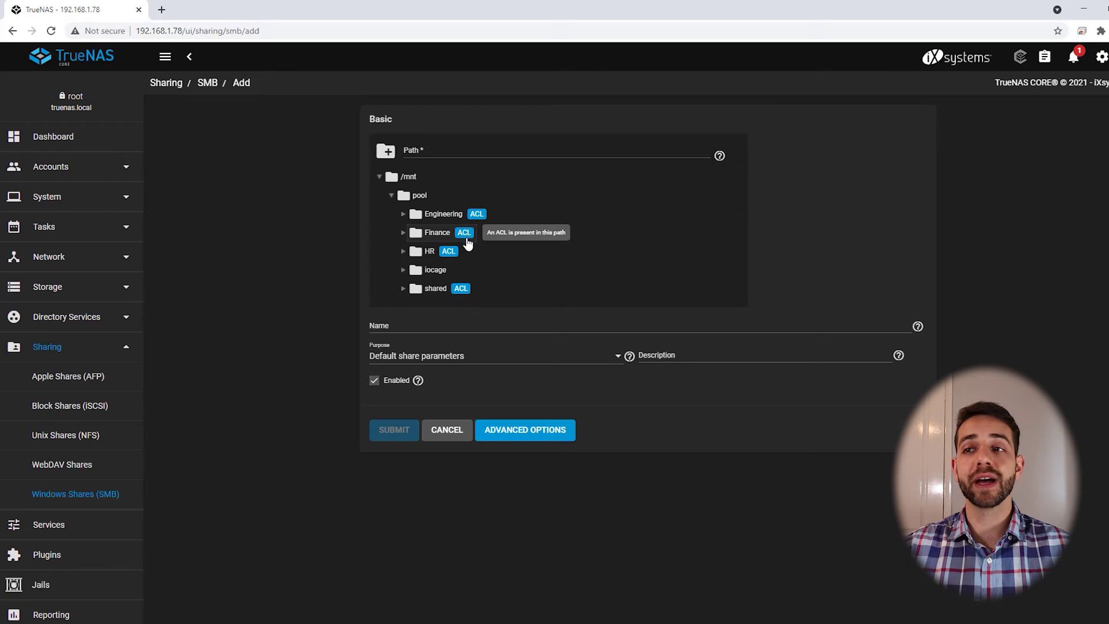
left_click(448, 218)
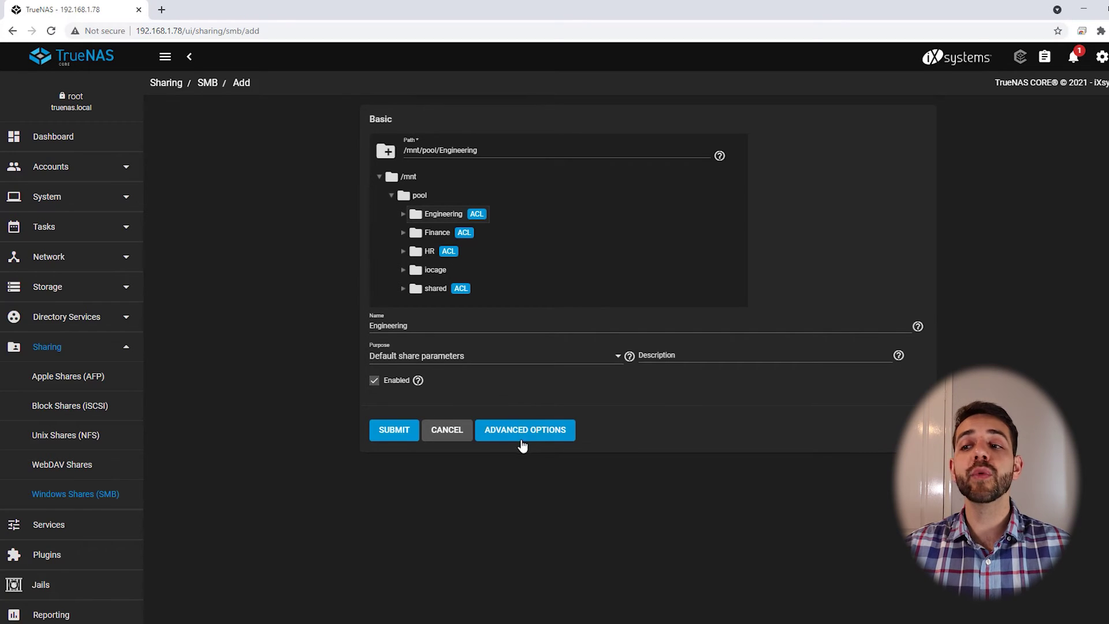
left_click(535, 436)
scroll(535, 441, "down", 3)
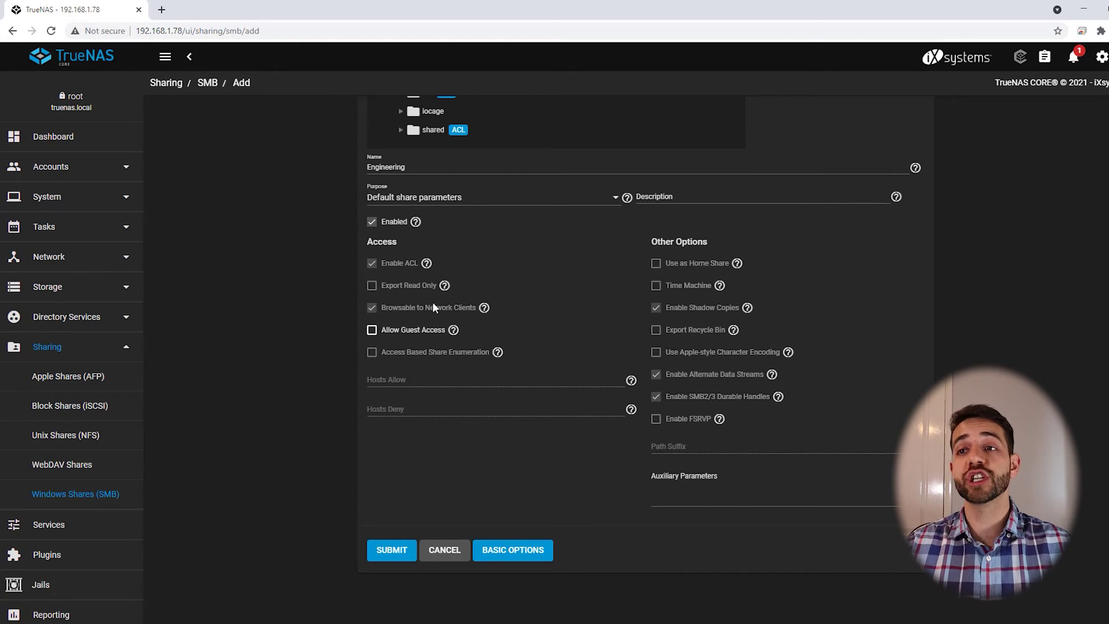
left_click(395, 193)
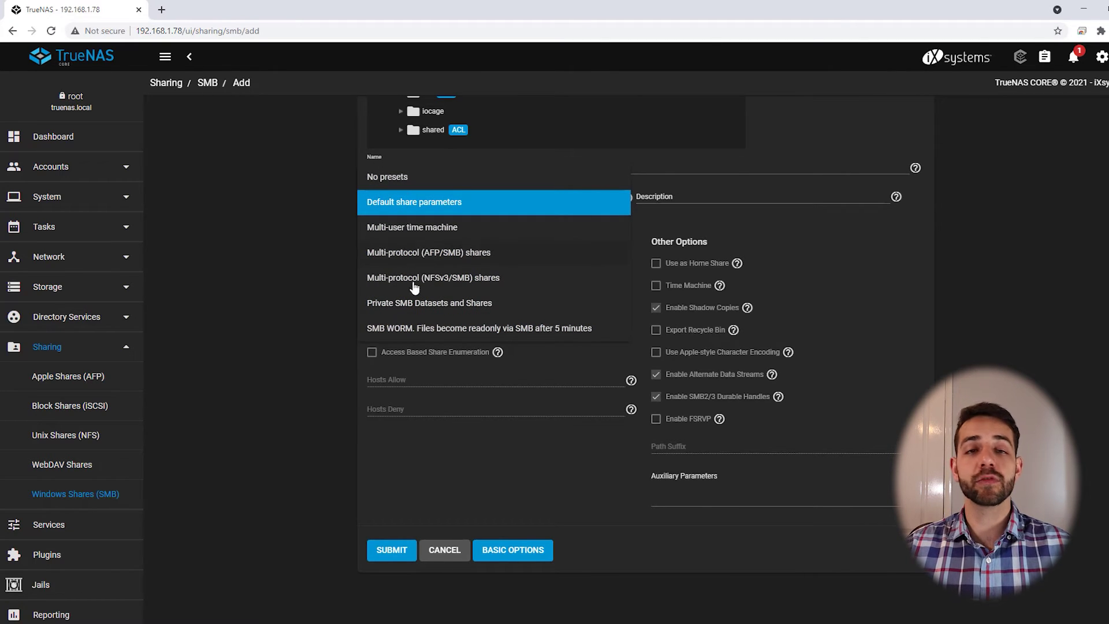
left_click(539, 499)
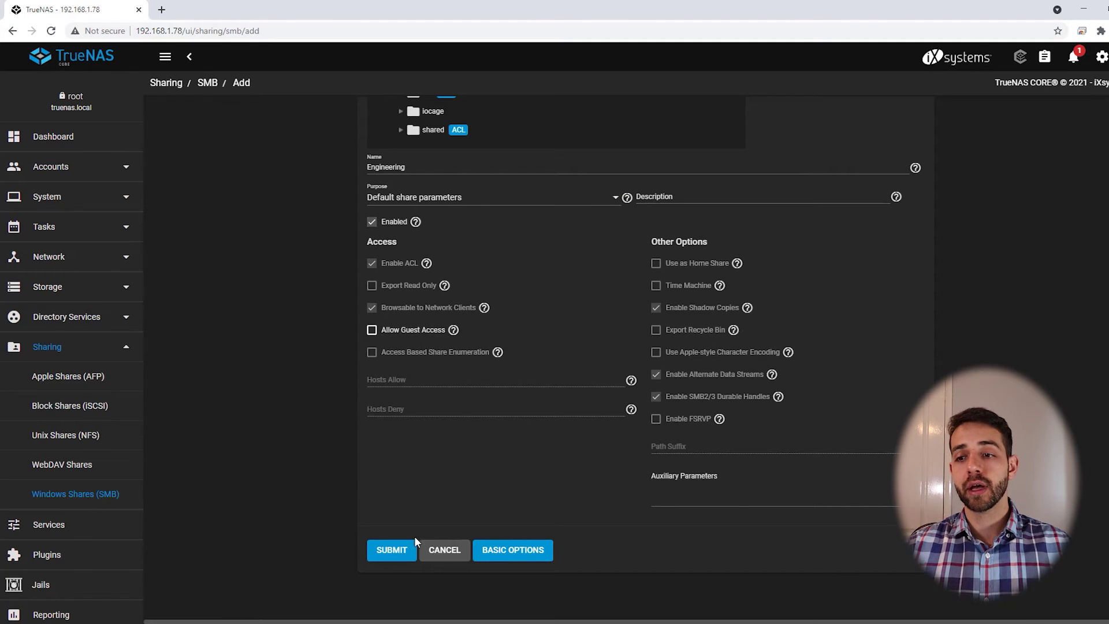
left_click(392, 551)
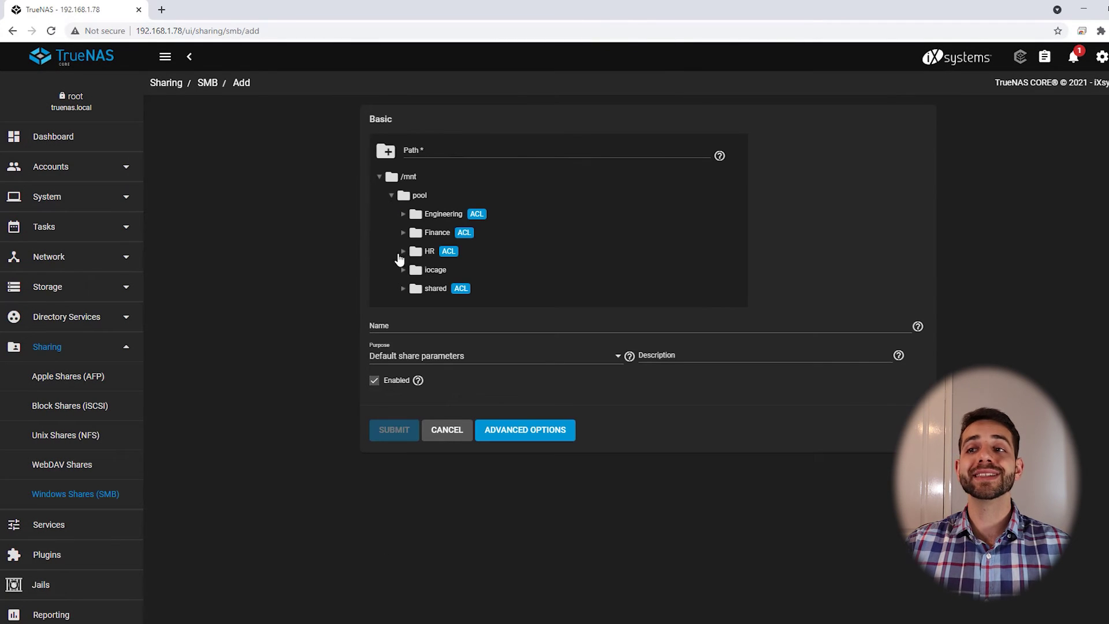
Step: Create the SMB share for /mnt/pool/Finance, then start another share
left_click(436, 233)
left_click(385, 431)
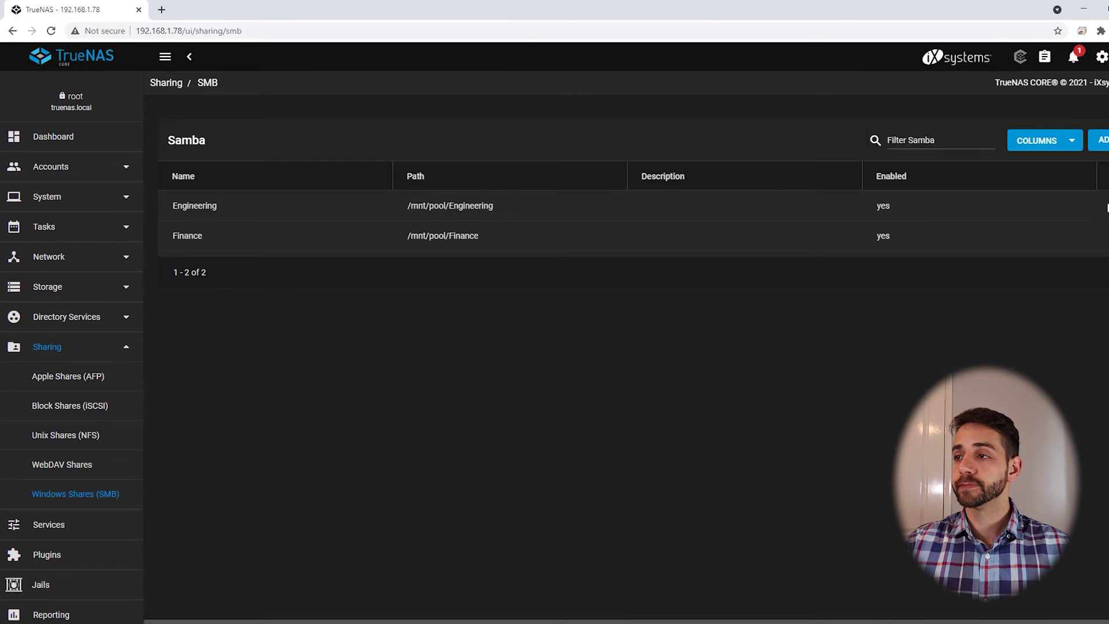
left_click(1103, 142)
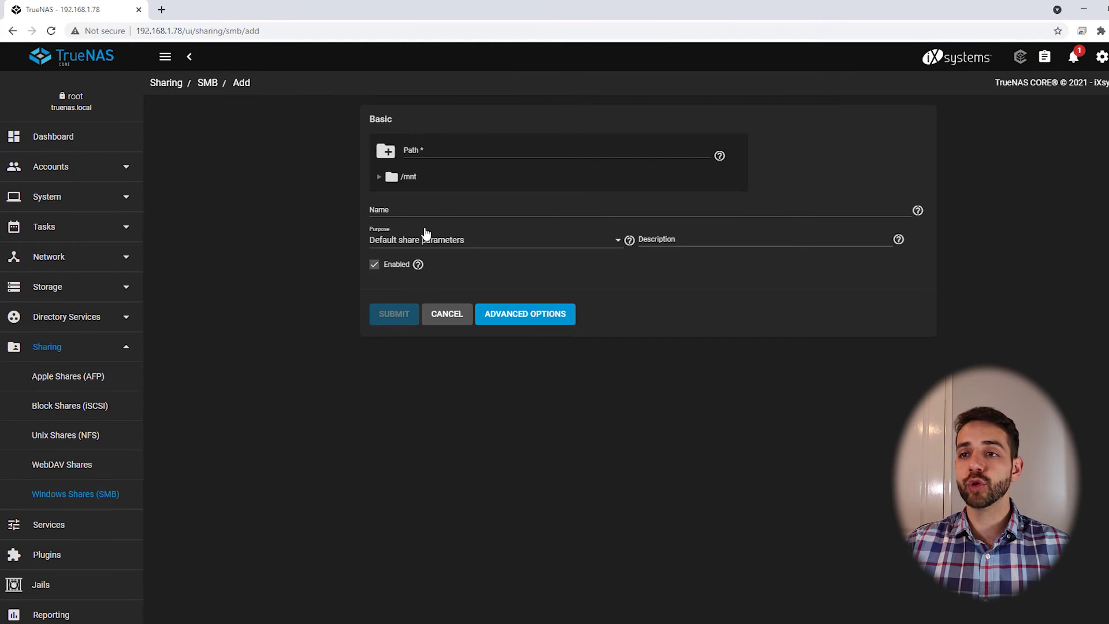
Step: Create the SMB share for /mnt/pool/HR
left_click(380, 177)
left_click(391, 195)
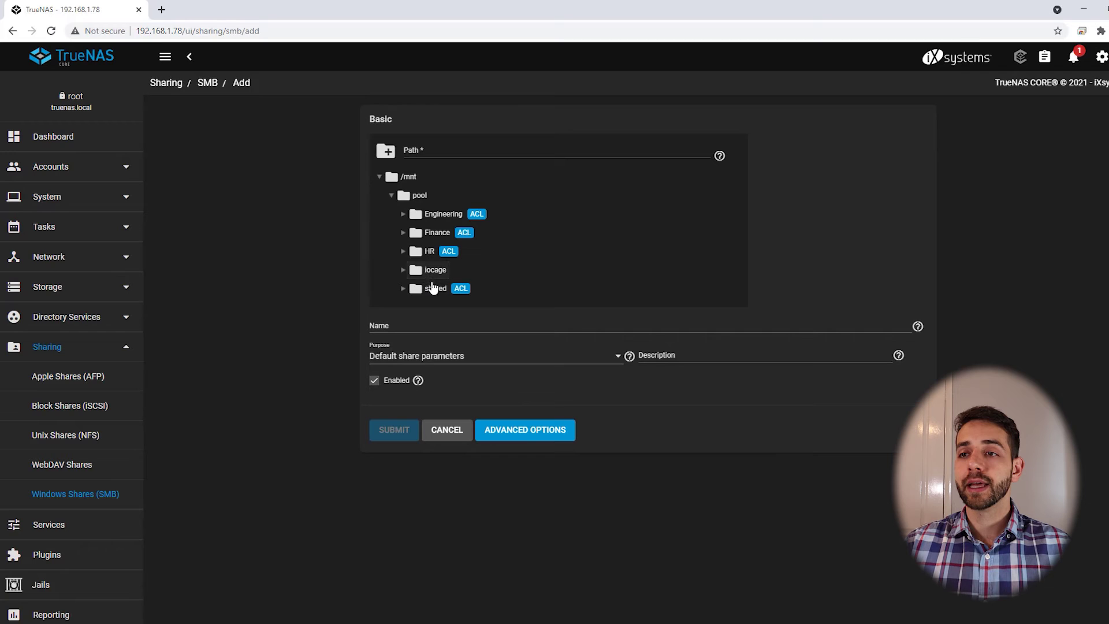
left_click(427, 251)
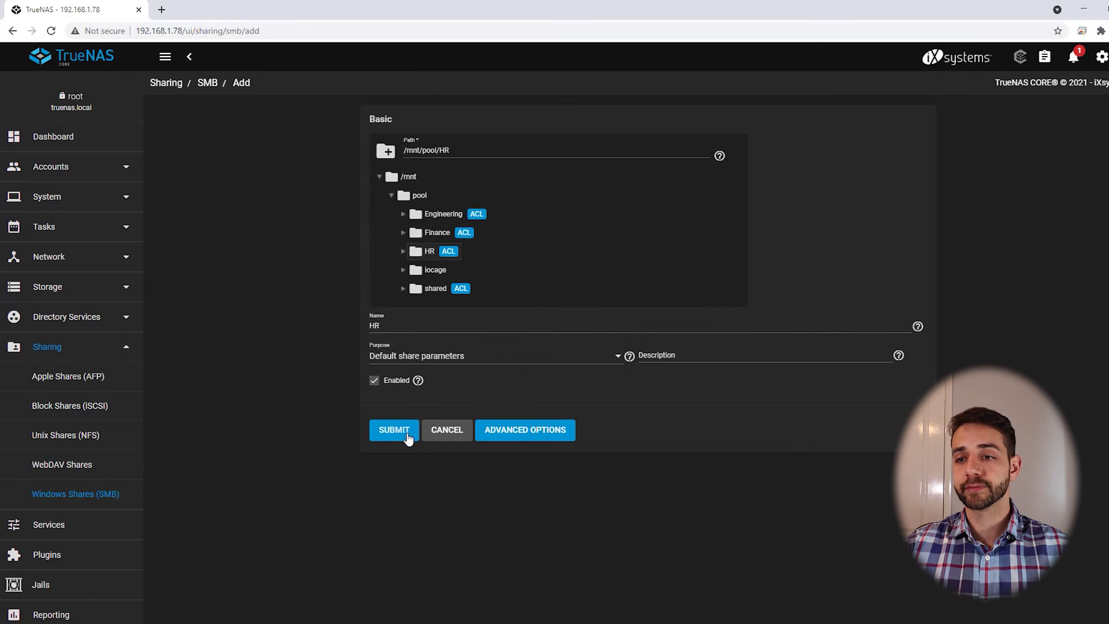
left_click(408, 432)
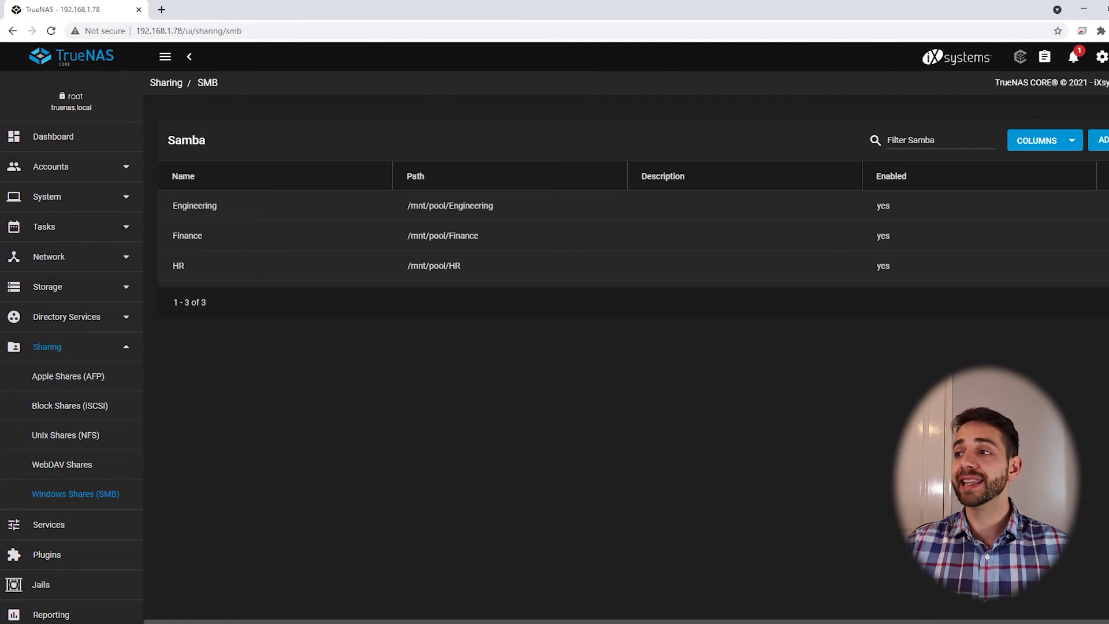
Step: Add another SMB share for /mnt/pool/shared
left_click(1098, 139)
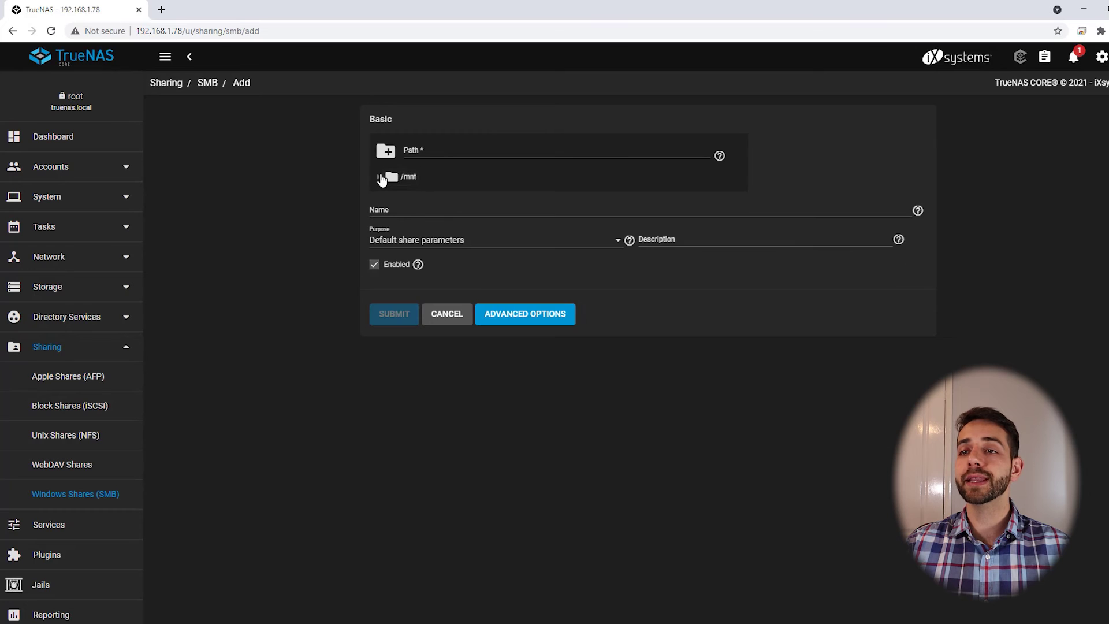
left_click(379, 177)
left_click(392, 196)
left_click(431, 289)
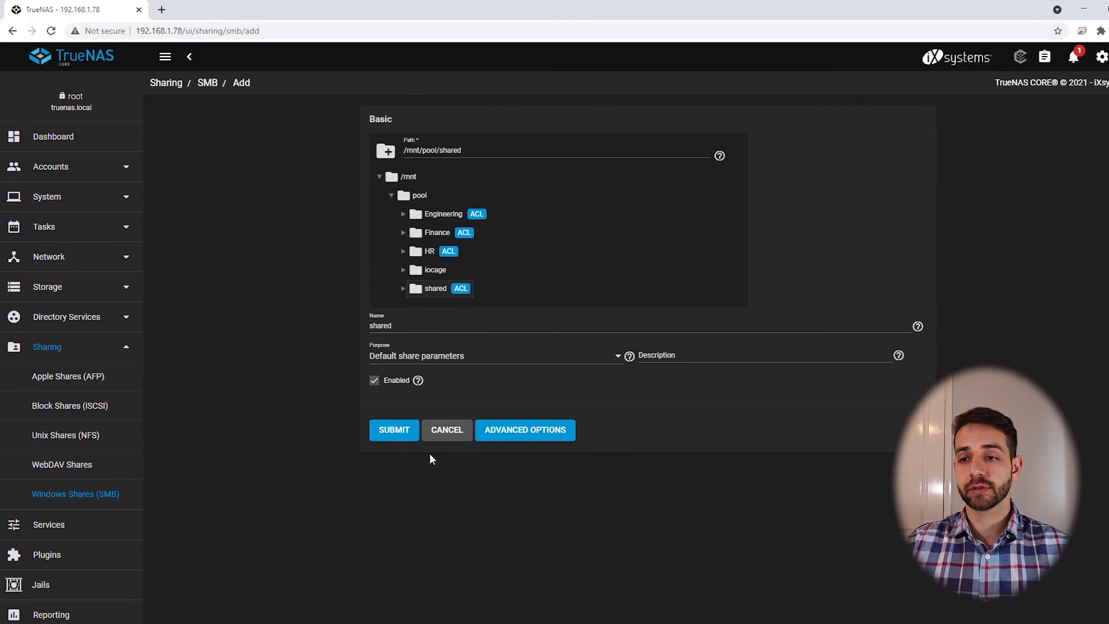
left_click(400, 439)
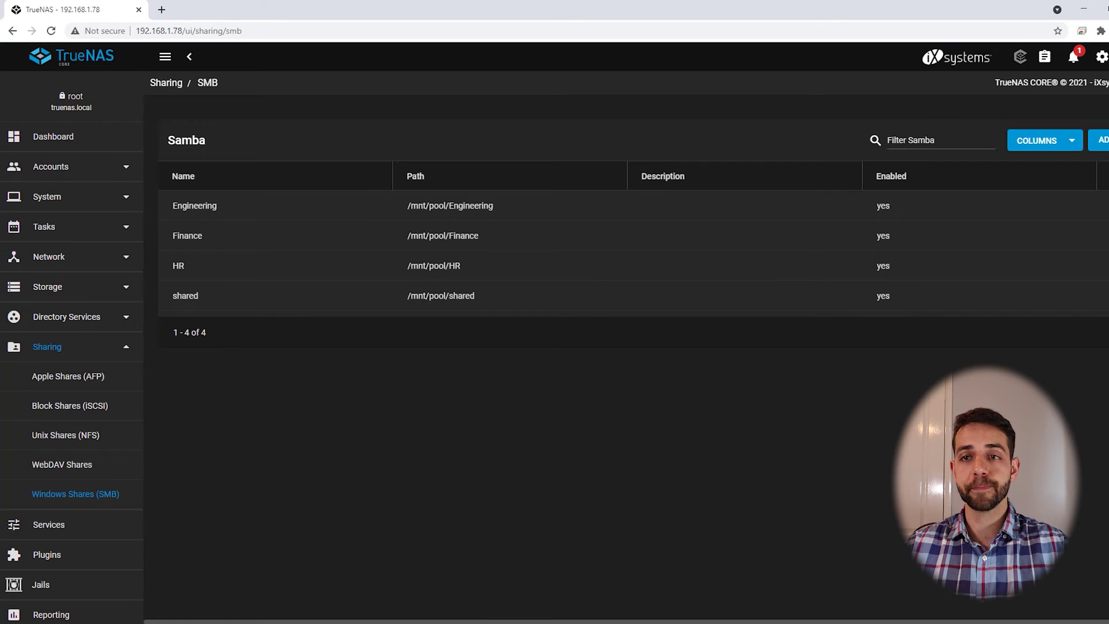
left_click(51, 166)
Step: Open Accounts > Groups and view the engineering group's member list
left_click(45, 197)
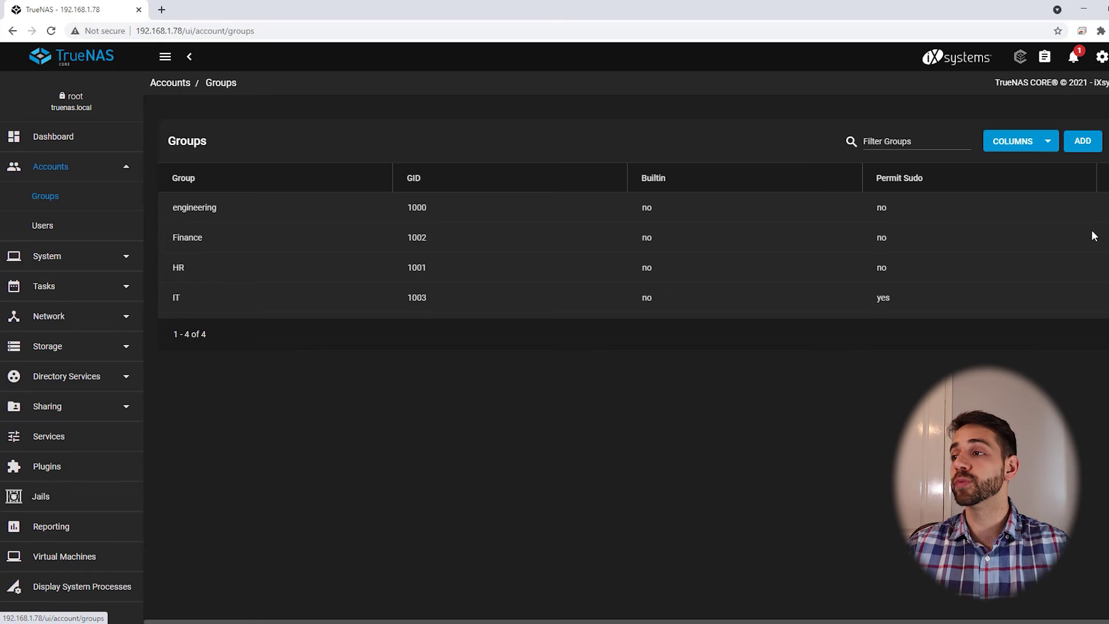
left_click(906, 220)
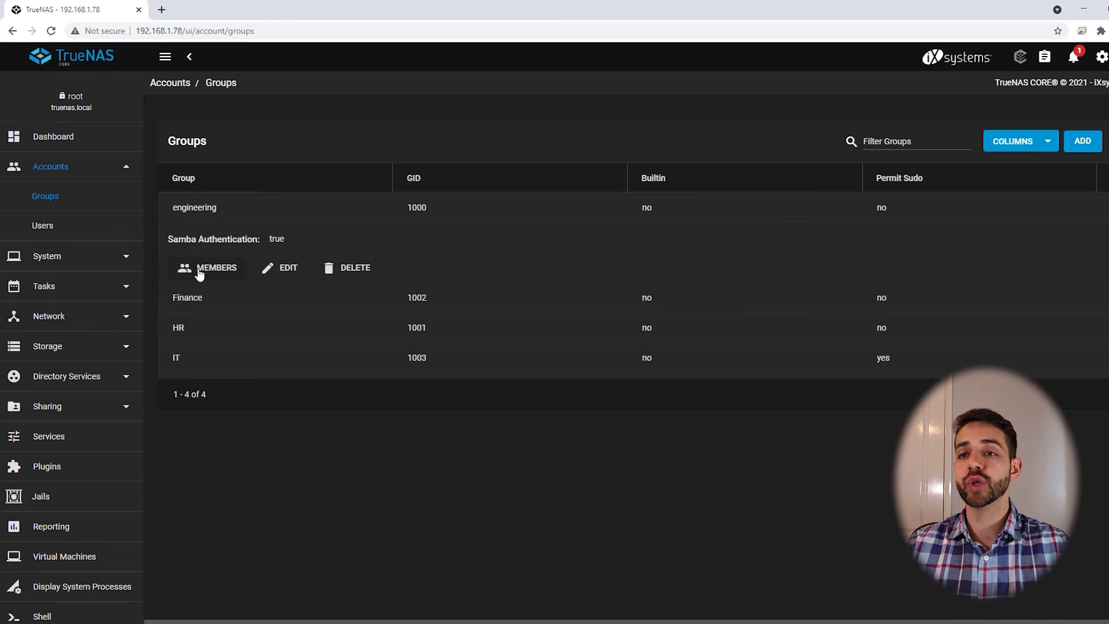
left_click(198, 270)
left_click_drag(718, 217, 716, 218)
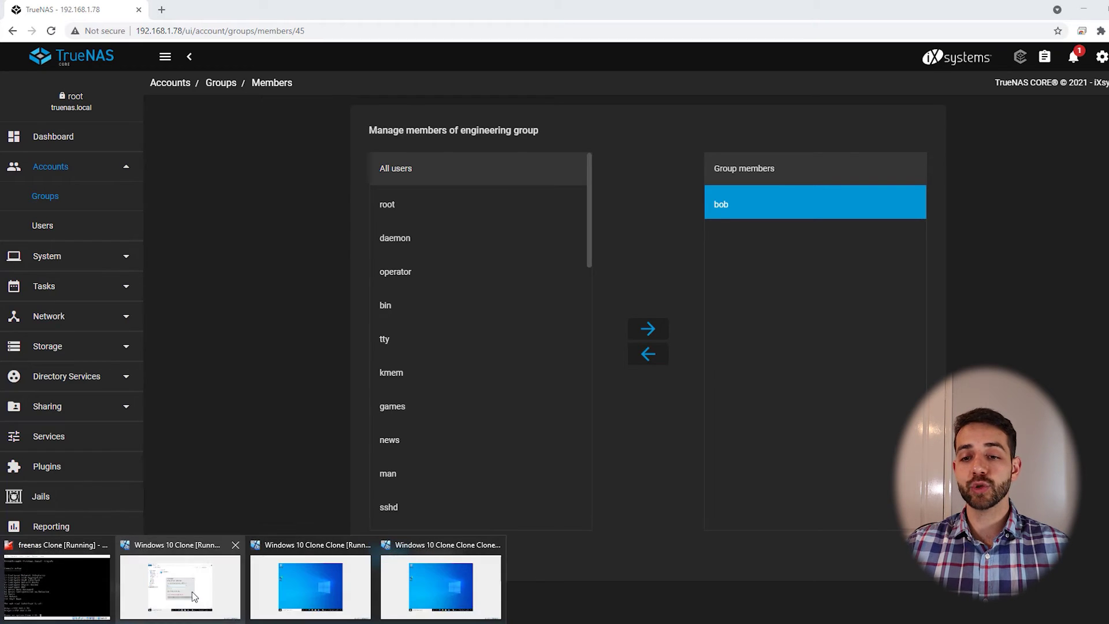
left_click(193, 592)
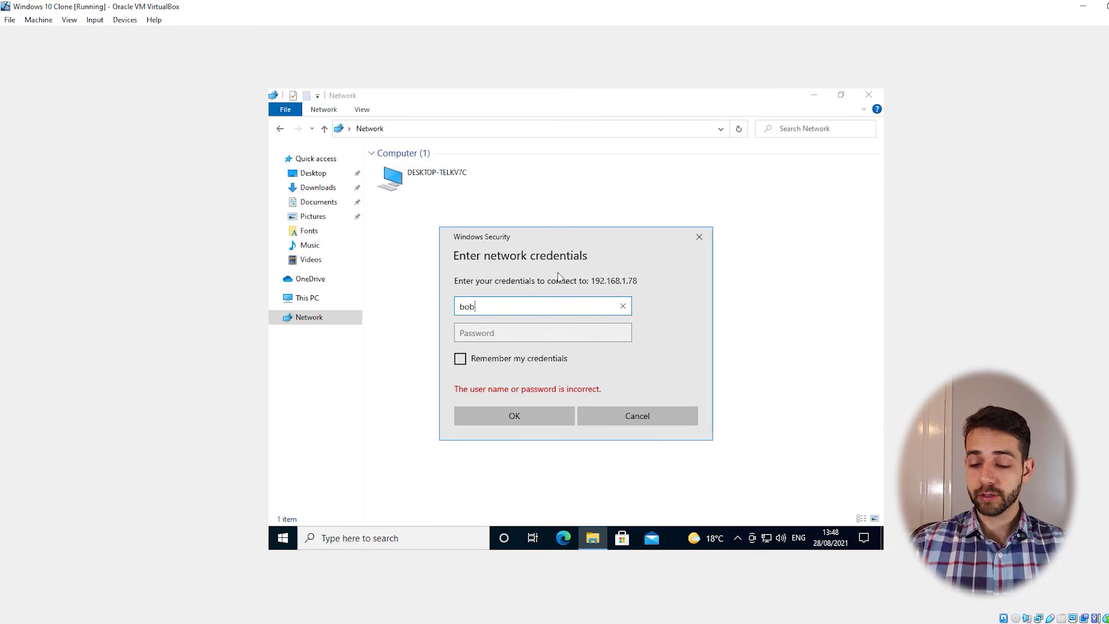
Step: Sign in to the server's network shares with the engineering user's credentials
key("Tab")
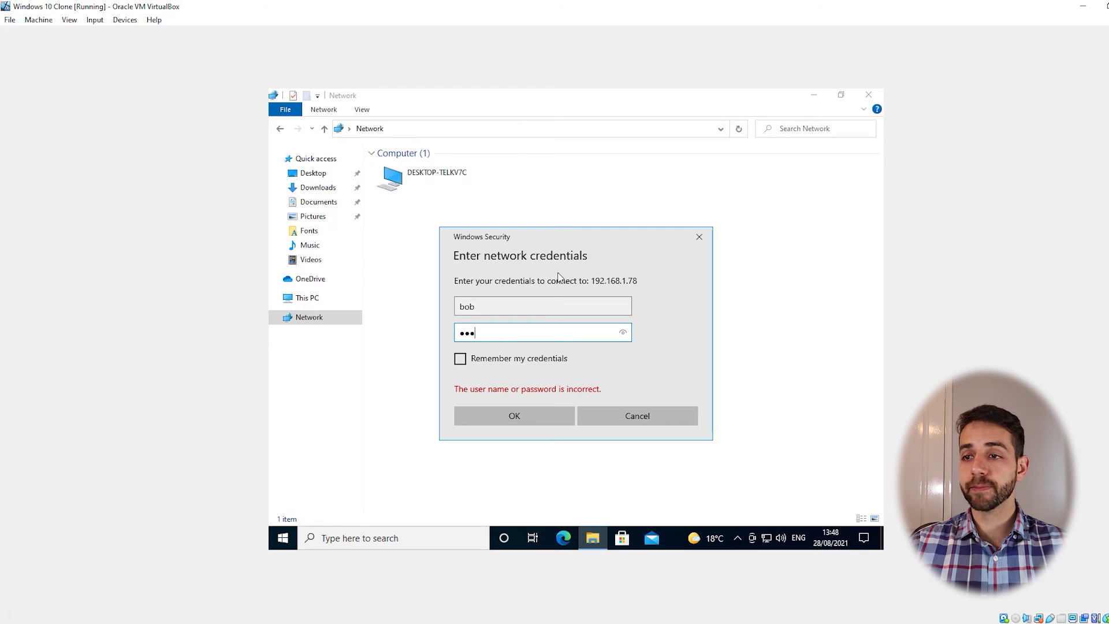
left_click(516, 416)
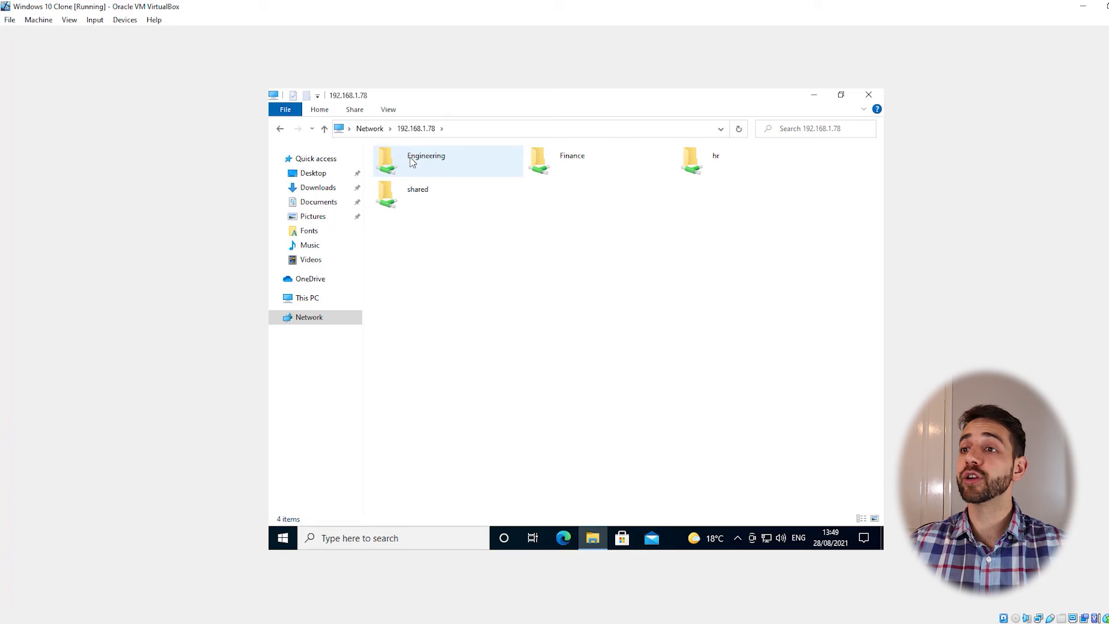
Step: Create a new folder named test1 inside the Engineering share
double_click(453, 167)
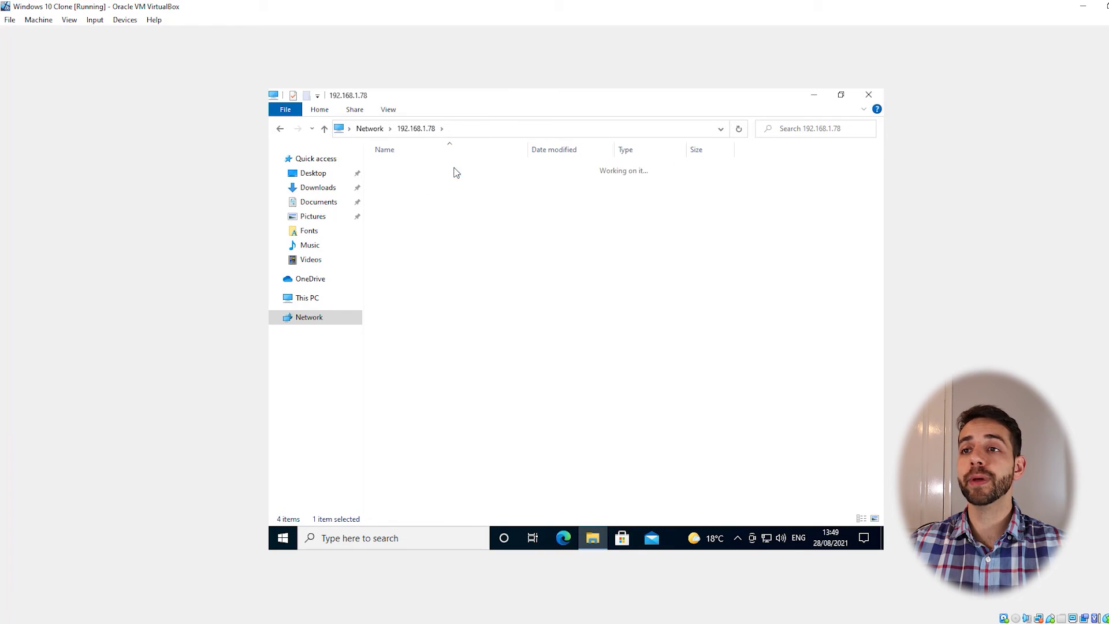
right_click(473, 230)
mouse_move(578, 344)
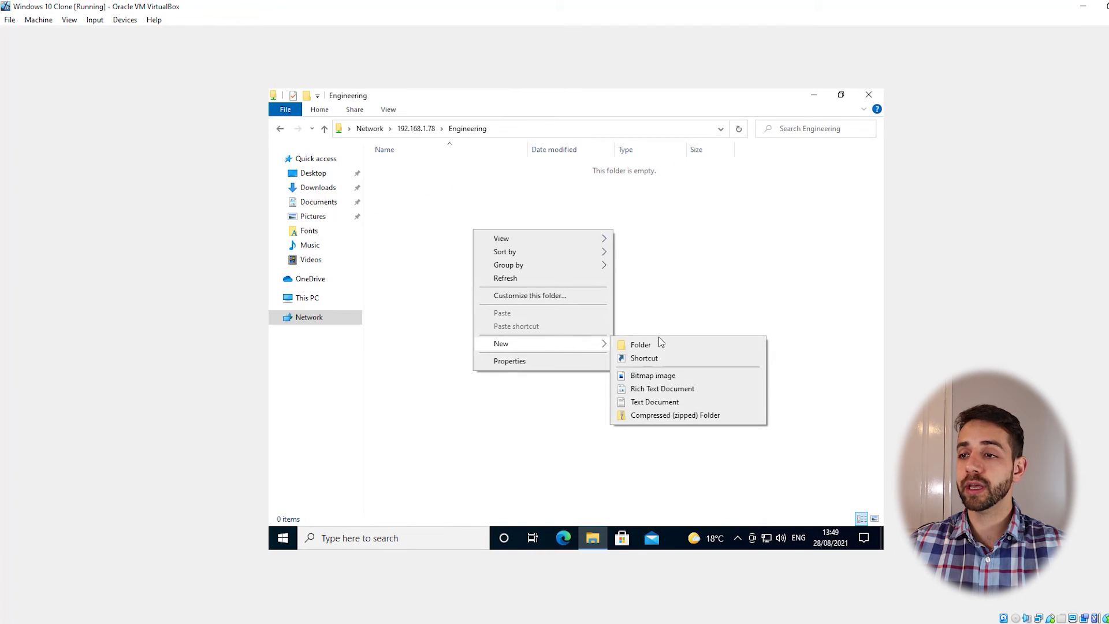
left_click(640, 345)
type("test1")
key("Return")
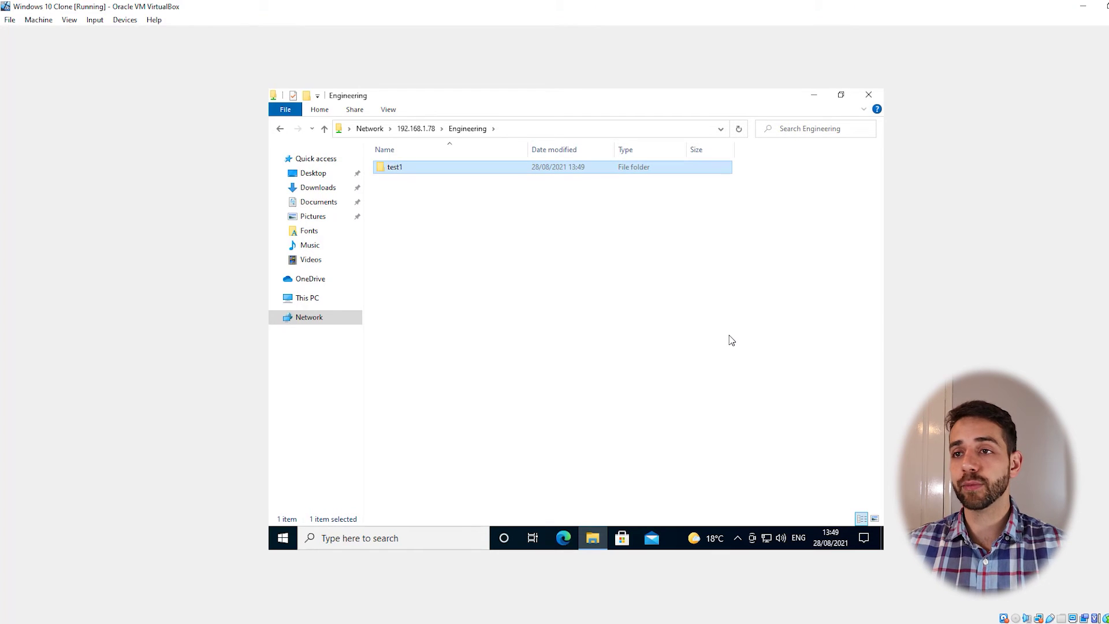
Step: Inspect the Engineering share's Security permissions for CREATOR GROUP without changing anything
right_click(516, 265)
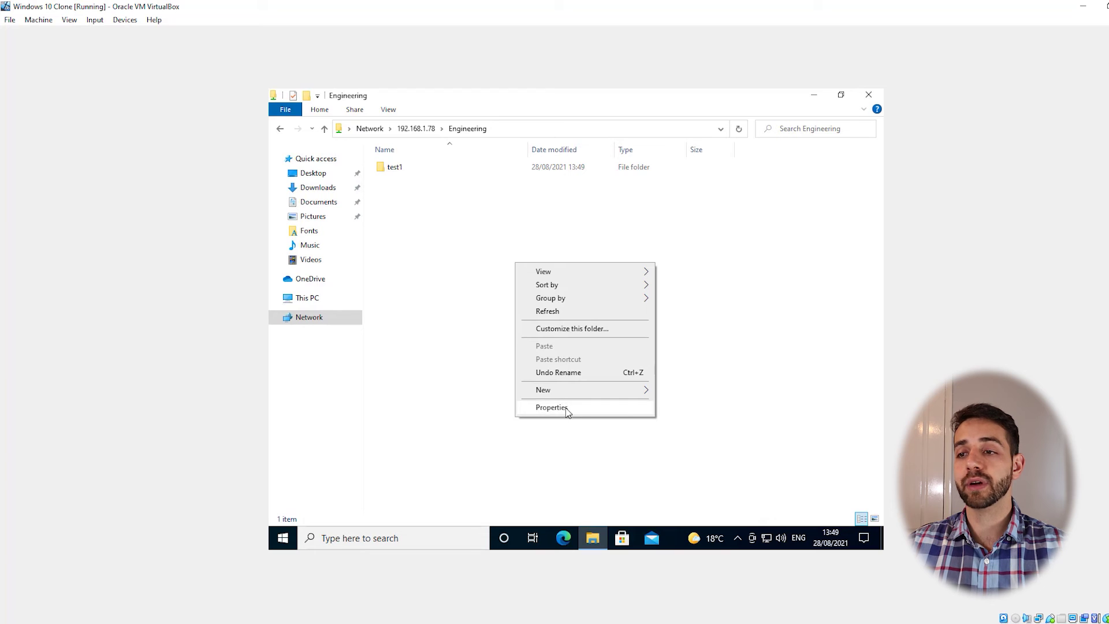
left_click(566, 412)
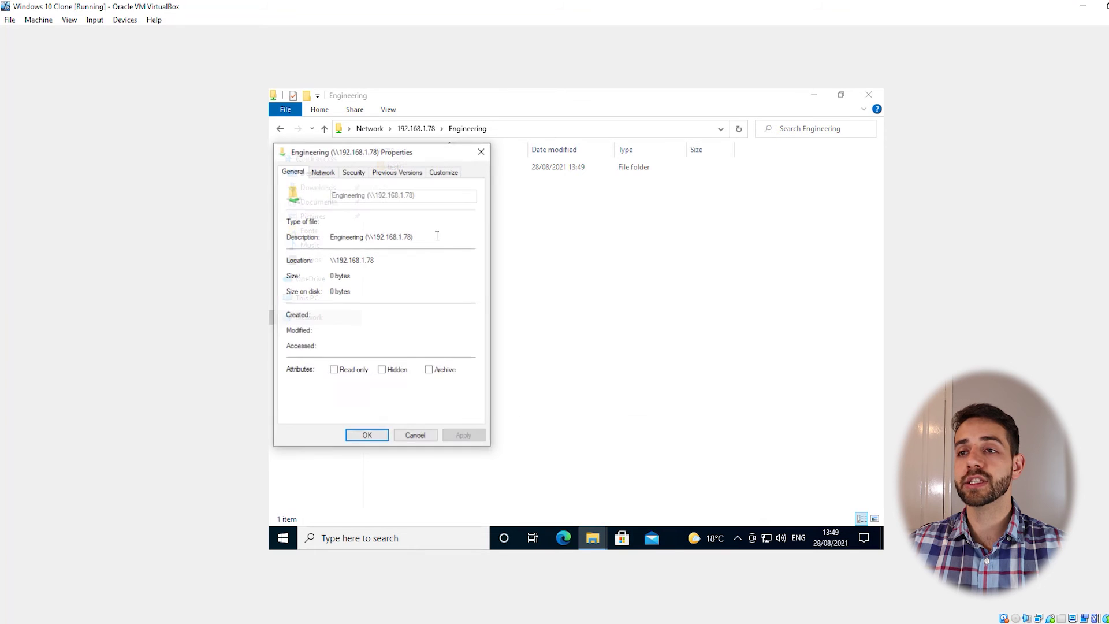
left_click(356, 172)
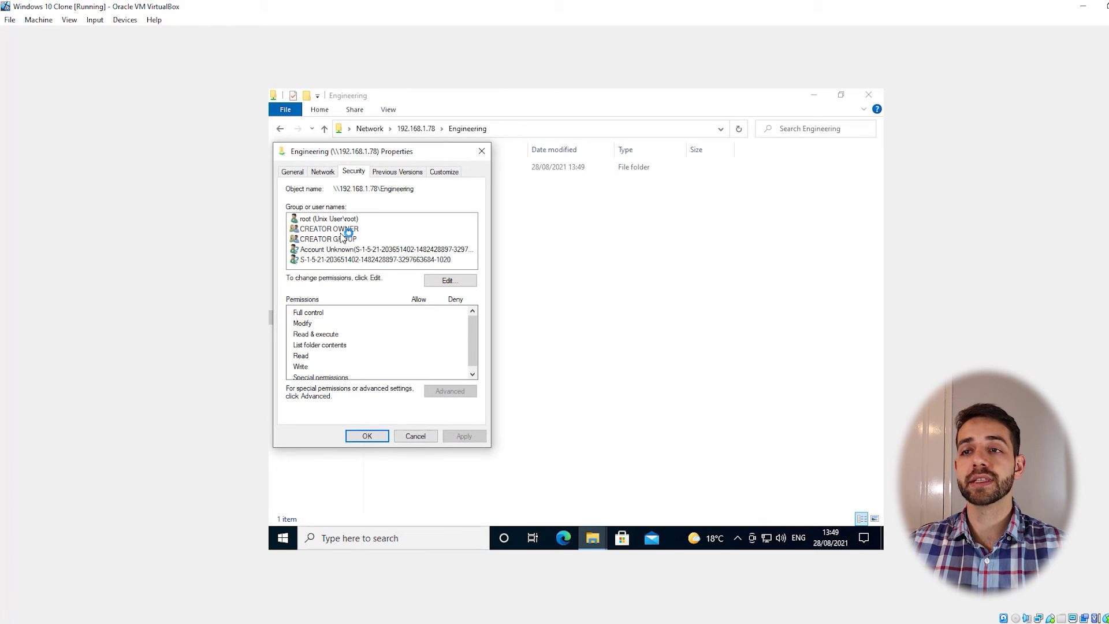
left_click(393, 239)
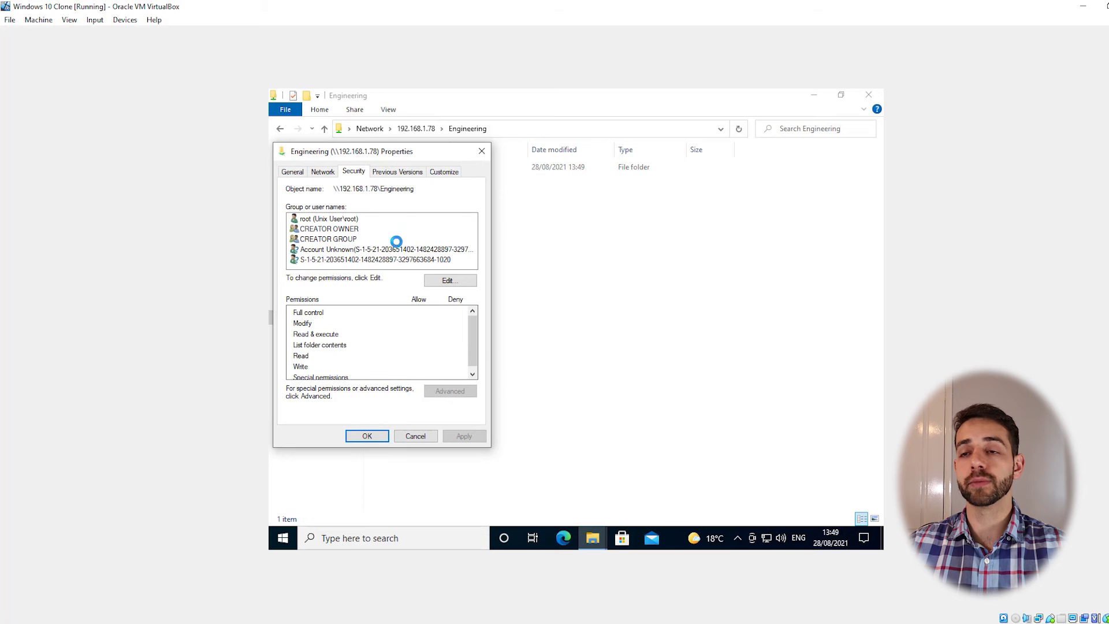
left_click(416, 437)
Step: Confirm the Finance and hr shares both deny access to this user
left_click(419, 129)
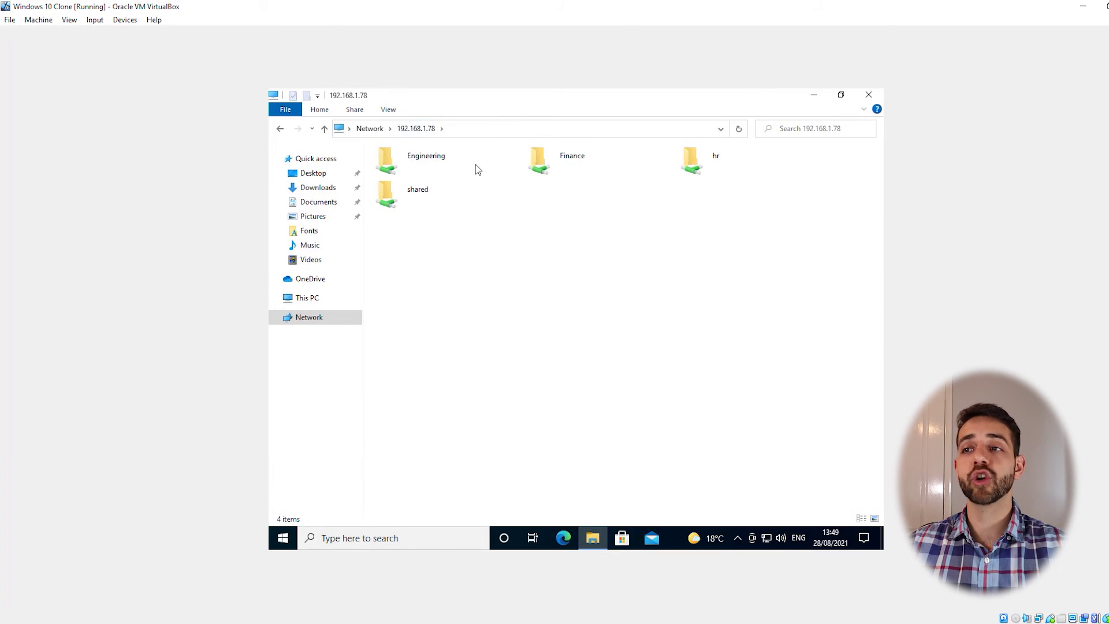
double_click(569, 160)
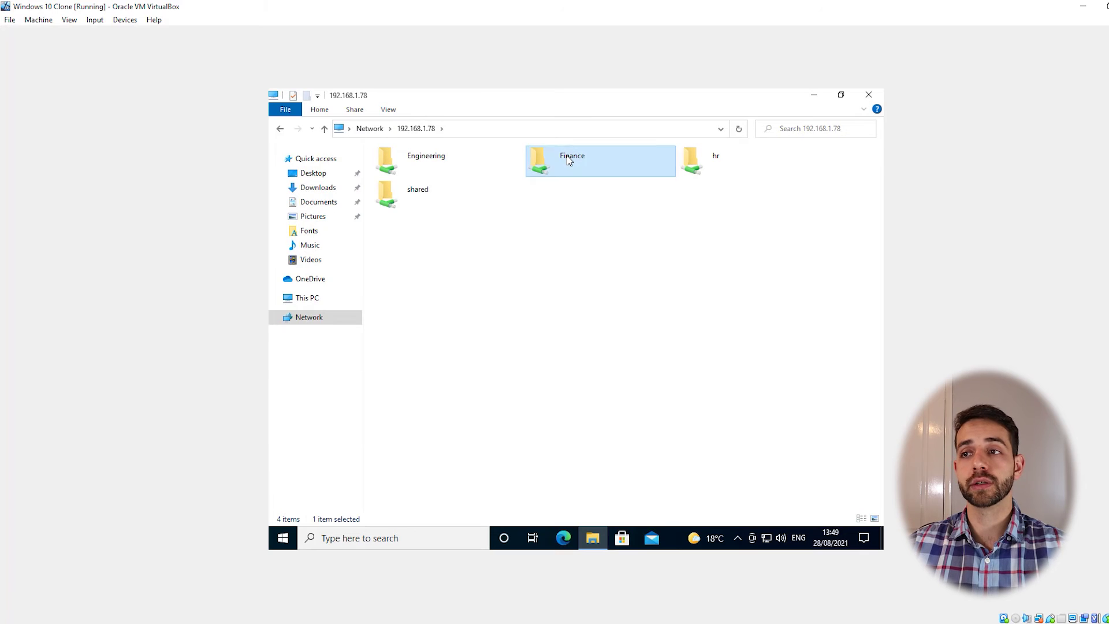
left_click(713, 335)
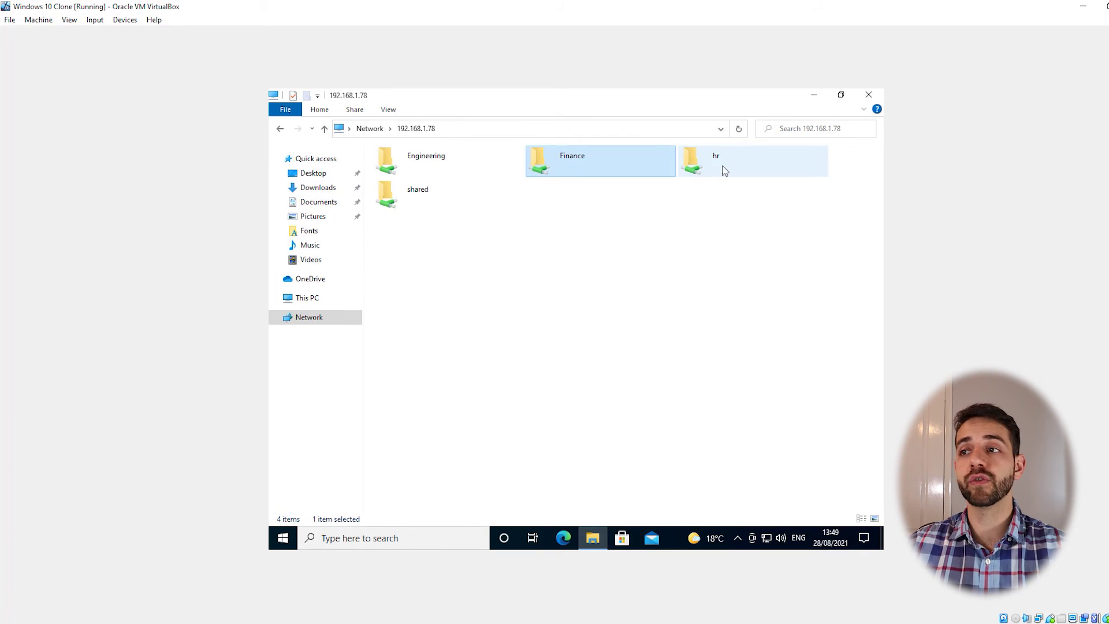
double_click(715, 159)
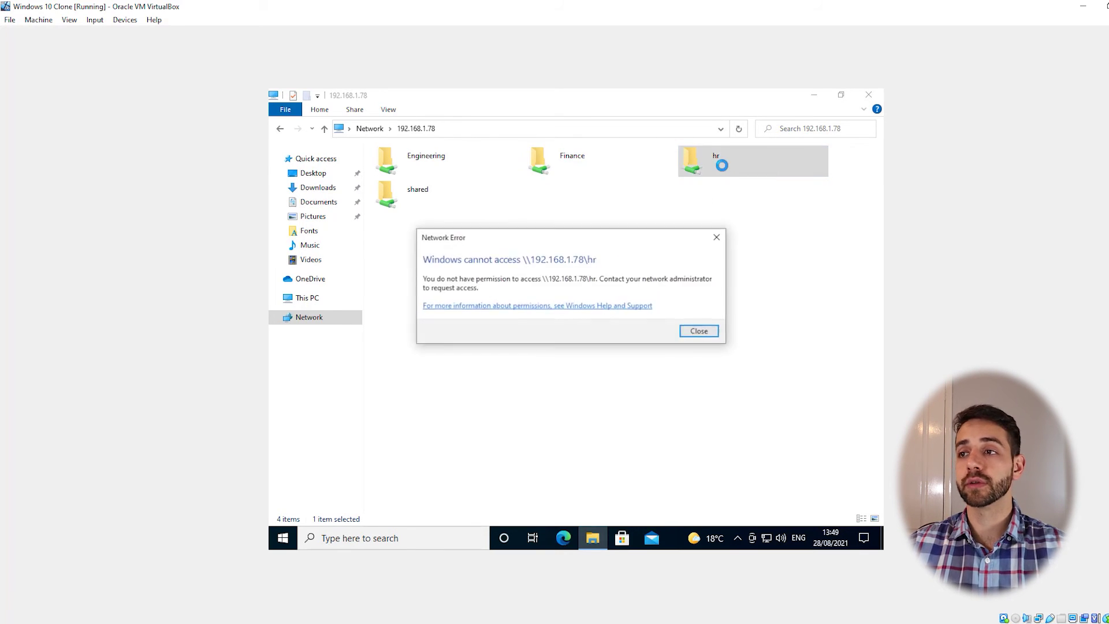
left_click(707, 331)
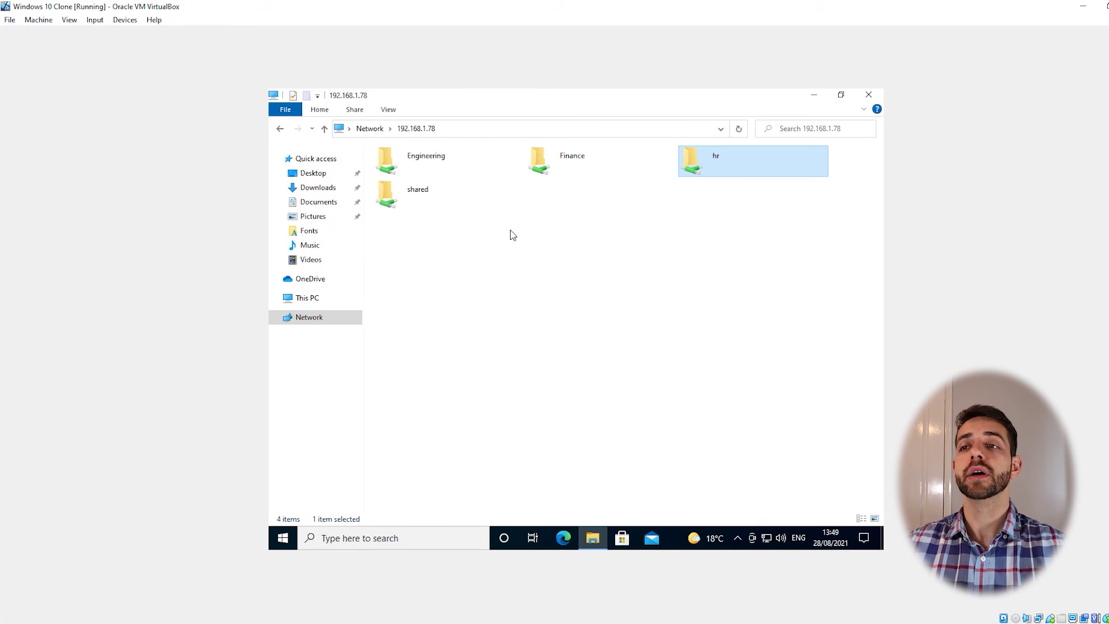
Step: Create a new folder named test inside the shared share
double_click(405, 207)
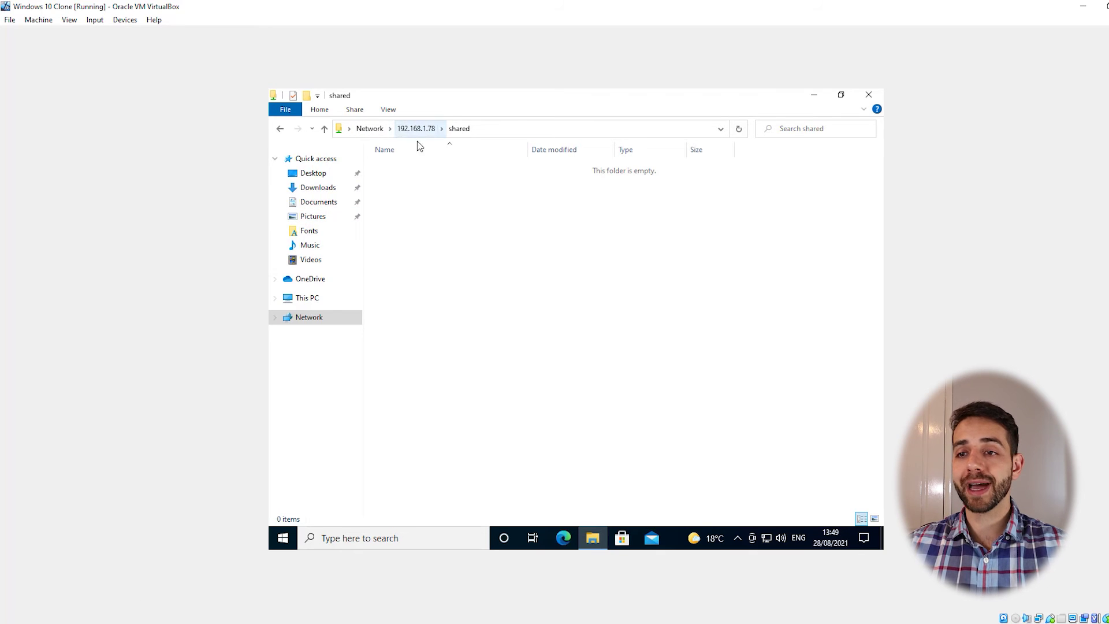
right_click(459, 355)
mouse_move(535, 484)
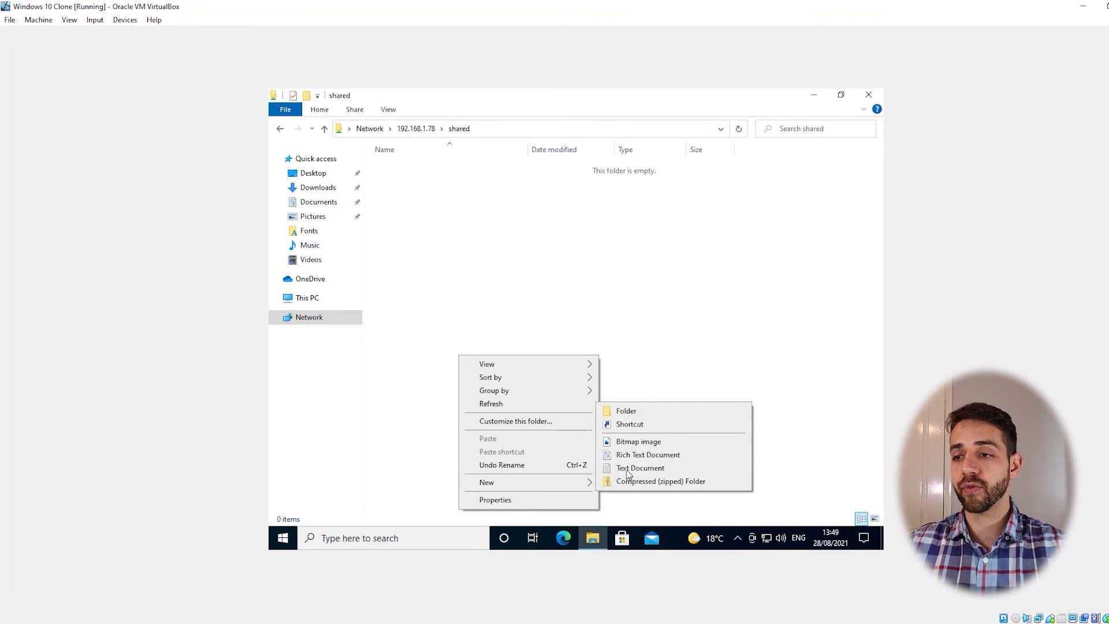
left_click(656, 411)
type("test")
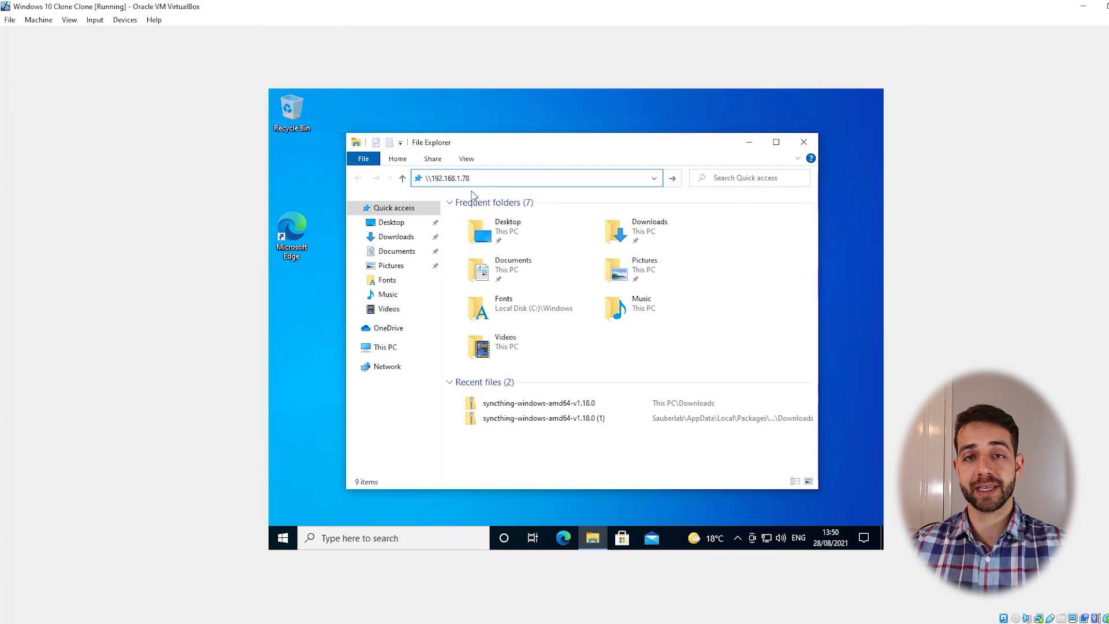
key("Return")
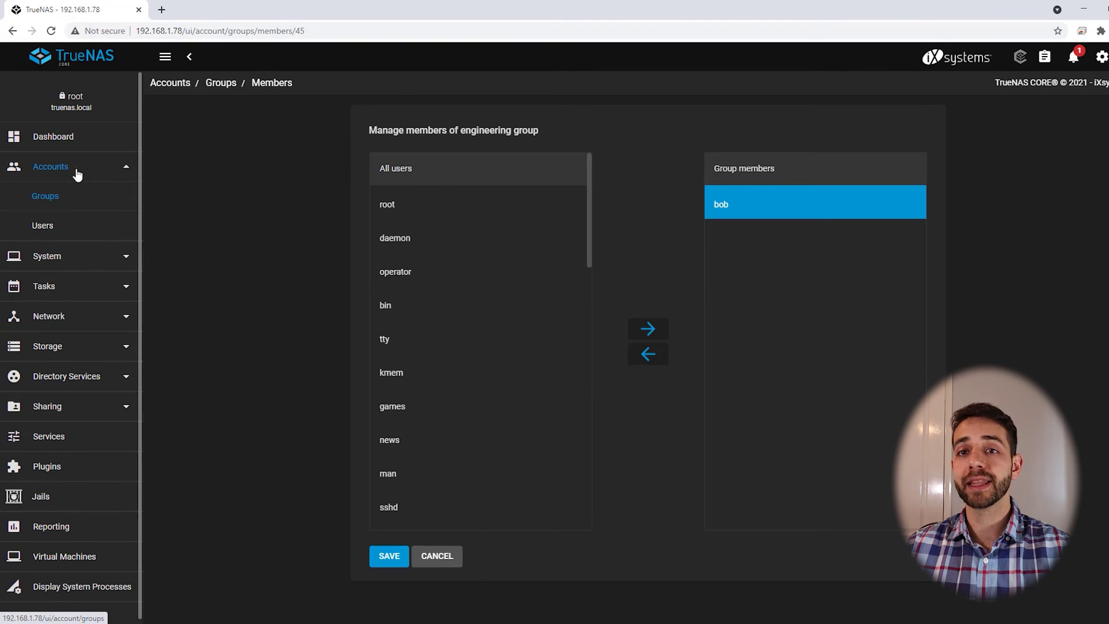
Step: View the Finance group's members, then enter the finance account's user name at the Windows prompt
left_click(56, 199)
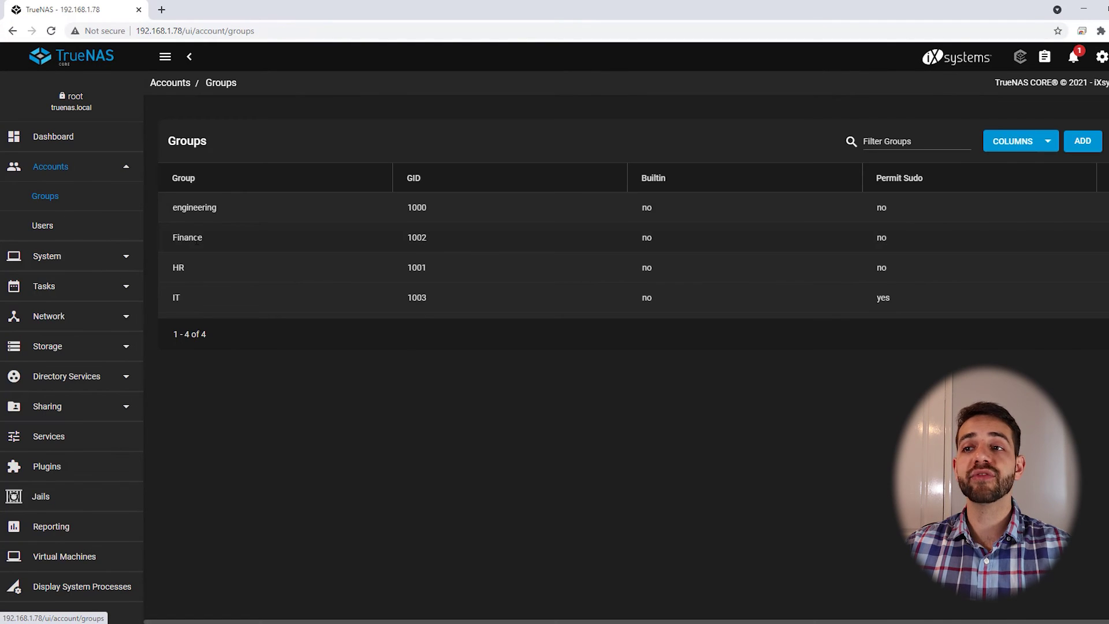
left_click(323, 237)
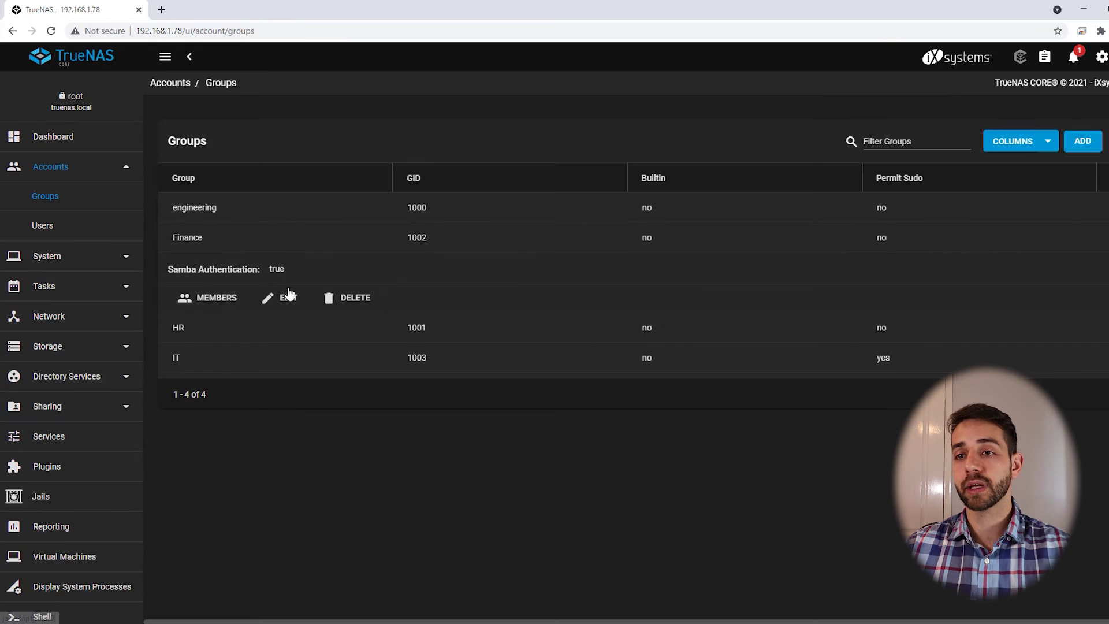
left_click(213, 299)
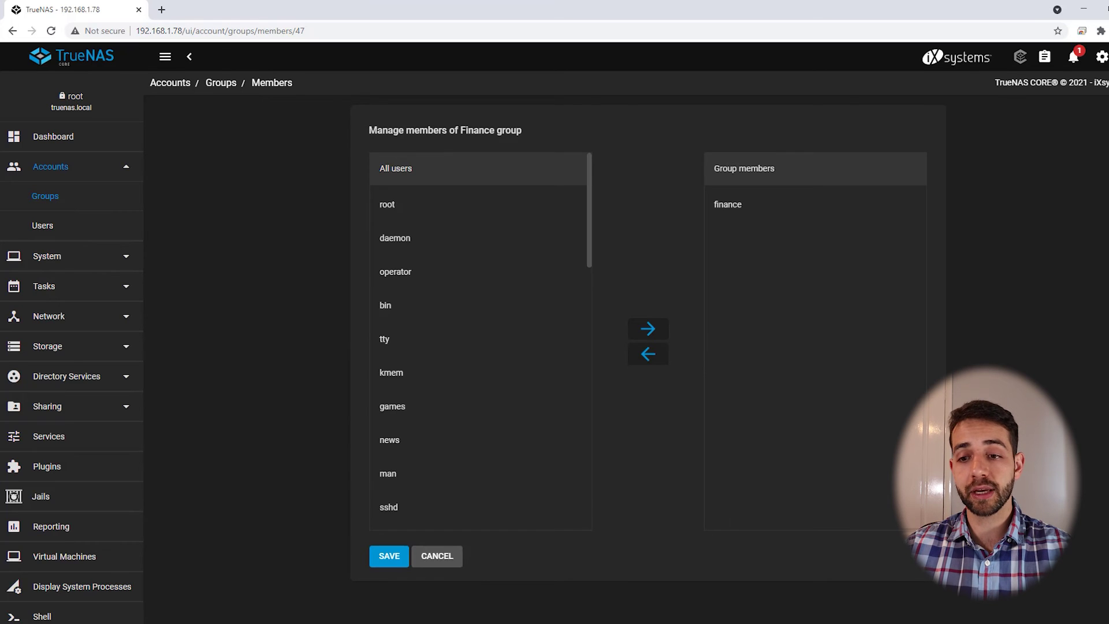
left_click(295, 600)
type("finace")
Step: Complete the finance user's network sign-in with its password
left_click(589, 334)
type("password")
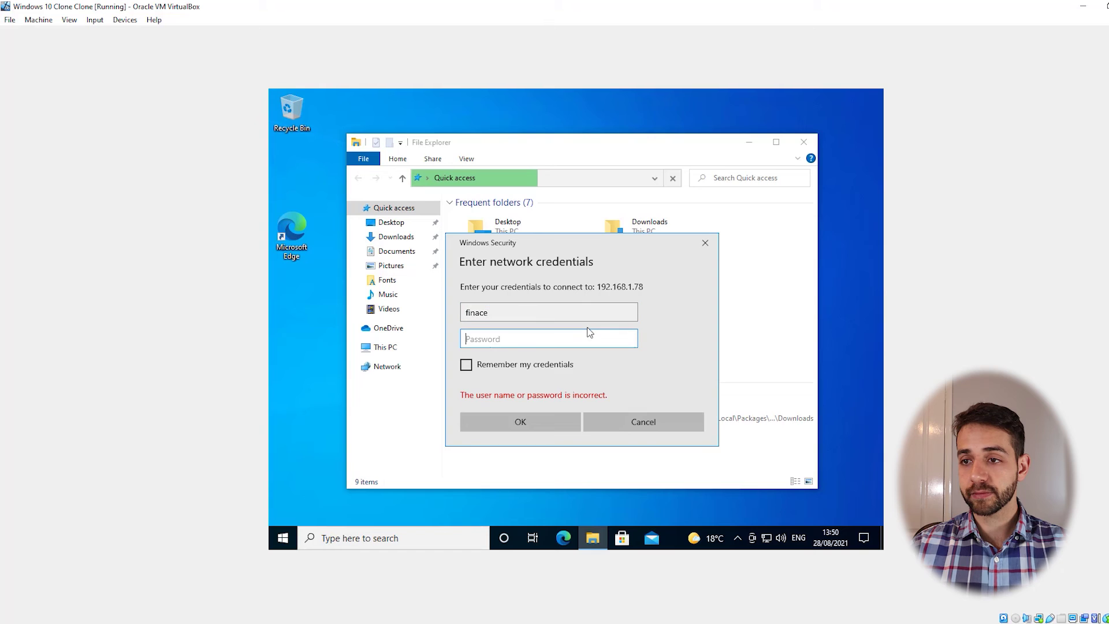
key("Return")
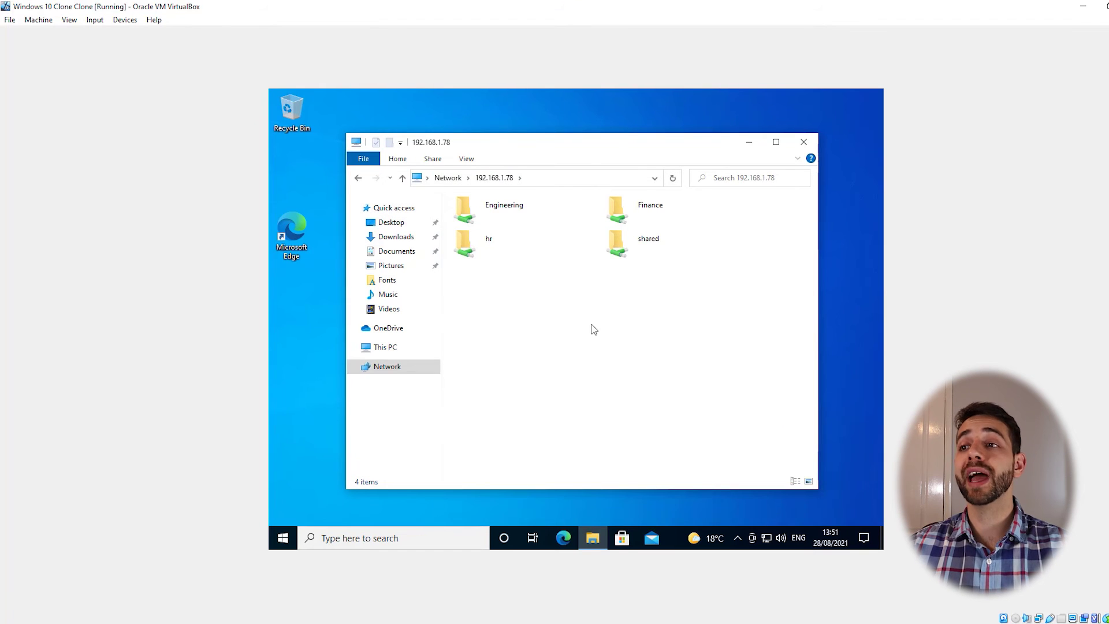
Step: Create a new folder named test inside the Finance share
double_click(631, 216)
right_click(555, 281)
mouse_move(610, 396)
left_click(772, 405)
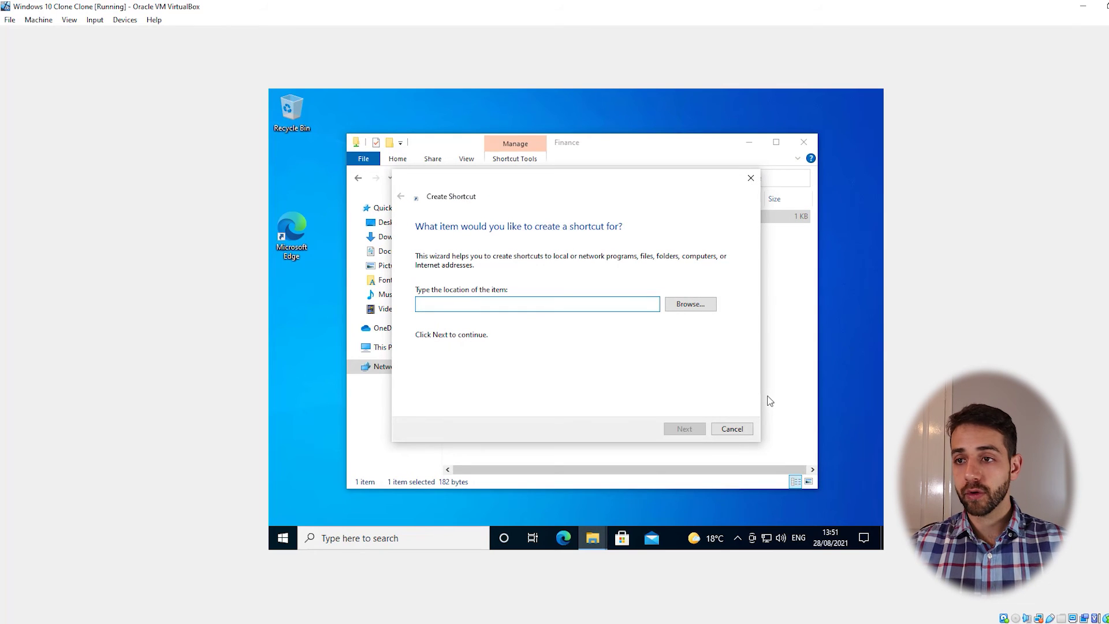
key("Escape")
right_click(650, 357)
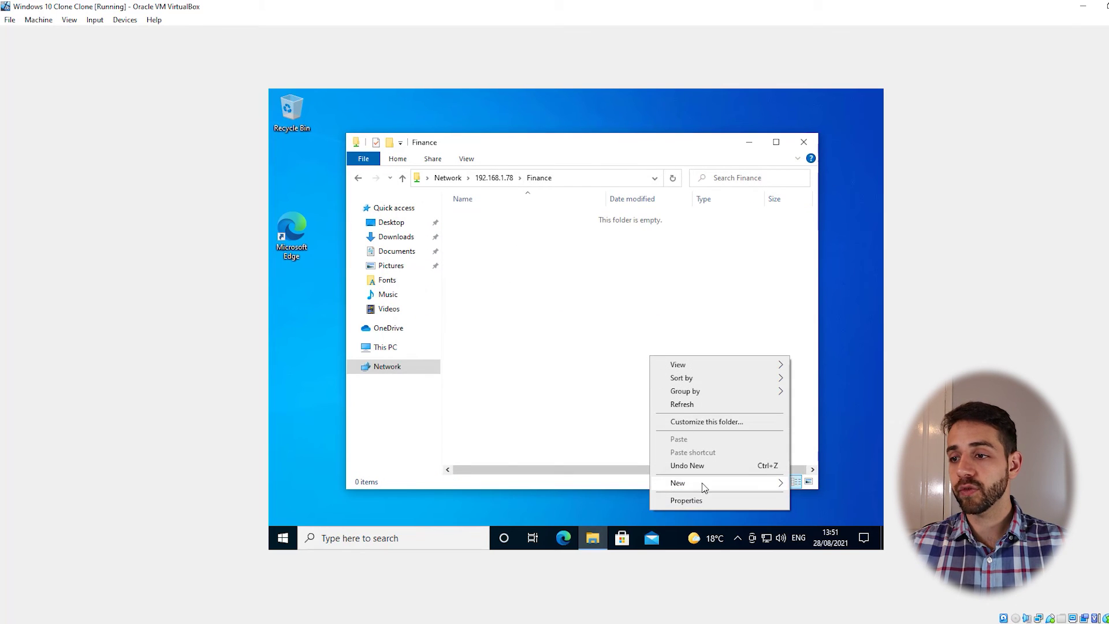
mouse_move(704, 488)
left_click(523, 411)
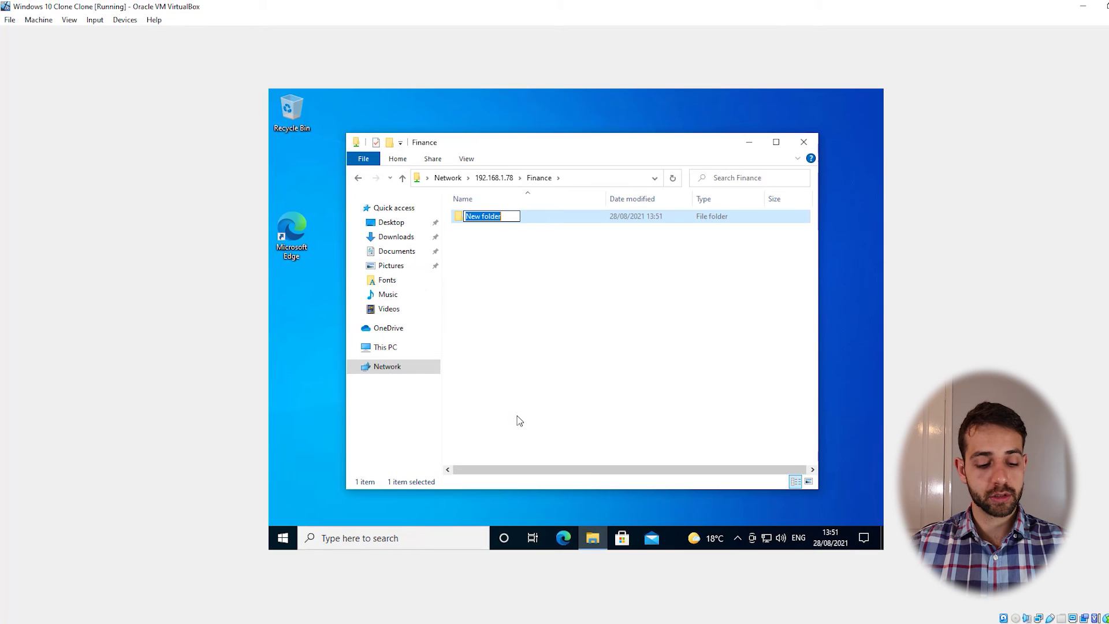
type("finan")
key("BackSpace")
key("BackSpace")
key("BackSpace")
key("BackSpace")
key("BackSpace")
type("test")
key("Return")
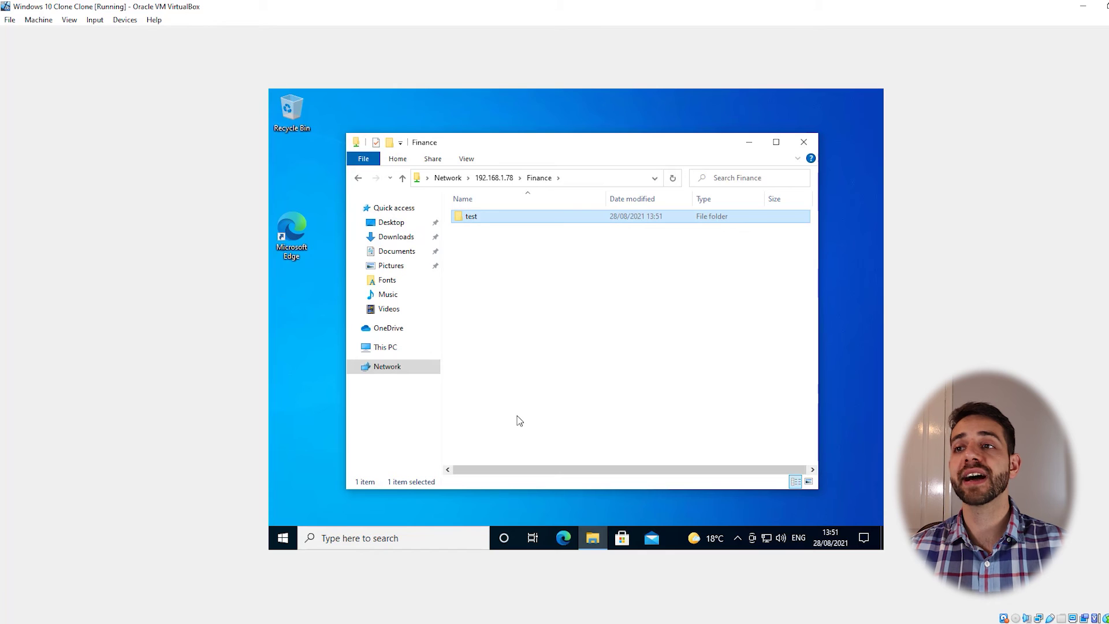
Step: Confirm the Engineering and hr shares both deny access to the finance user
left_click(495, 179)
double_click(488, 206)
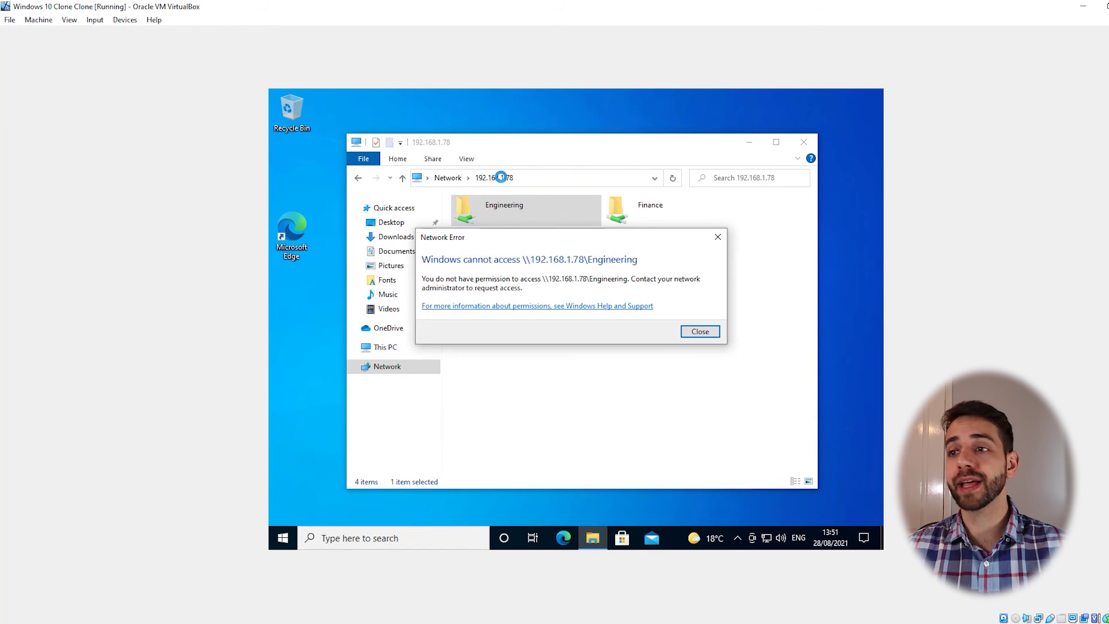
key("Escape")
double_click(513, 250)
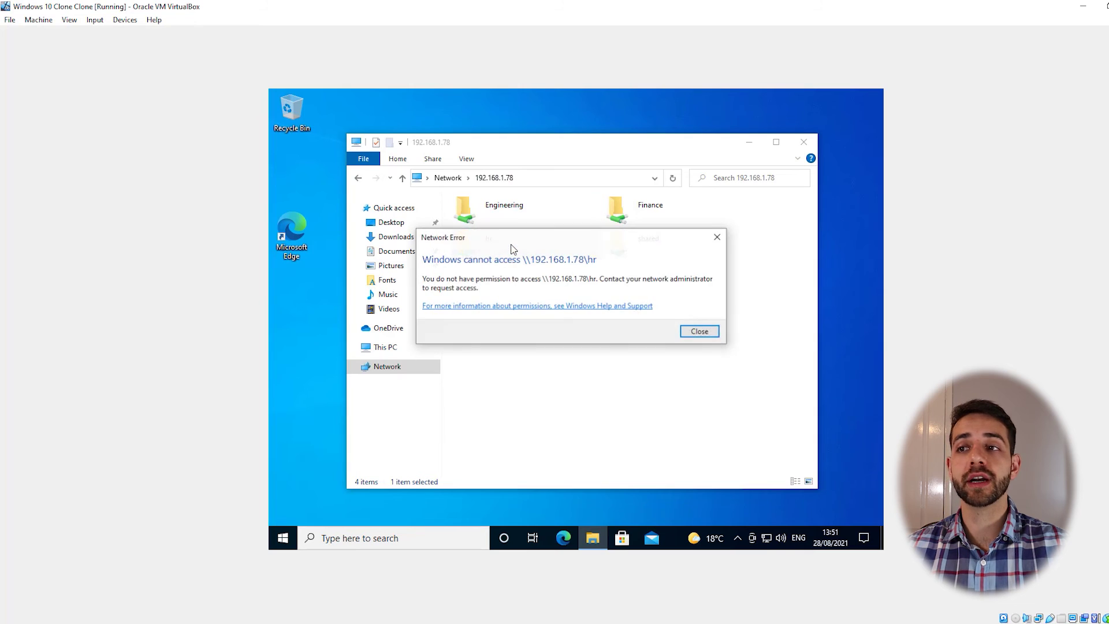
key("Escape")
Step: Create a new folder named test1 inside the shared share
double_click(628, 240)
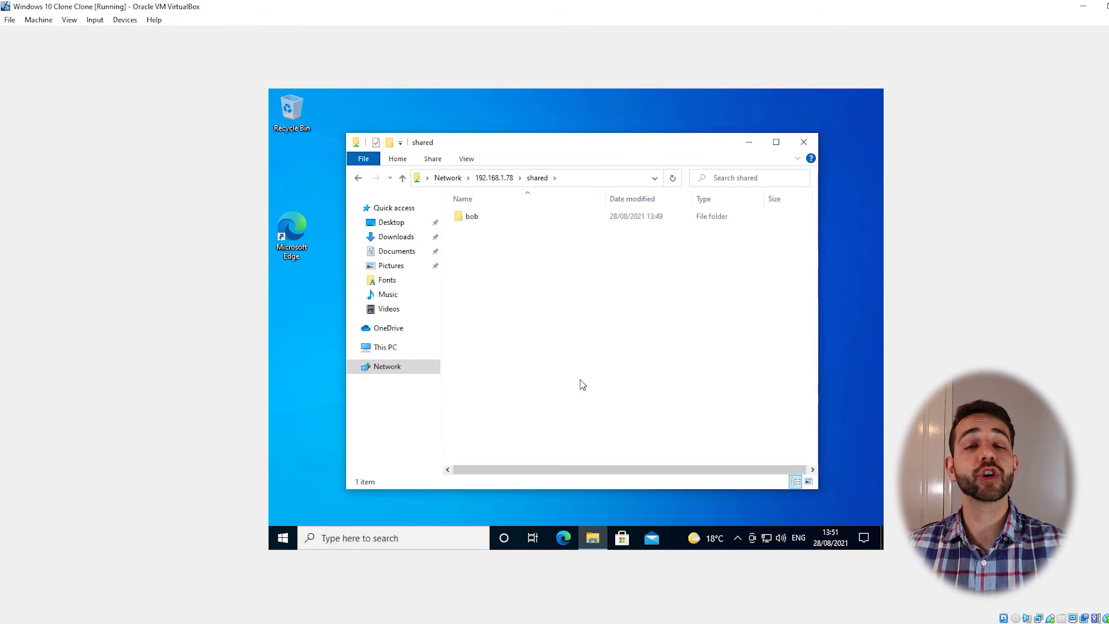
right_click(549, 333)
mouse_move(648, 458)
left_click(699, 459)
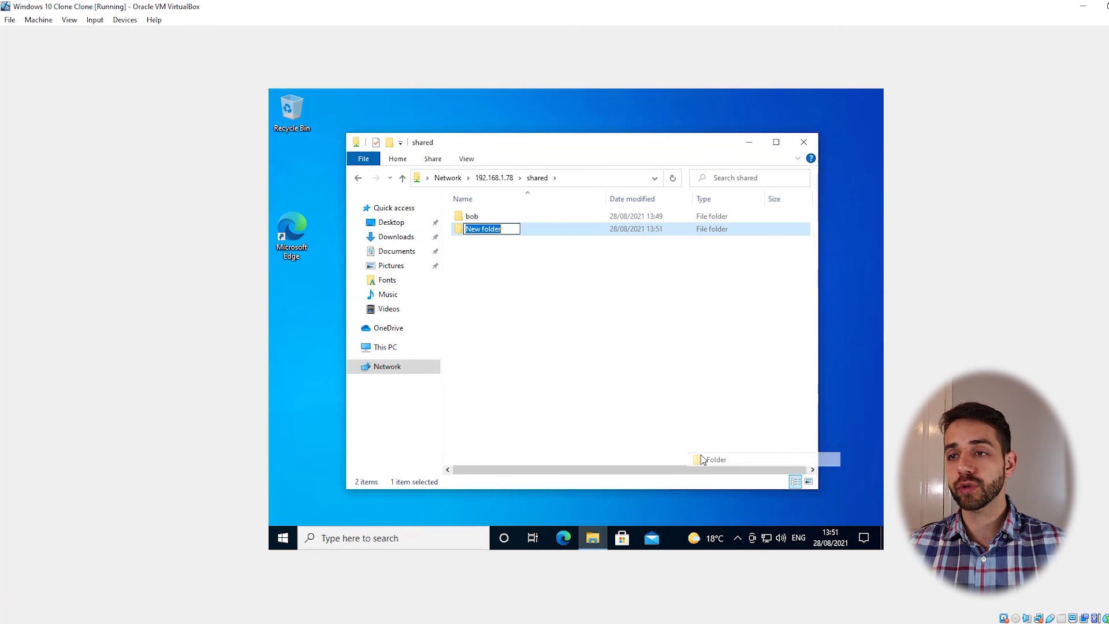
type("test1")
key("Return")
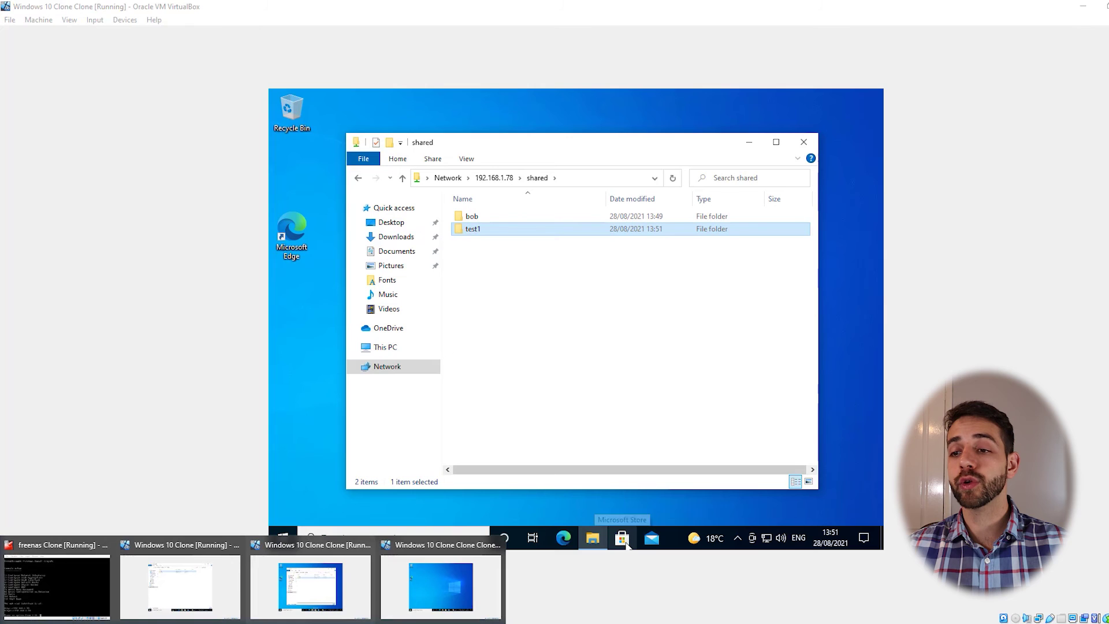
left_click(430, 584)
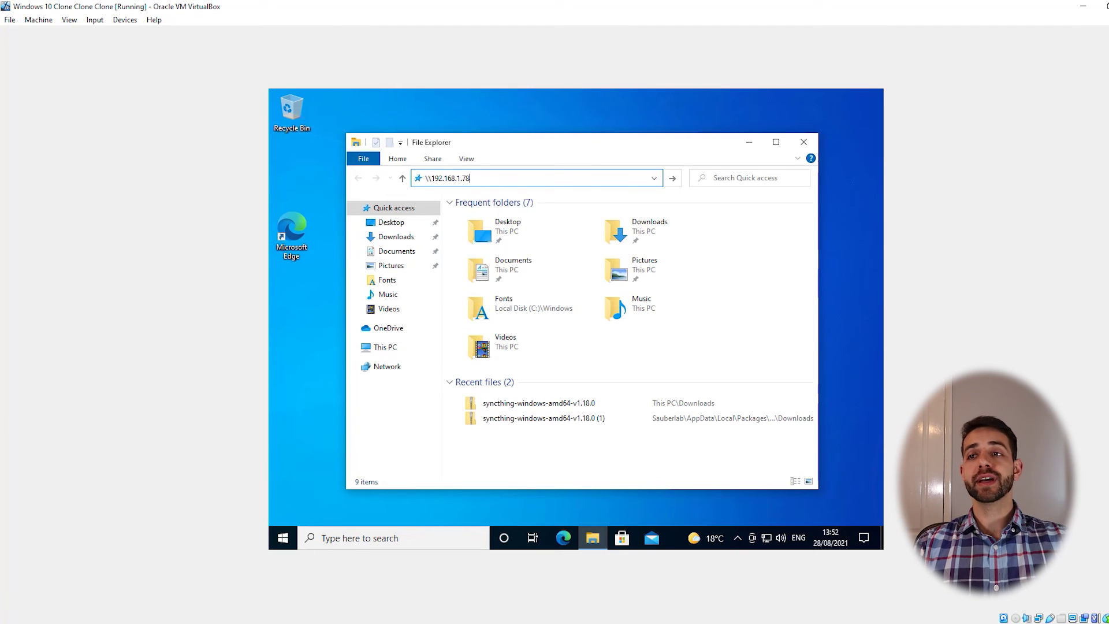
Step: Connect to \\192.168.1.78 and sign in with the other user's credentials
key("Return")
type("alan")
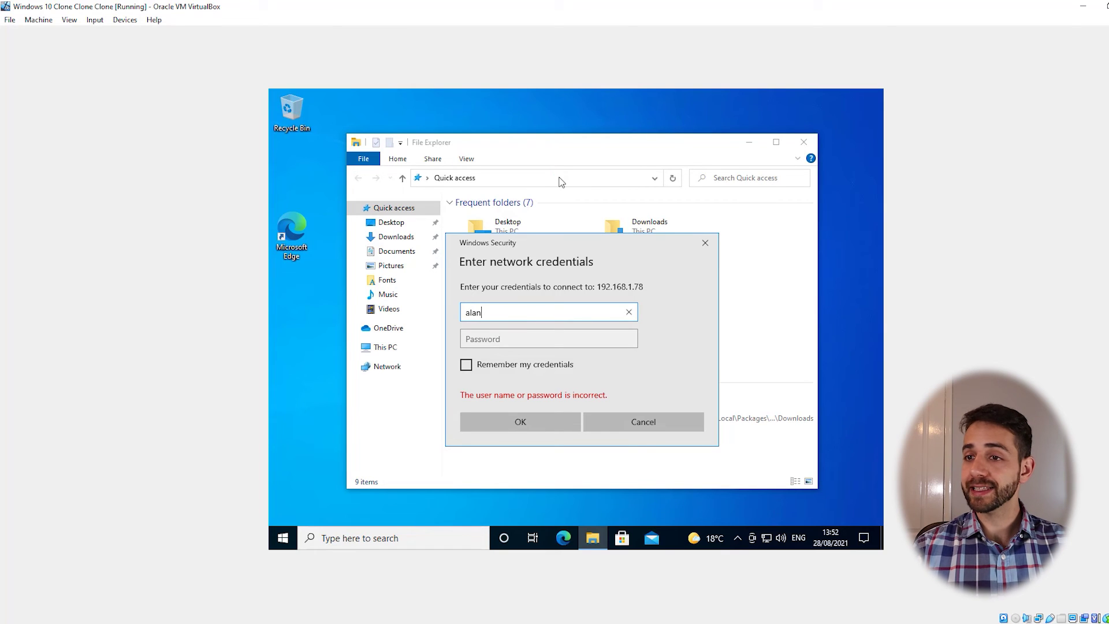
key("Tab")
type("password")
key("Return")
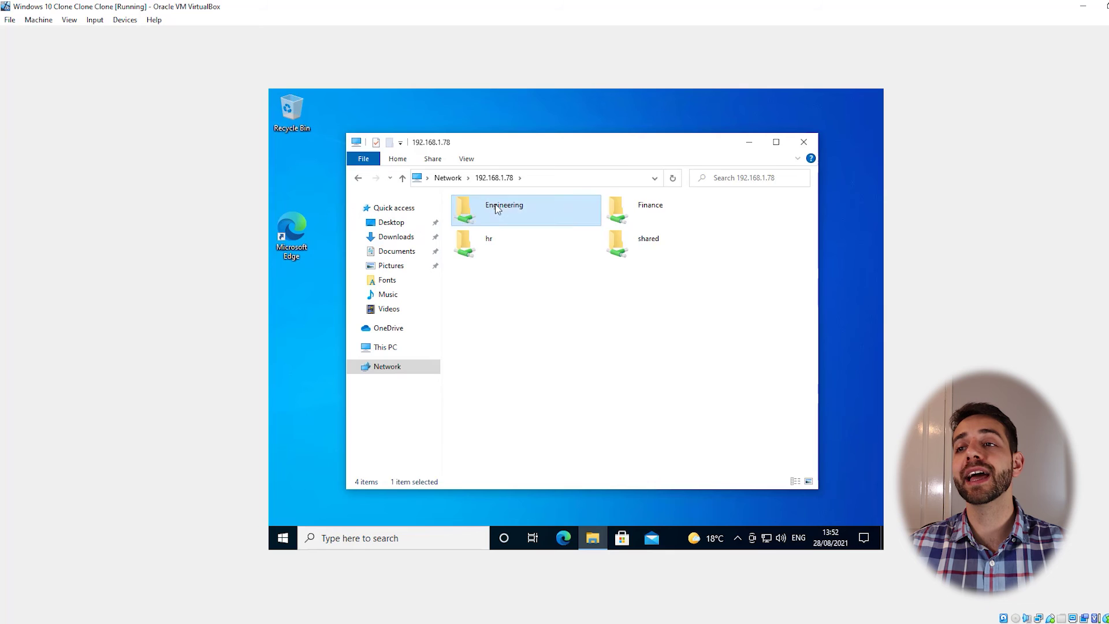
Step: Browse the Engineering and Finance shares, then create folder test in shared
double_click(497, 209)
left_click(503, 177)
double_click(644, 217)
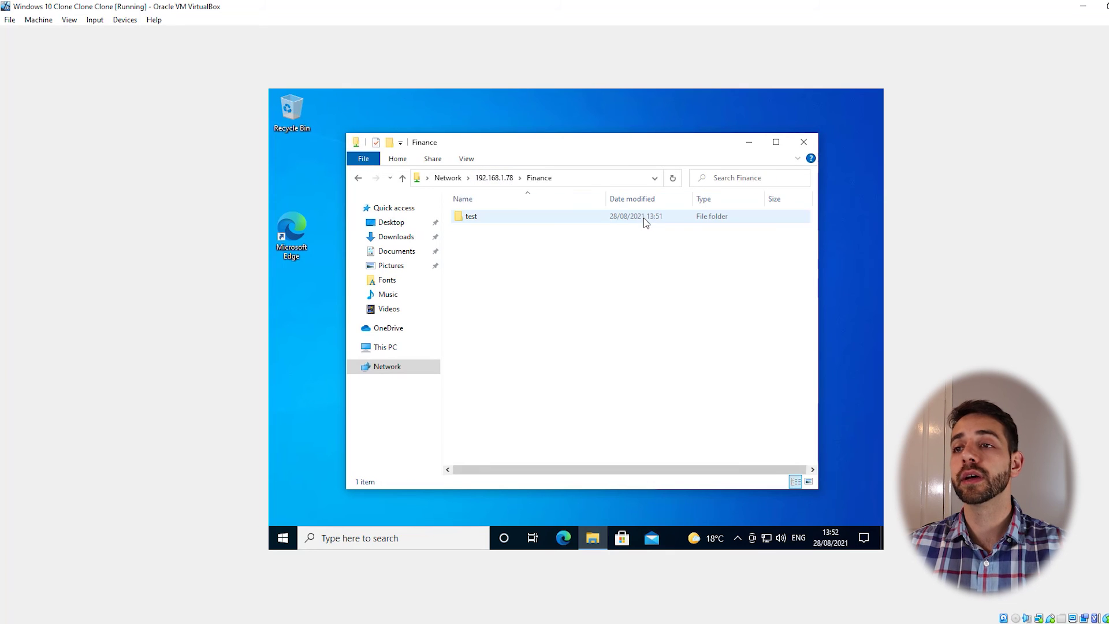
left_click(511, 178)
double_click(643, 239)
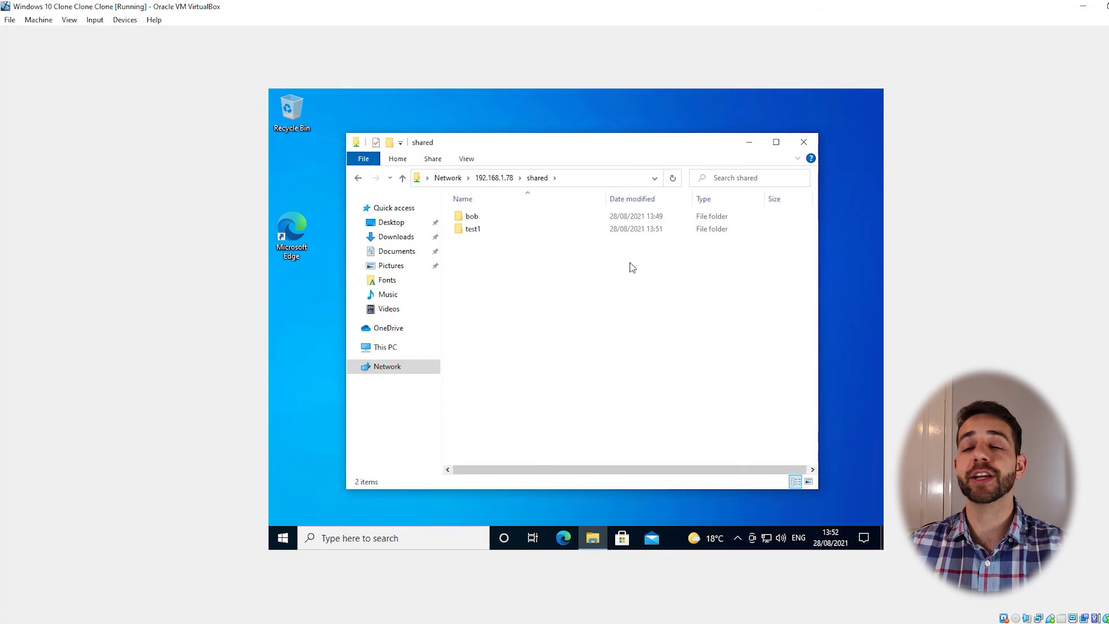
right_click(610, 294)
mouse_move(623, 402)
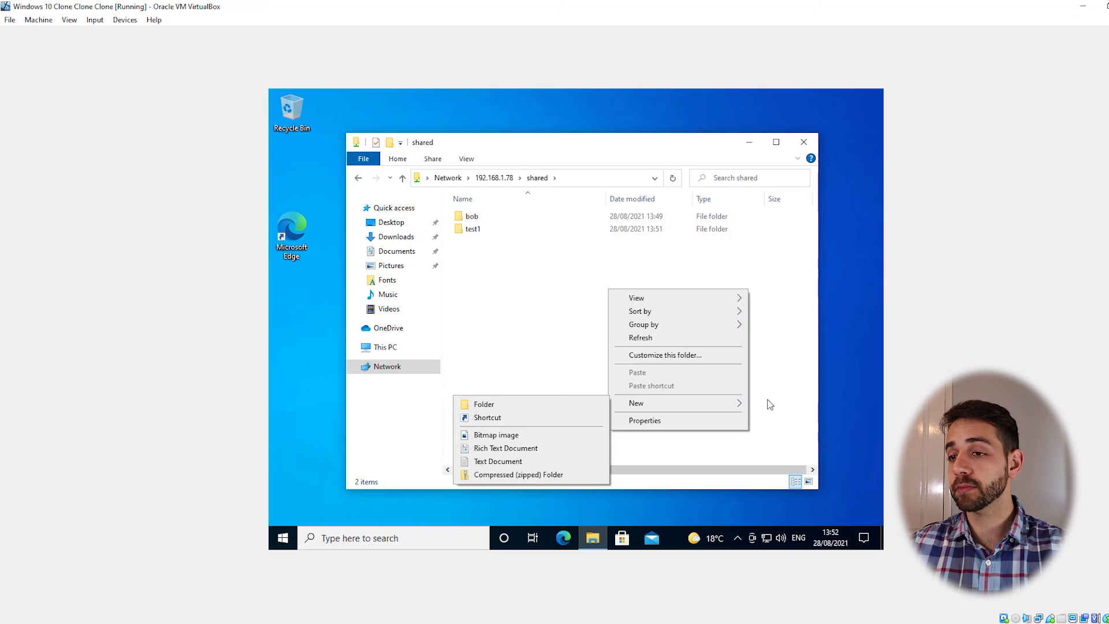
left_click(565, 401)
type("test")
key("Return")
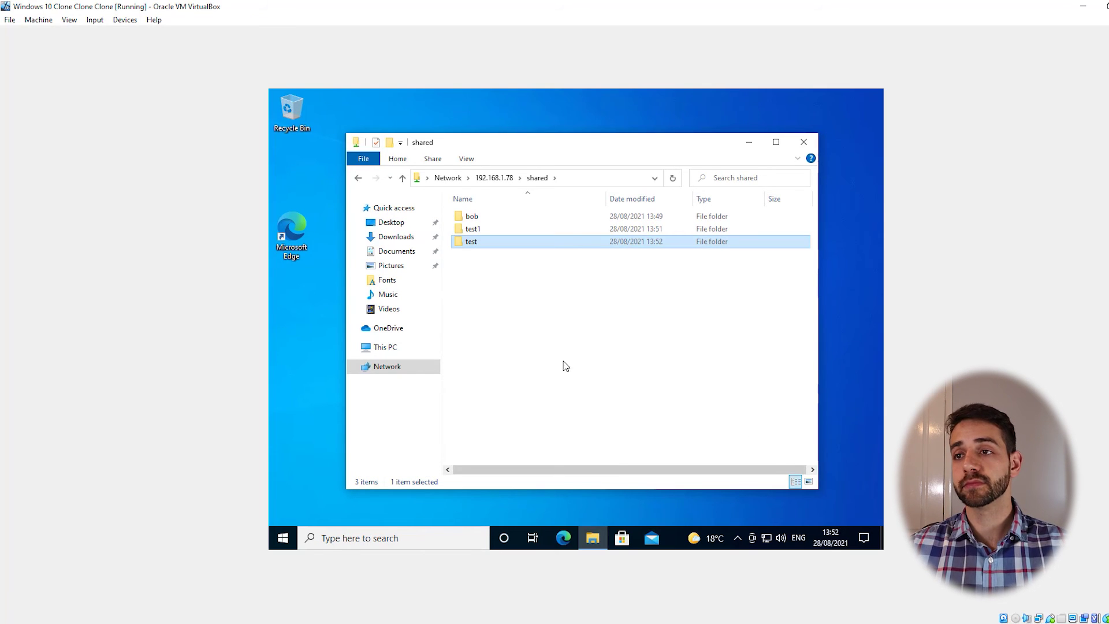
Step: Create a folder named test inside the Engineering share
left_click(496, 178)
double_click(508, 212)
right_click(515, 218)
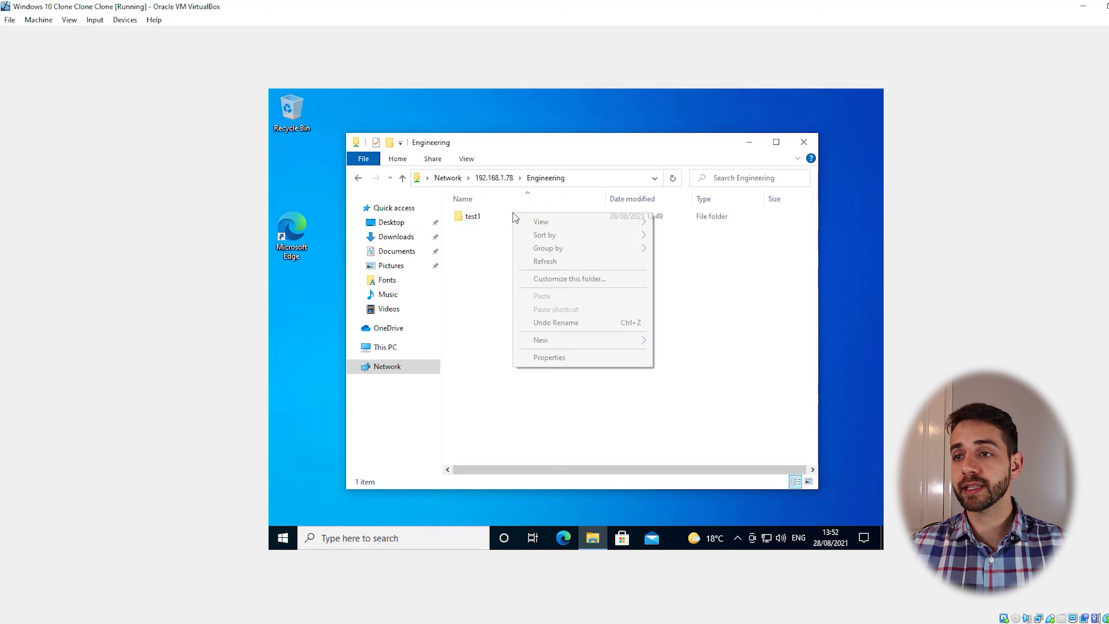
right_click(474, 256)
mouse_move(518, 383)
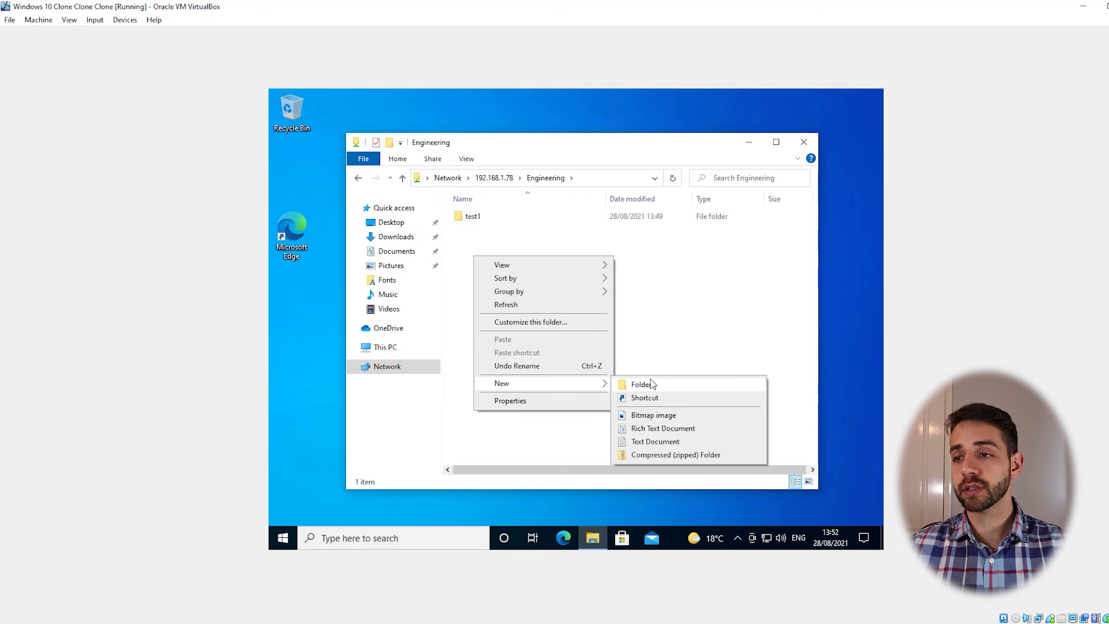
left_click(643, 384)
type("test")
key("Return")
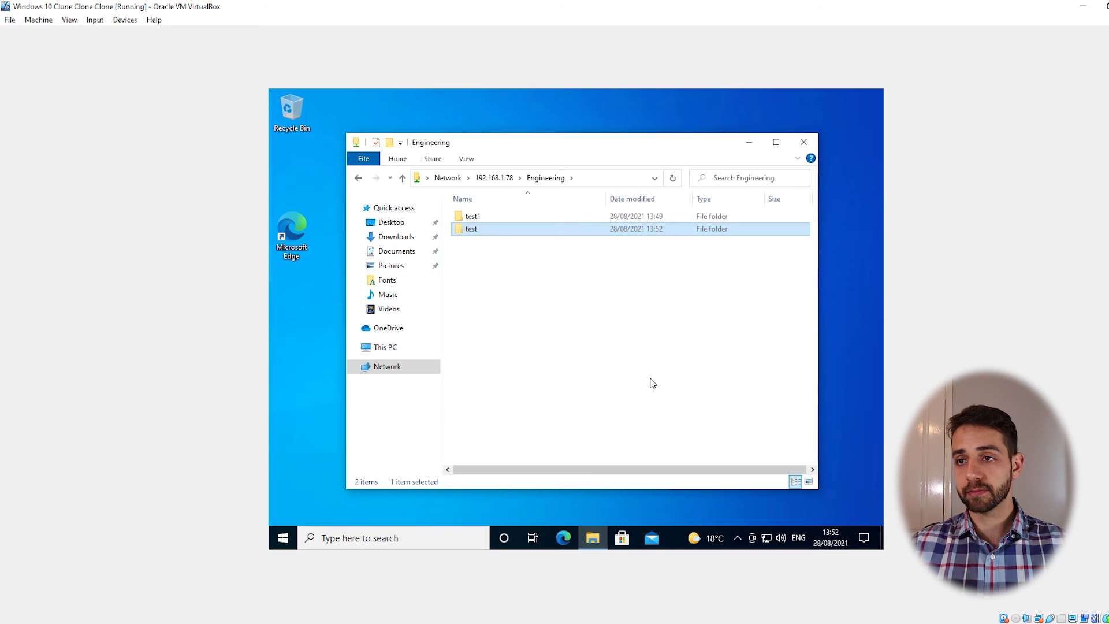
left_click(494, 178)
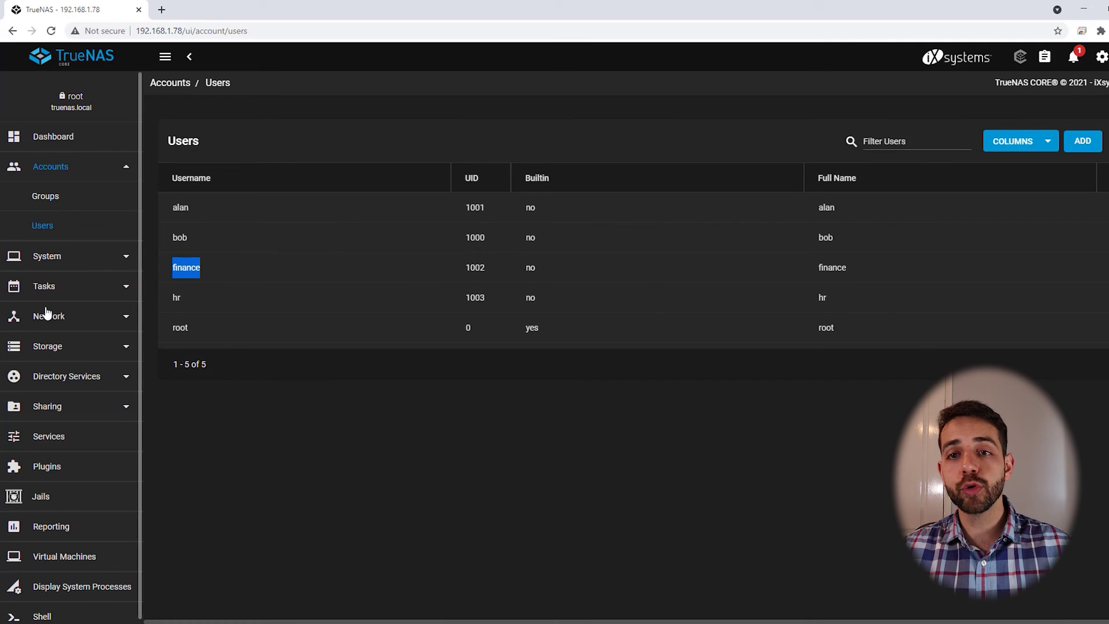
Step: Open Storage > Pools to list the Engineering, Finance, HR, iocage and shared datasets
left_click(57, 348)
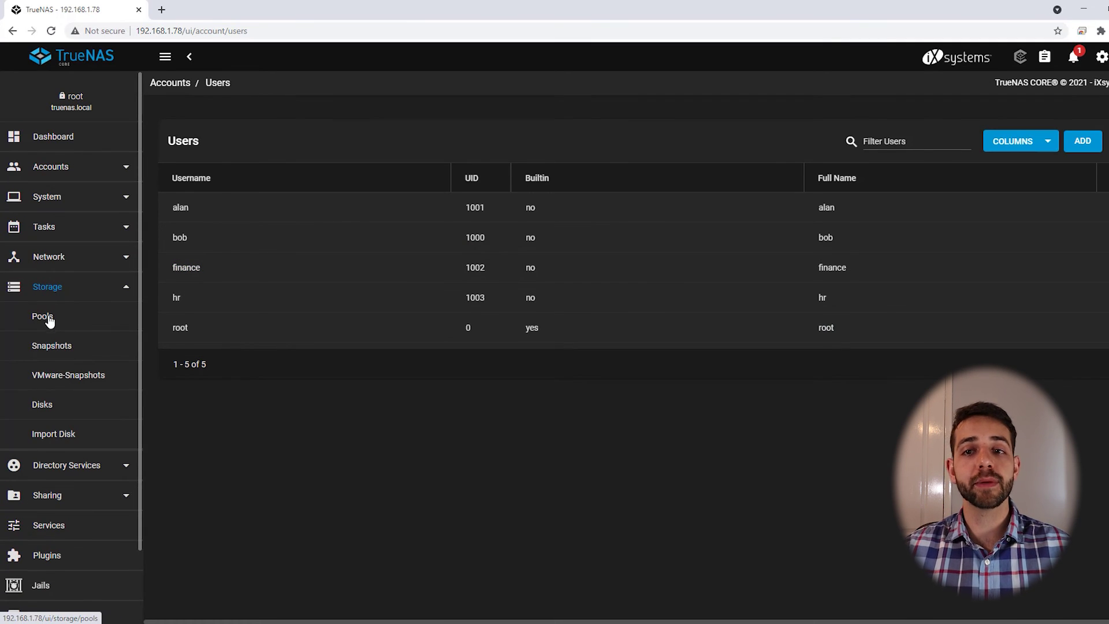
left_click(43, 316)
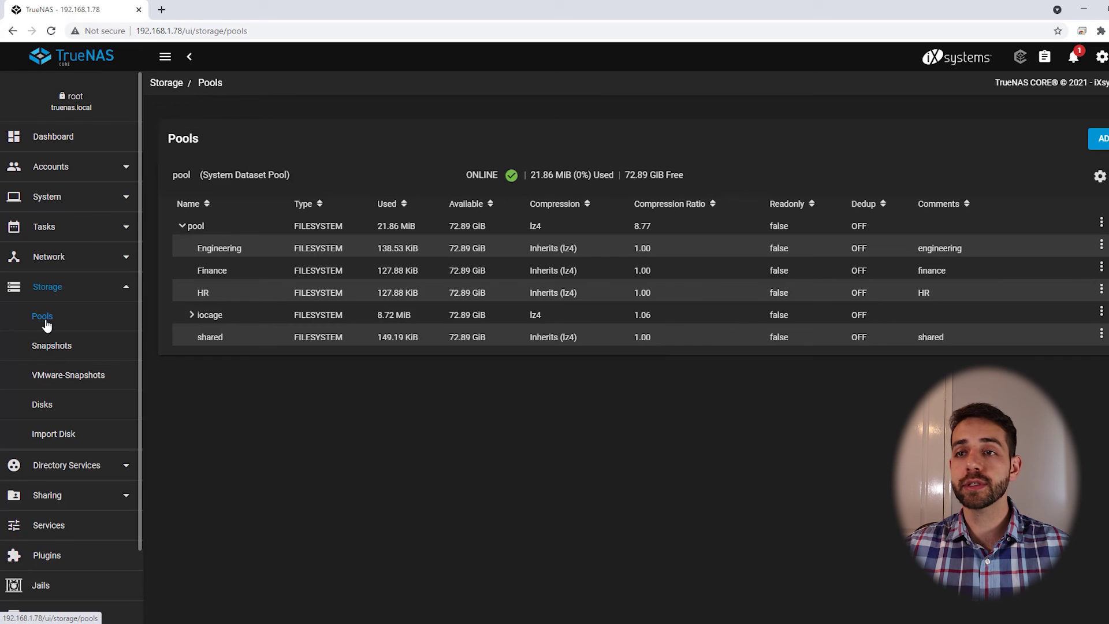
left_click_drag(382, 248, 664, 251)
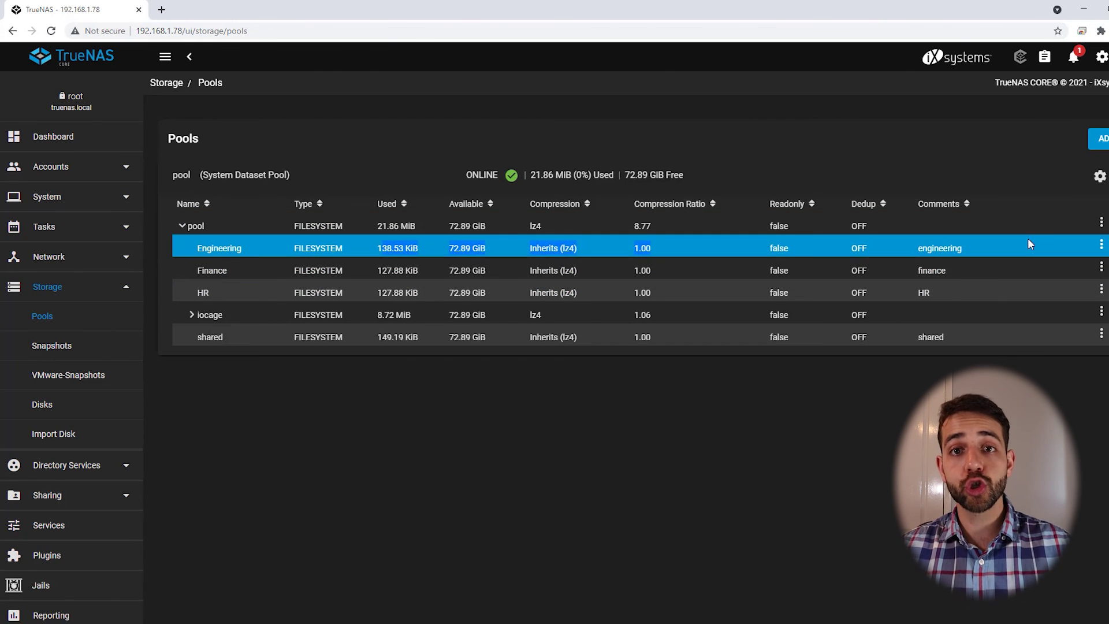
Step: Strip all ACLs from the Engineering dataset, applying it to its child datasets too
left_click(1102, 244)
left_click(1020, 364)
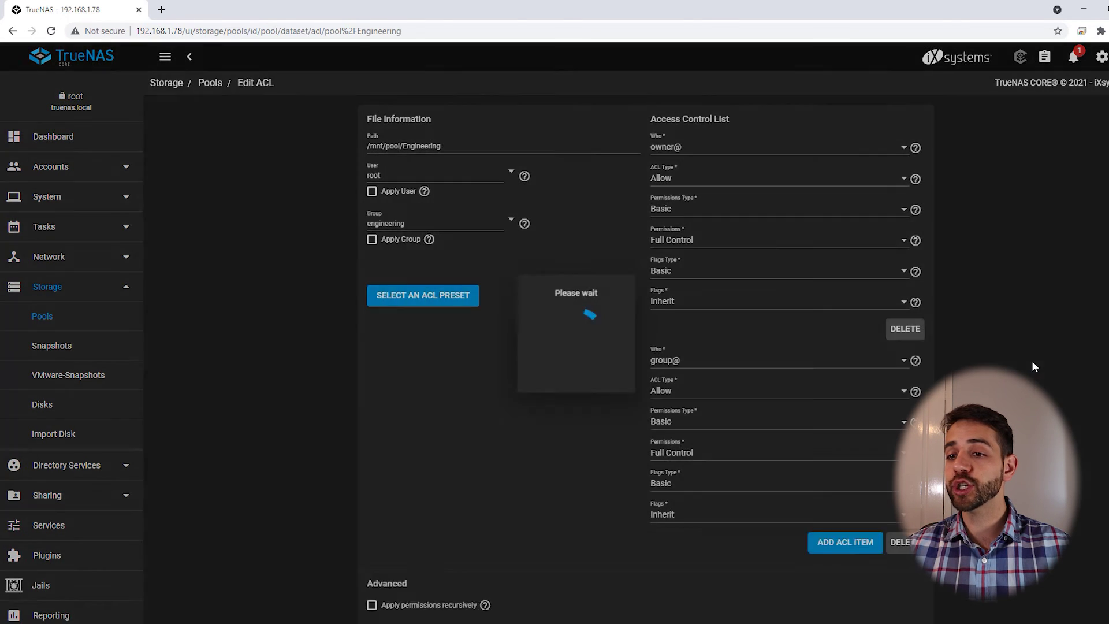
scroll(606, 537, "down", 5)
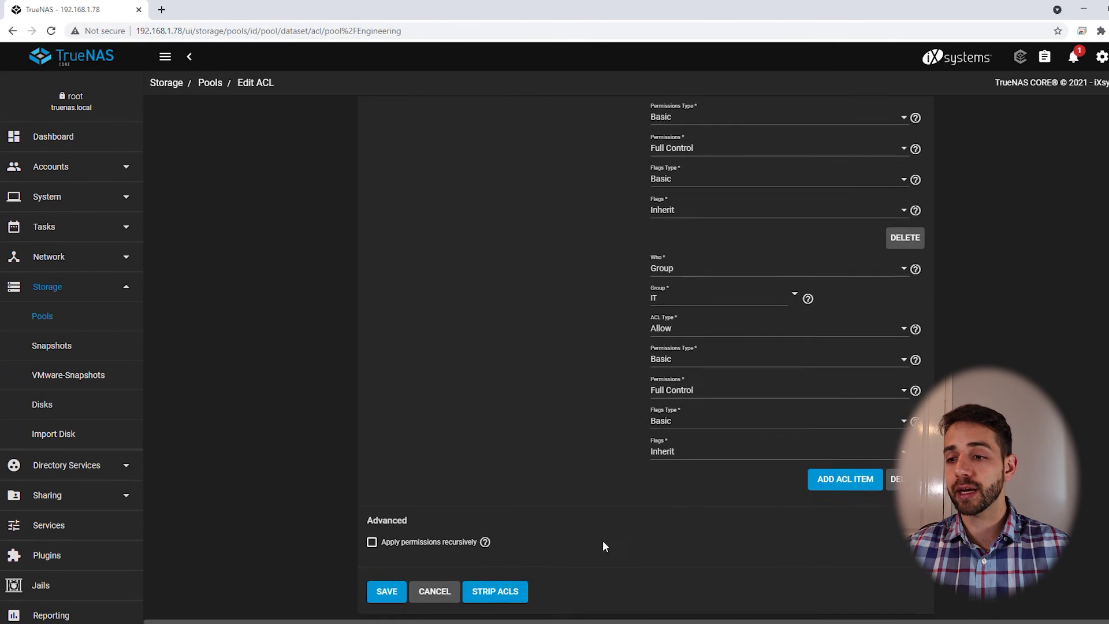
left_click(510, 593)
left_click(451, 364)
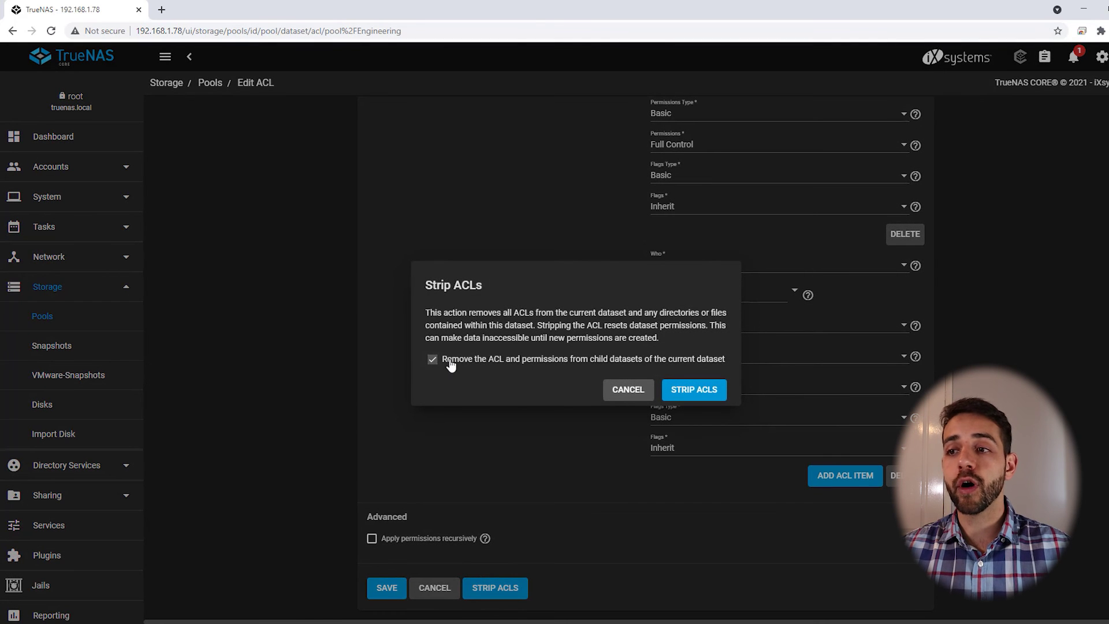
left_click(708, 395)
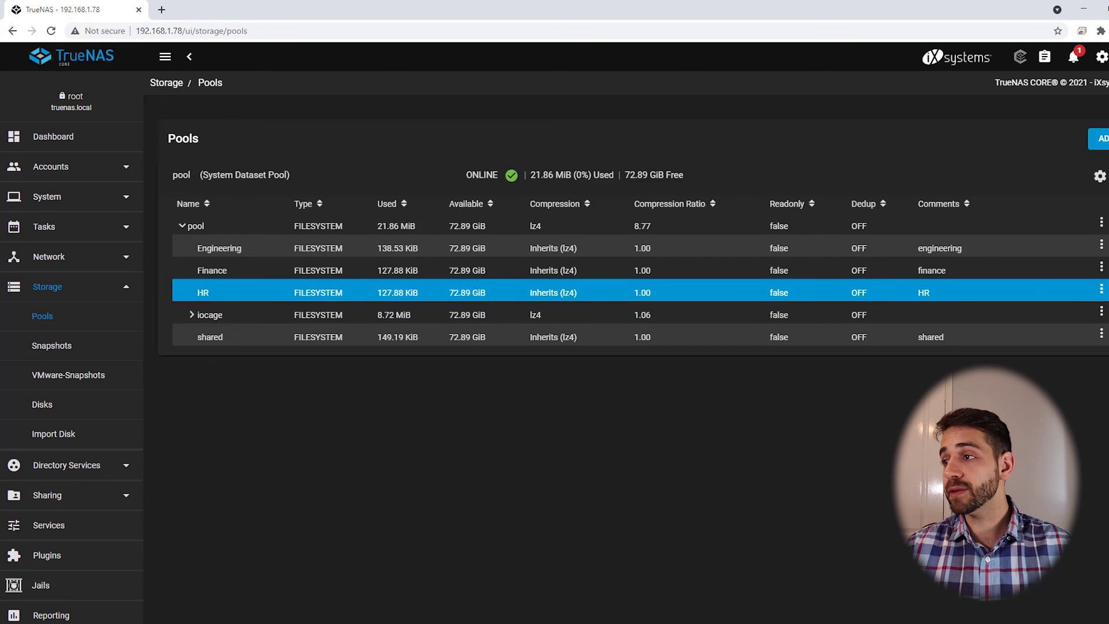
Step: Apply the RESTRICTED default ACL preset to Engineering through the ACL Manager
left_click(1101, 245)
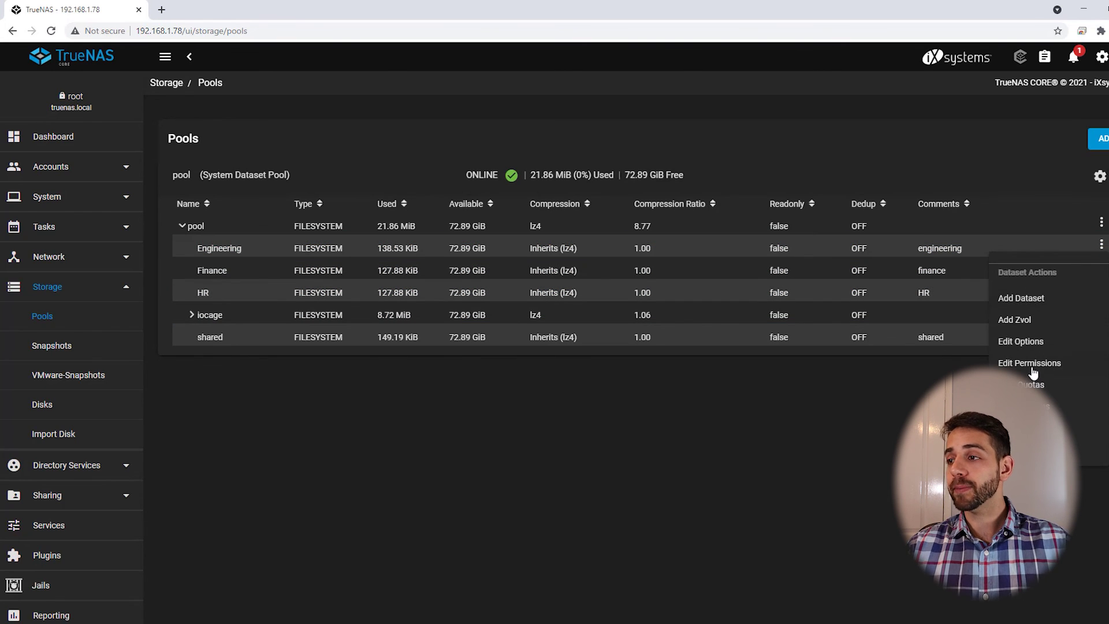
left_click(1031, 366)
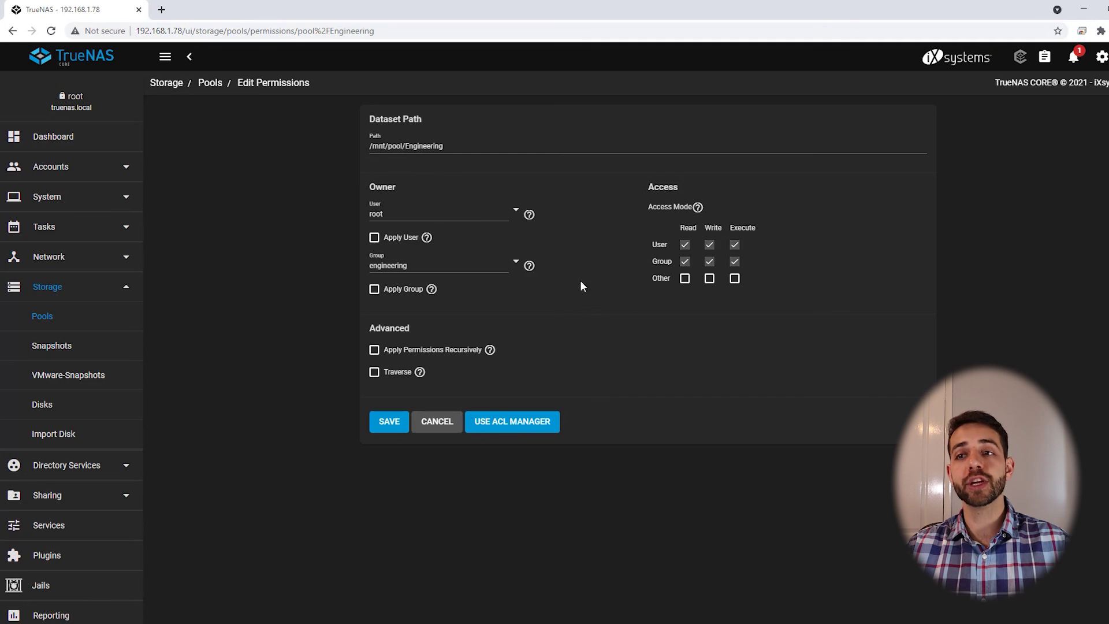
left_click(532, 422)
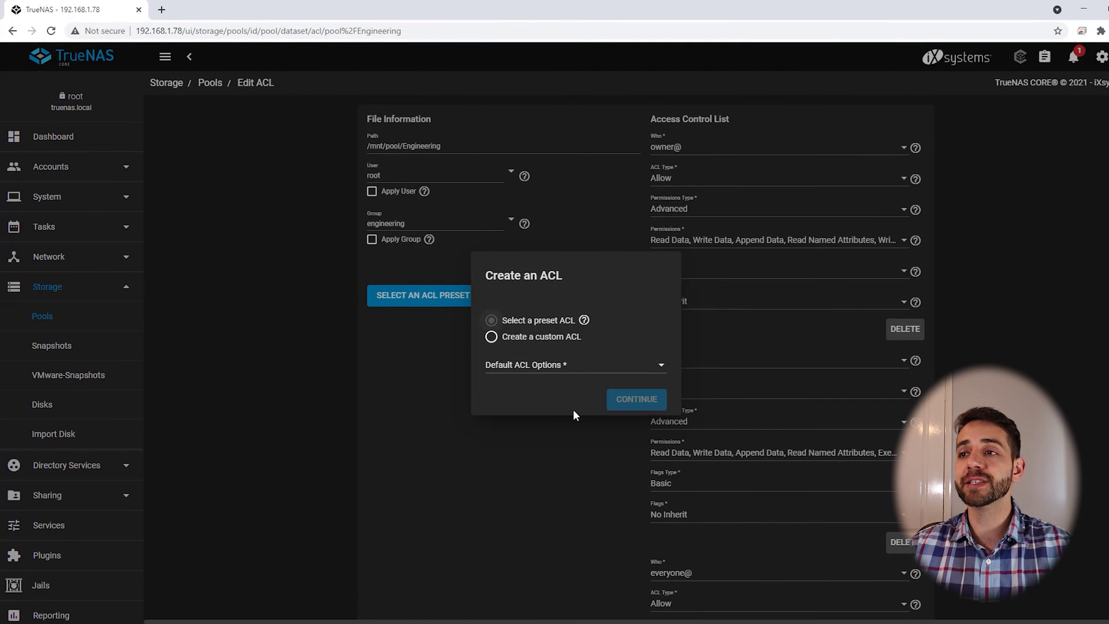
left_click(543, 364)
left_click(532, 391)
left_click(627, 398)
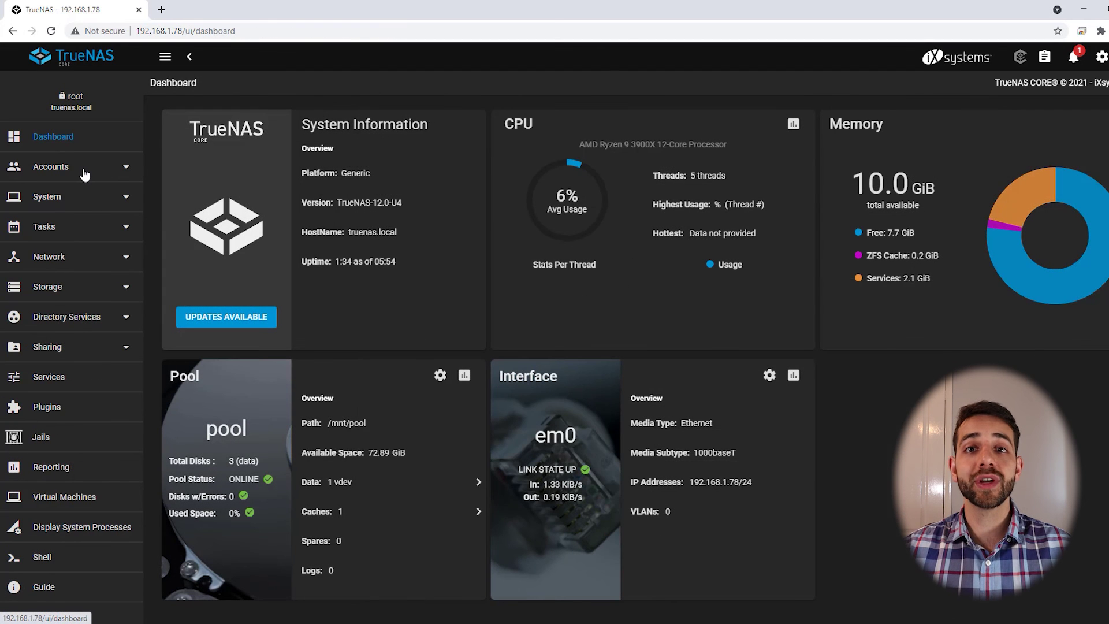
Step: Add the finance user from All users to the engineering group's member list
left_click(84, 170)
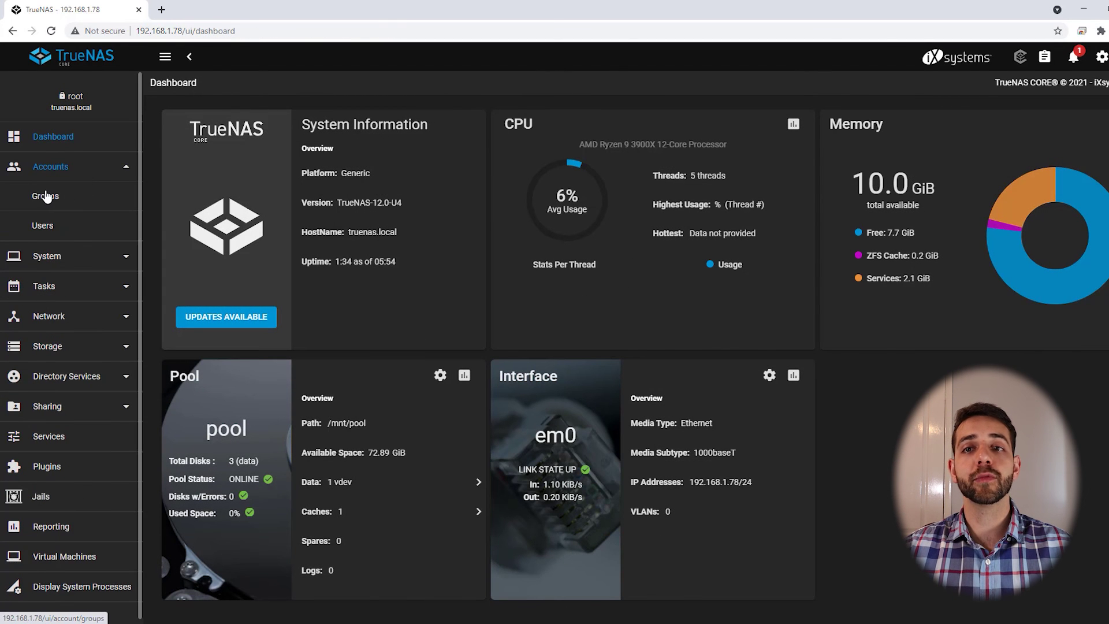
left_click(46, 197)
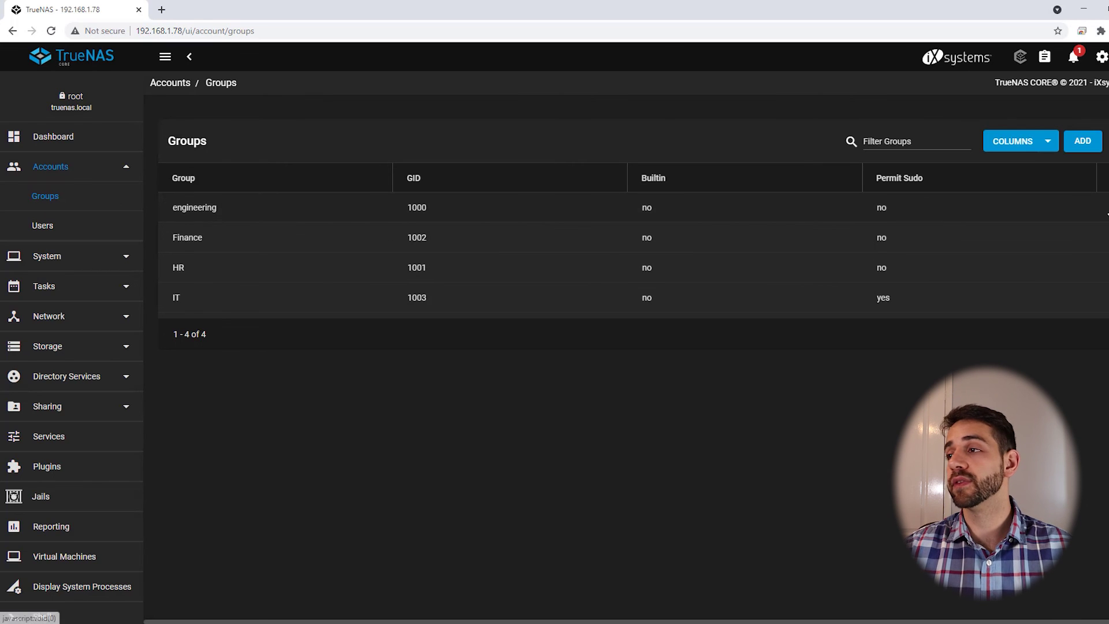
left_click(1103, 208)
left_click(213, 269)
scroll(527, 347, "down", 10)
scroll(537, 369, "down", 2)
left_click(406, 485)
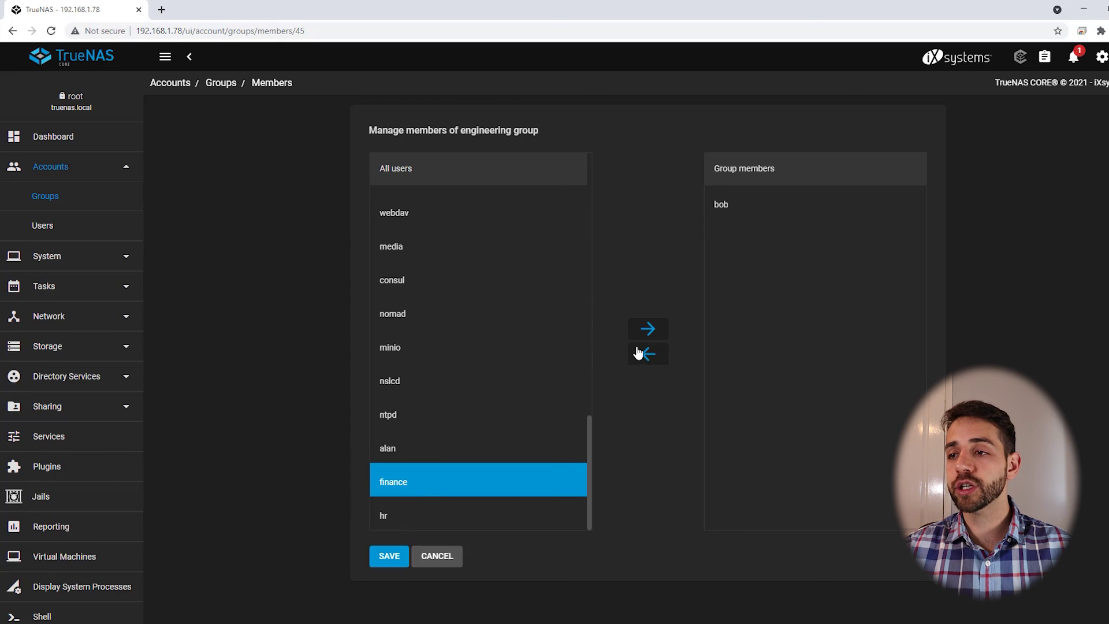
left_click(649, 330)
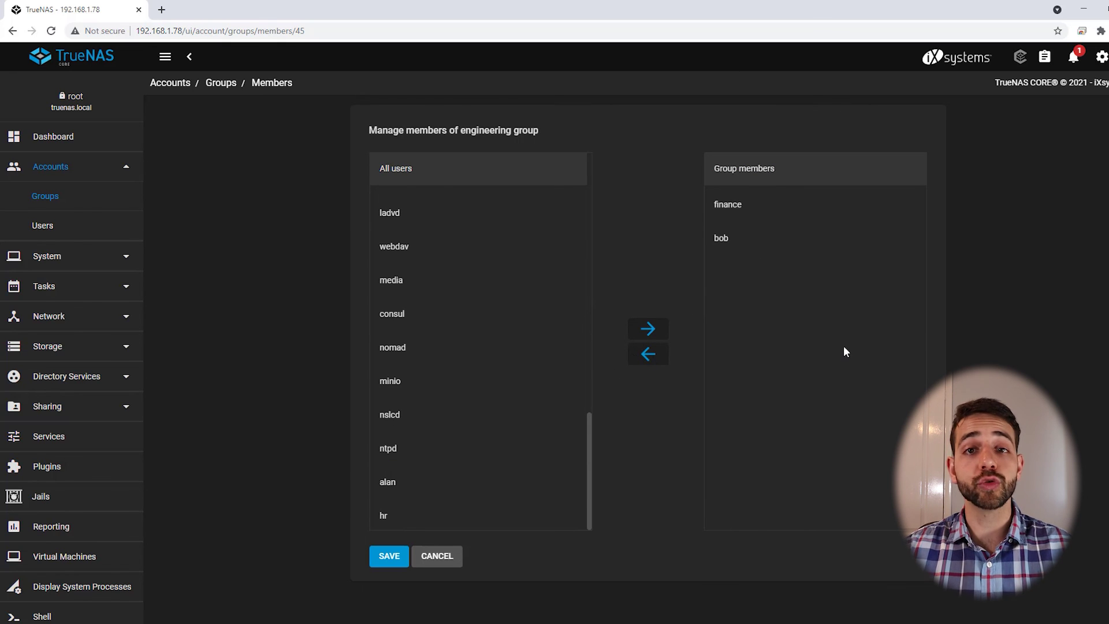